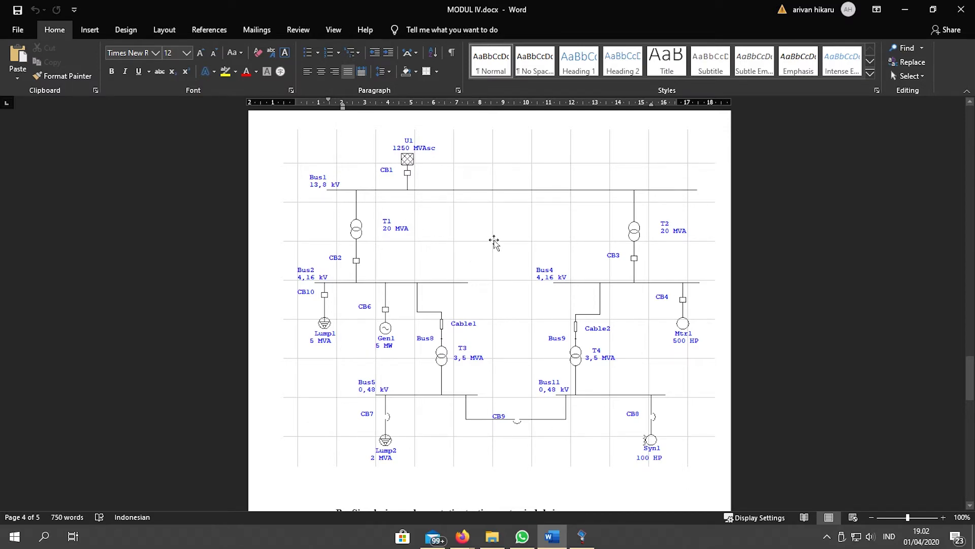
# Examine the module's circuit diagram and the procedures for the static and dynamic induction motor starting simulations
pyautogui.scroll(-6, 493, 242)
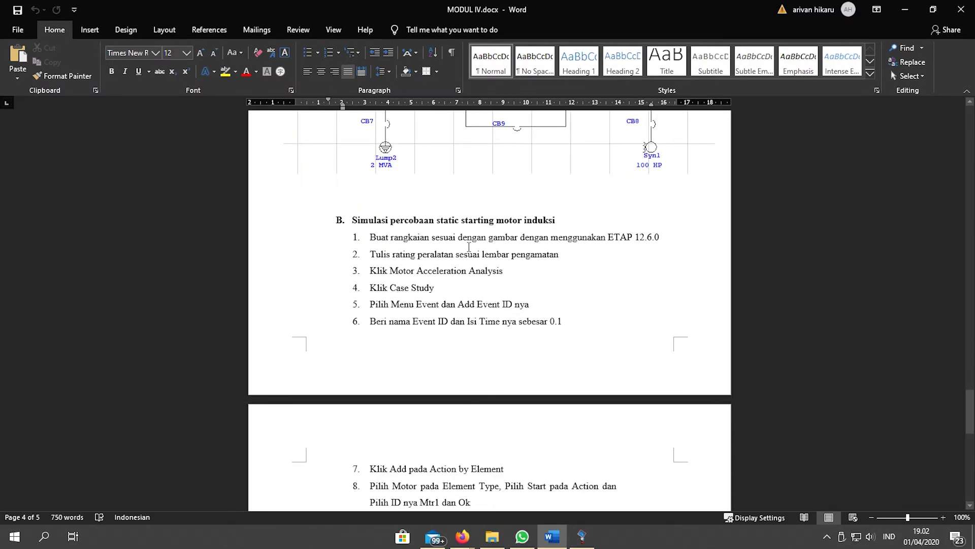
pyautogui.scroll(-2, 485, 250)
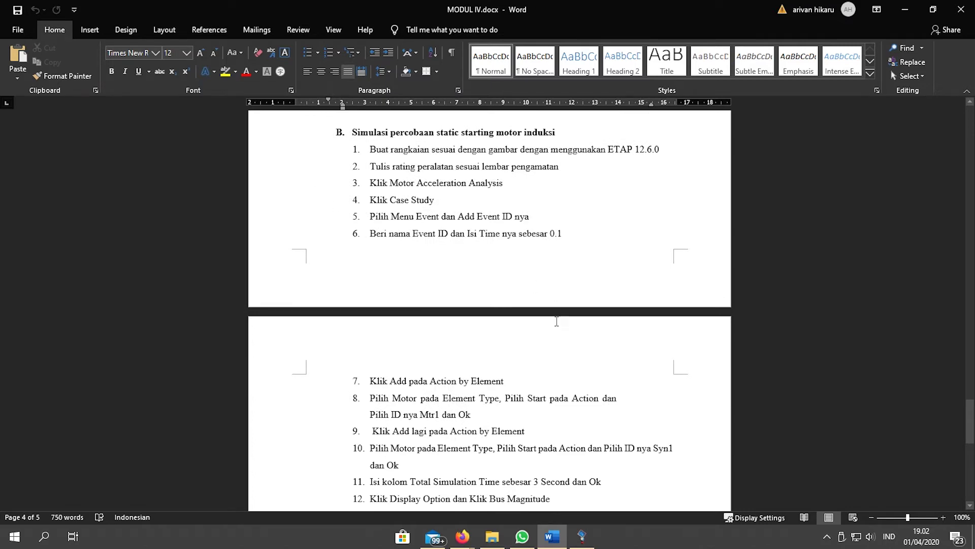
pyautogui.scroll(-3, 559, 315)
pyautogui.scroll(-3, 456, 303)
pyautogui.scroll(8, 397, 234)
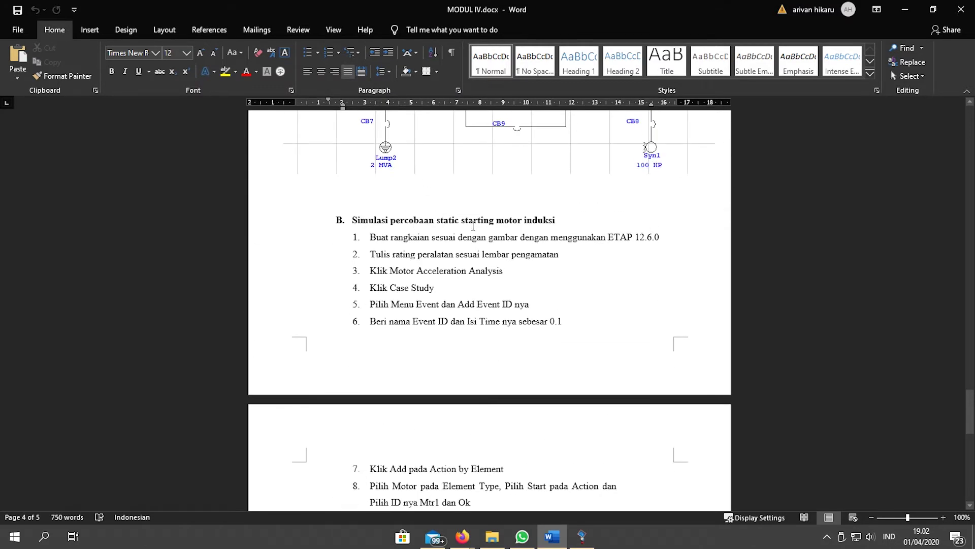
pyautogui.scroll(-13, 524, 241)
pyautogui.scroll(1, 438, 181)
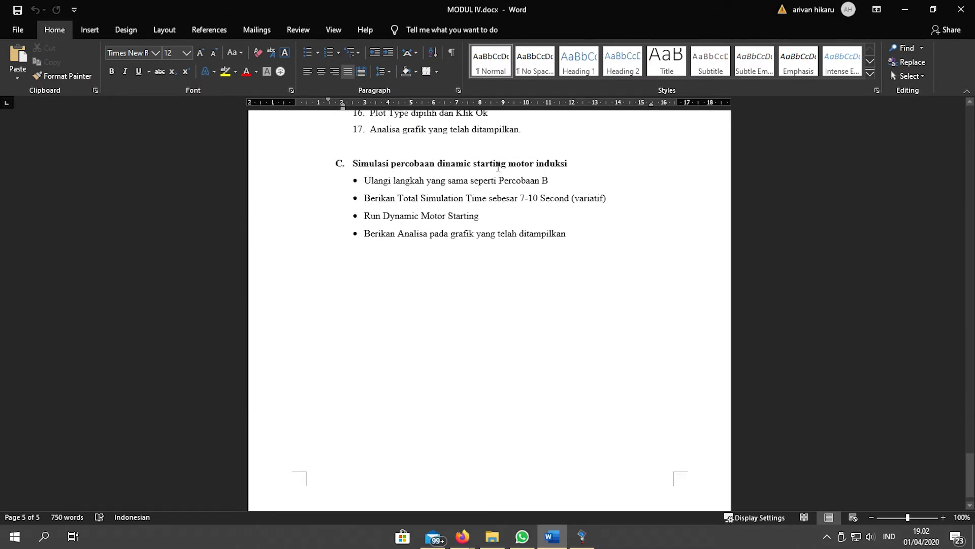
pyautogui.scroll(10, 516, 257)
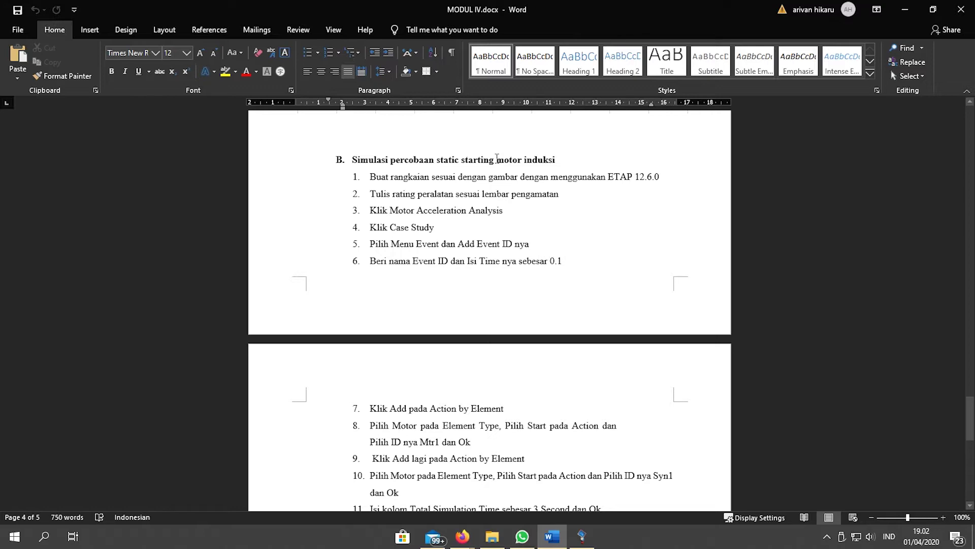
pyautogui.scroll(-6, 496, 158)
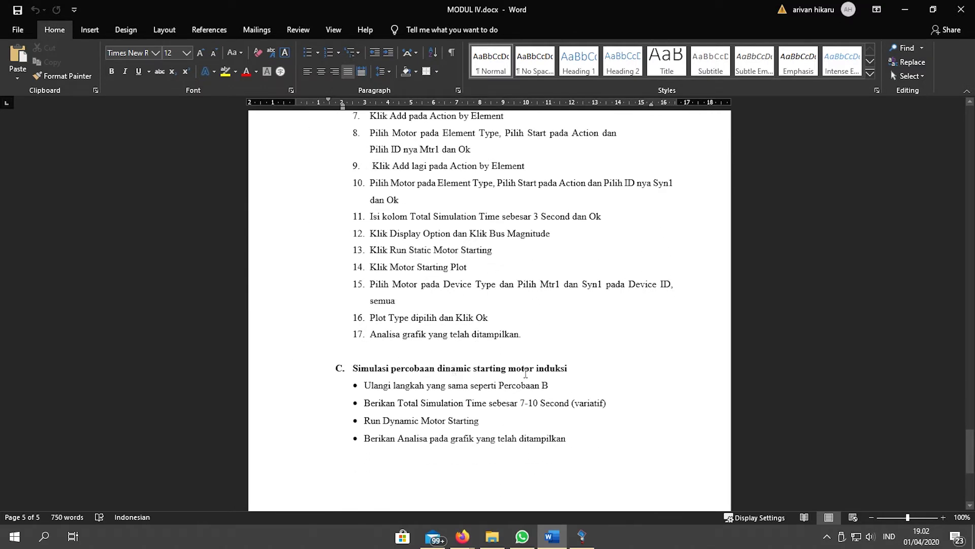
pyautogui.scroll(3, 525, 373)
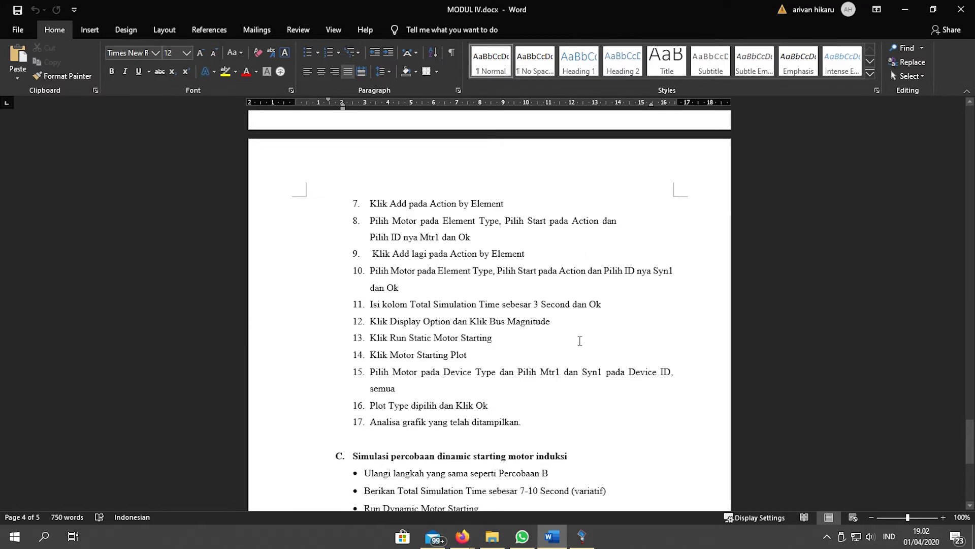
# Switch to ETAP and create a new metric project named modul, accepting the default user information
pyautogui.click(585, 483)
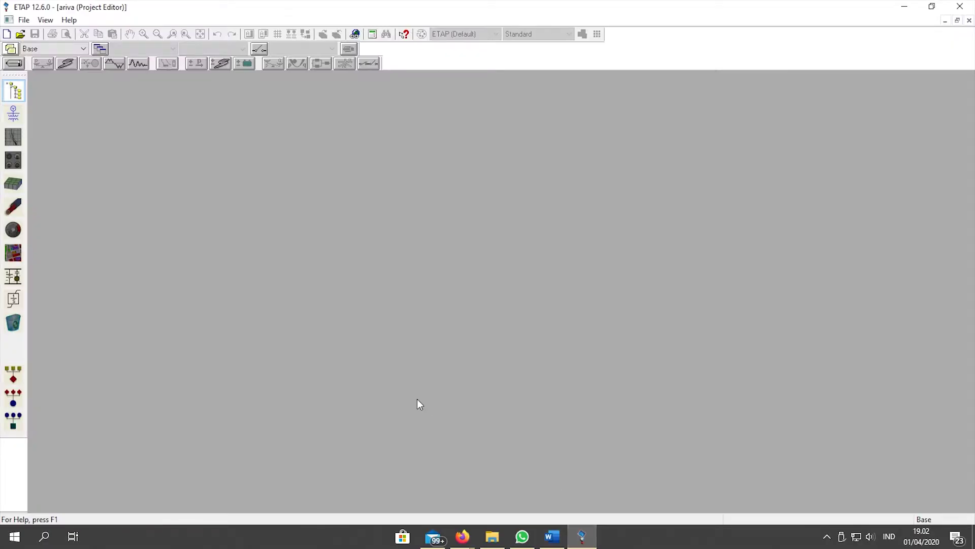
pyautogui.click(7, 34)
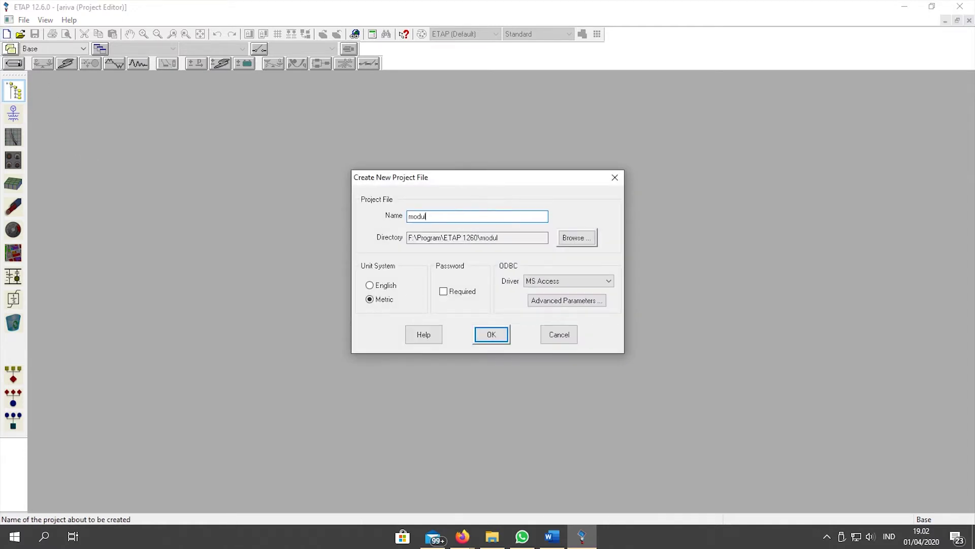
pyautogui.press('Return')
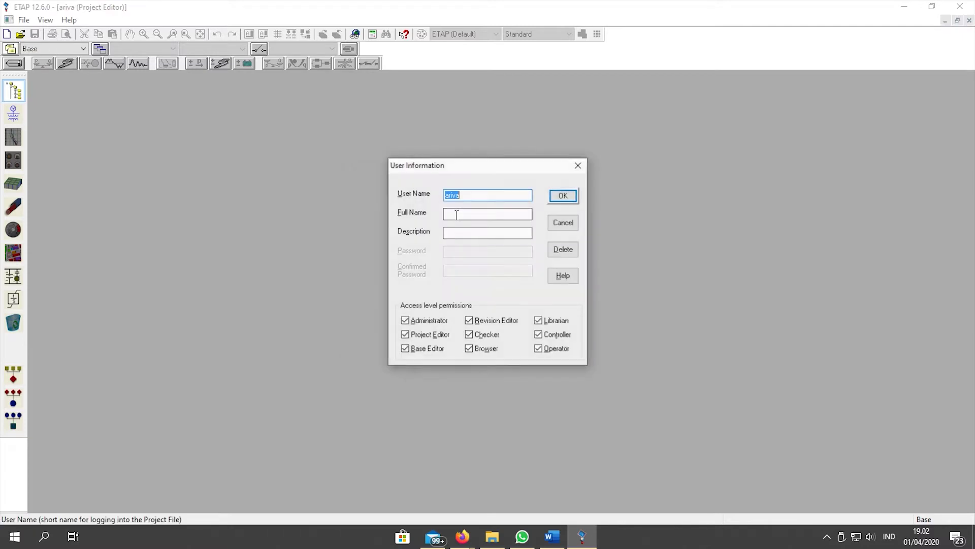
pyautogui.click(564, 196)
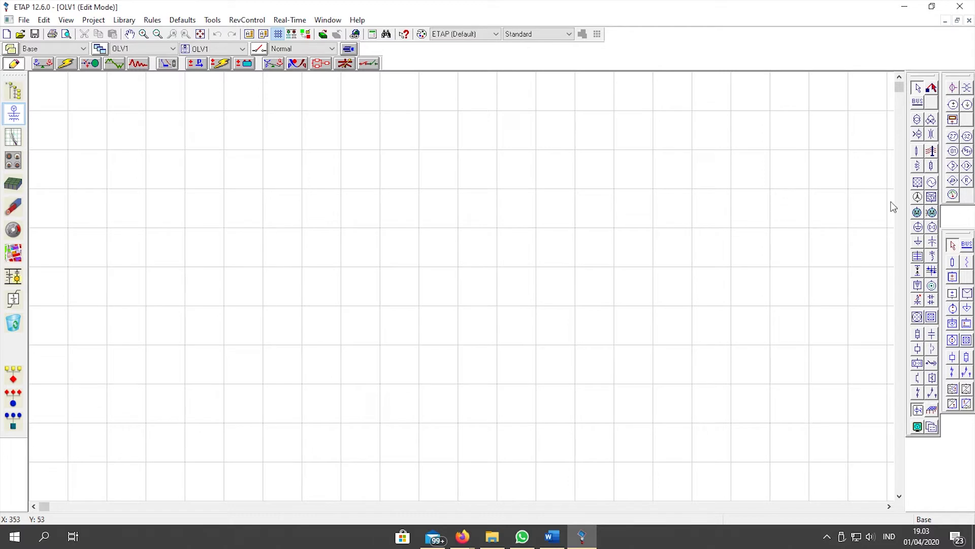
# Place a power grid near the upper left of the one-line diagram and a circuit breaker directly below it
pyautogui.click(917, 184)
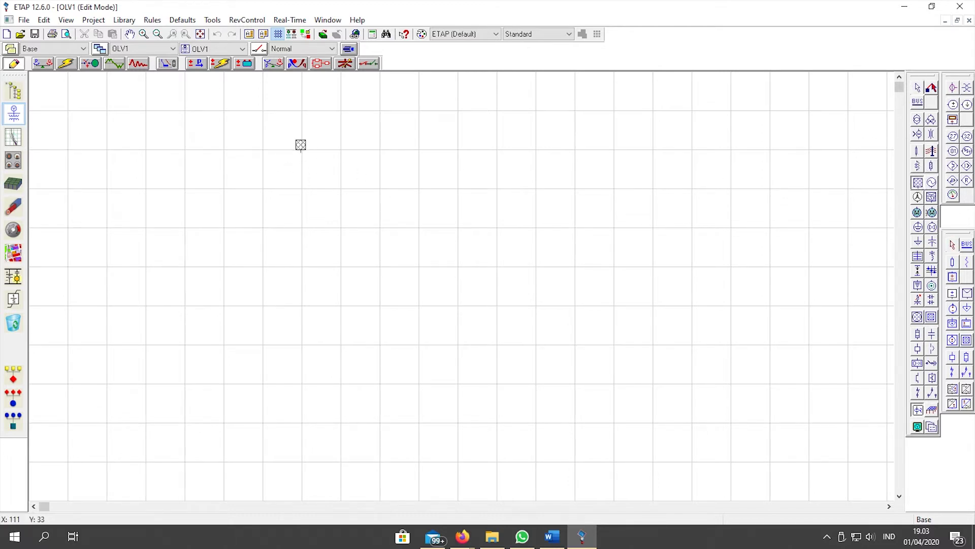
pyautogui.click(301, 145)
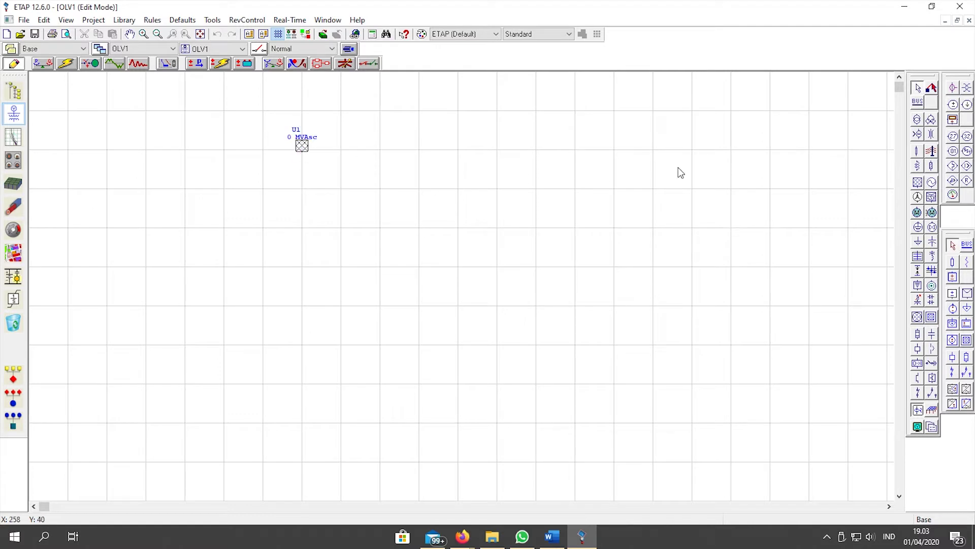
pyautogui.moveTo(305, 137); pyautogui.dragTo(221, 153)
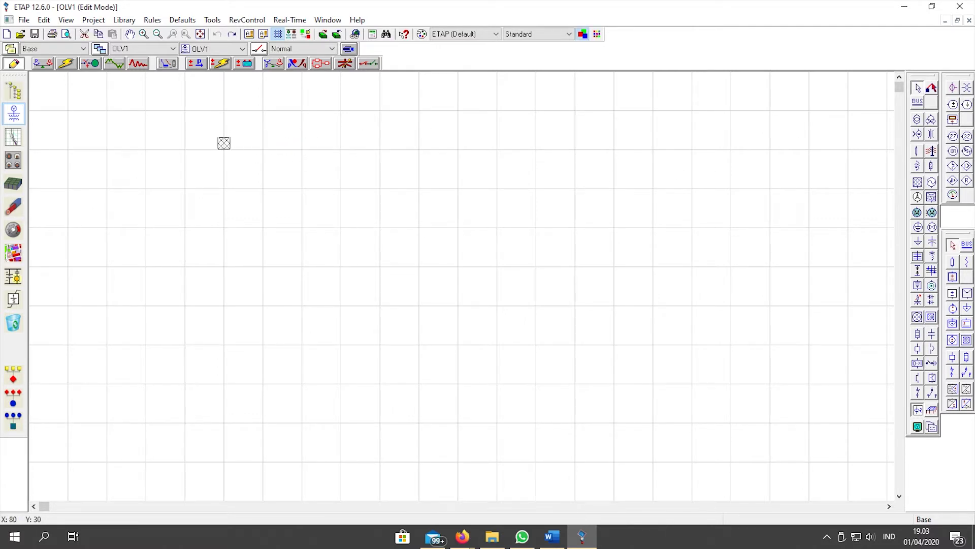
pyautogui.click(824, 144)
pyautogui.click(918, 101)
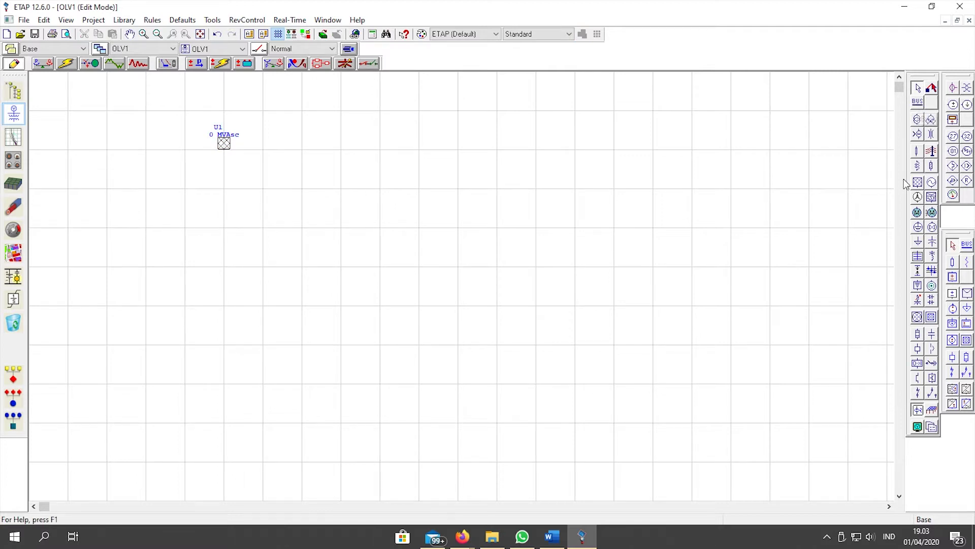
pyautogui.click(224, 178)
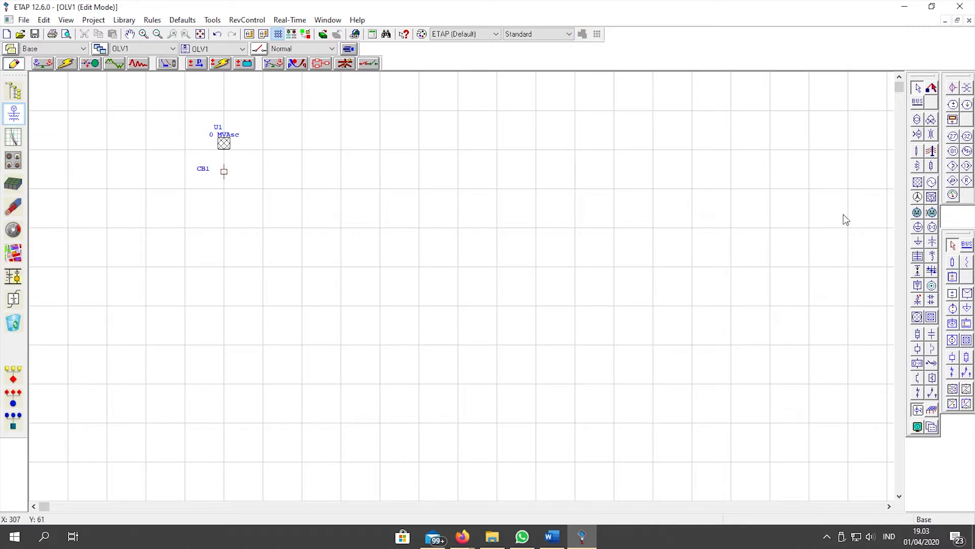
# Add a bus below CB1, stretch it across most of the diagram's width, and increase its symbol size
pyautogui.click(917, 102)
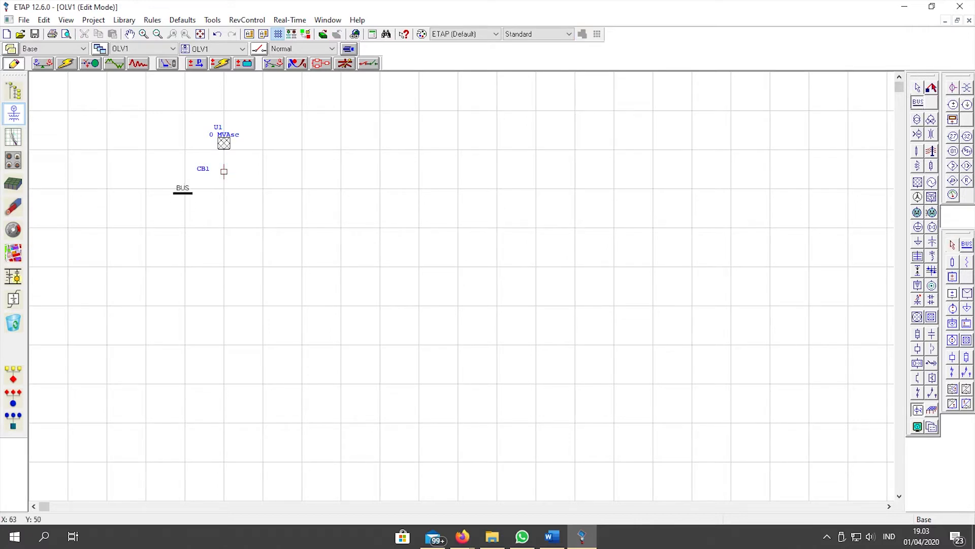
pyautogui.click(154, 187)
pyautogui.doubleClick(154, 191)
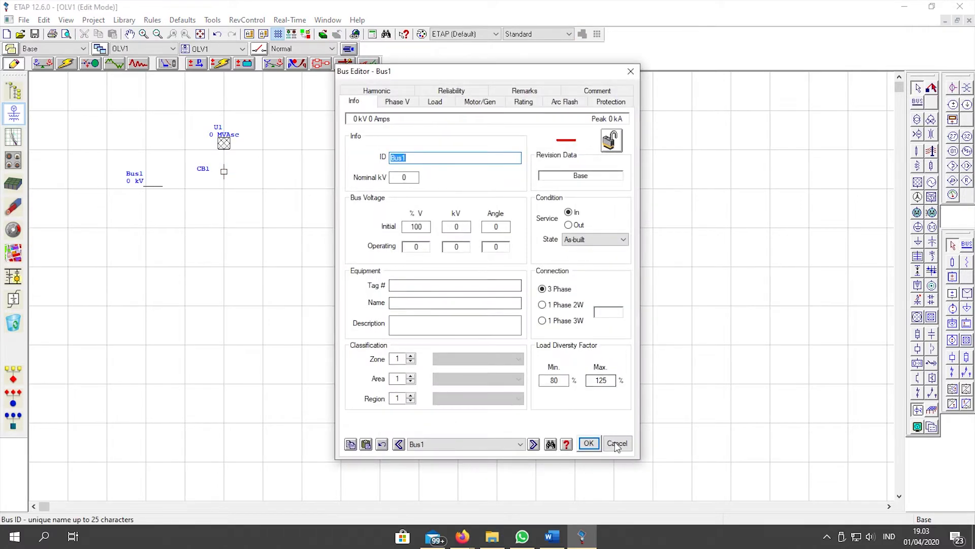
pyautogui.press('Return')
pyautogui.moveTo(149, 189); pyautogui.dragTo(813, 186)
pyautogui.rightClick(440, 196)
pyautogui.moveTo(515, 251)
pyautogui.click(620, 288)
pyautogui.click(642, 324)
# Place a two-winding transformer below Bus1, in line with CB1, and a circuit breaker beneath it
pyautogui.click(917, 119)
pyautogui.click(224, 238)
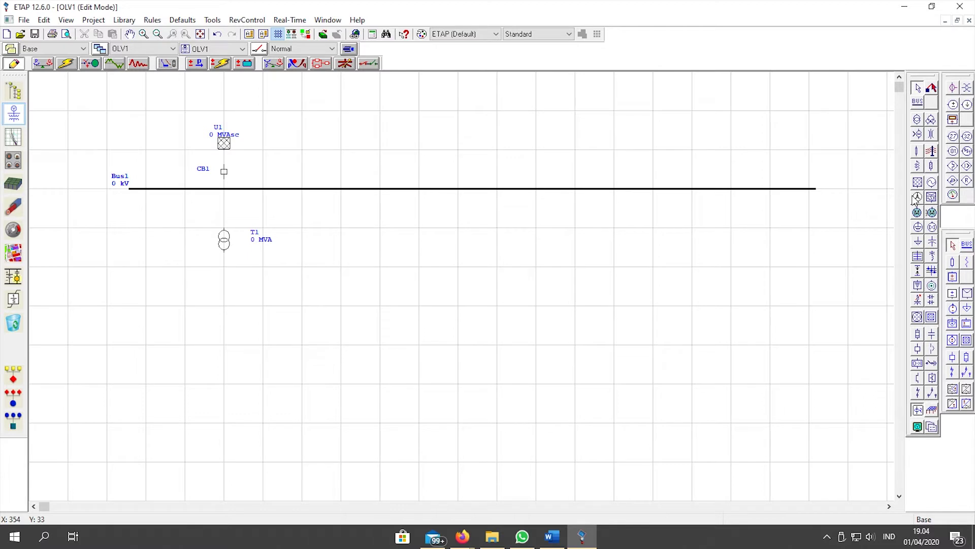
pyautogui.click(918, 349)
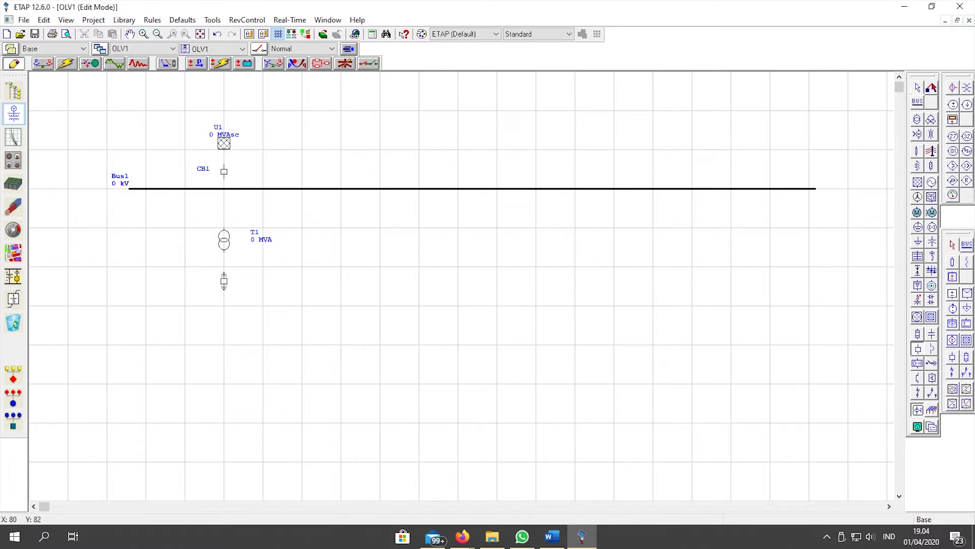
pyautogui.click(224, 281)
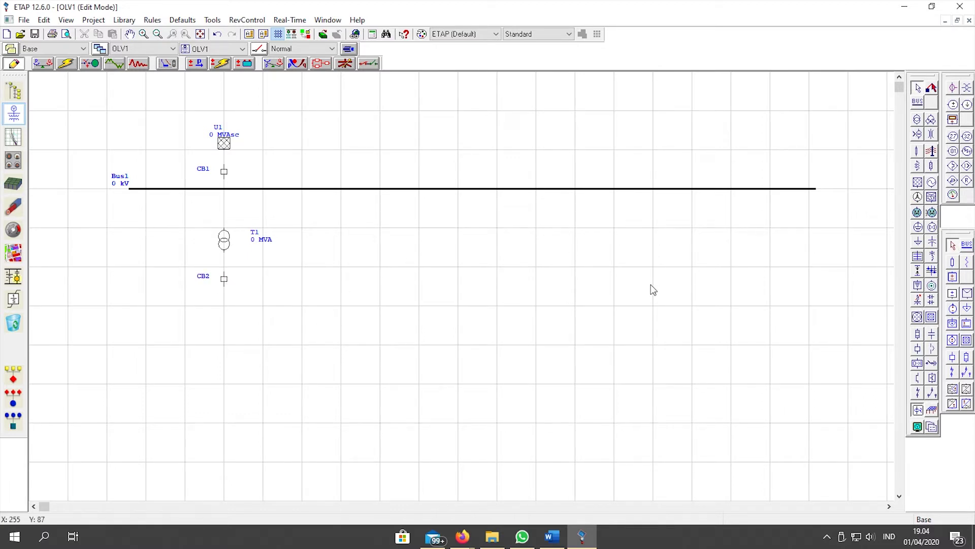
# Place a second two-winding transformer below the right part of Bus1, level with T1, and a circuit breaker beneath it
pyautogui.click(917, 120)
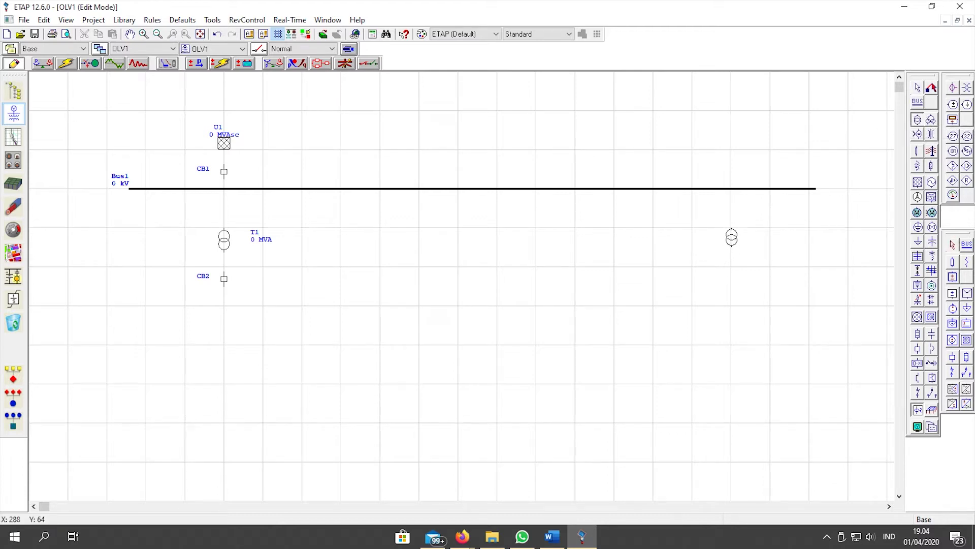
pyautogui.click(731, 237)
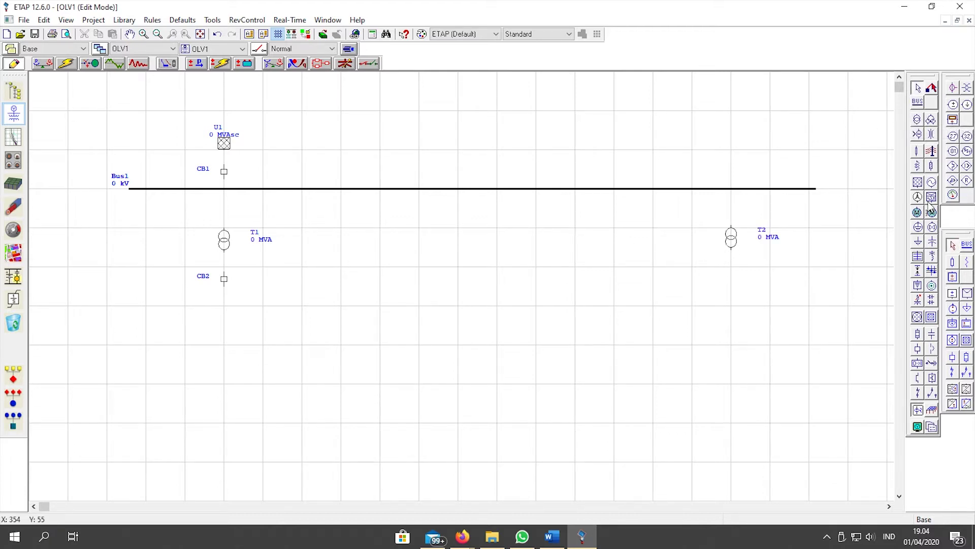
pyautogui.click(918, 349)
pyautogui.click(731, 277)
# Add a bus below CB2, stretch it to about seven grid squares, and increase its symbol size
pyautogui.click(917, 102)
pyautogui.click(87, 305)
pyautogui.moveTo(83, 306); pyautogui.dragTo(337, 311)
pyautogui.rightClick(280, 308)
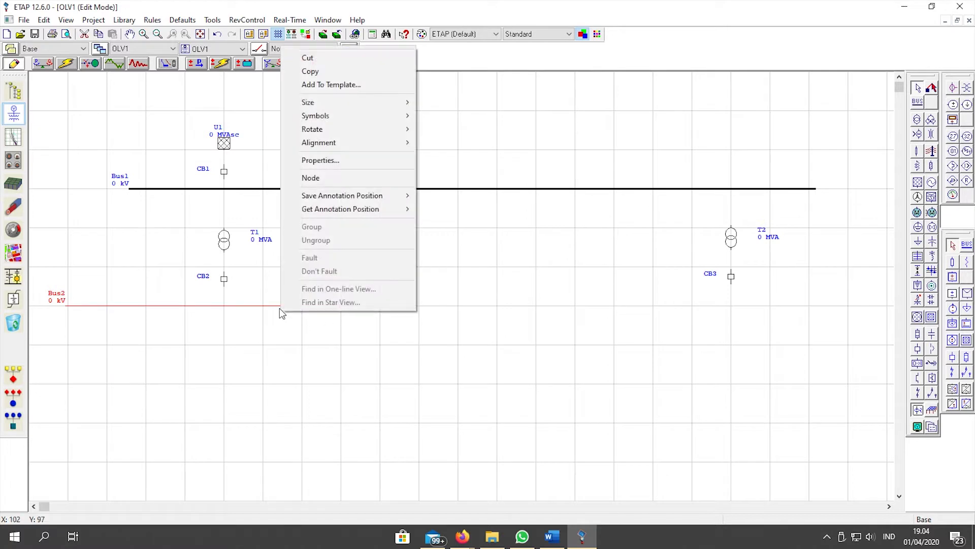
pyautogui.moveTo(325, 107)
pyautogui.click(429, 140)
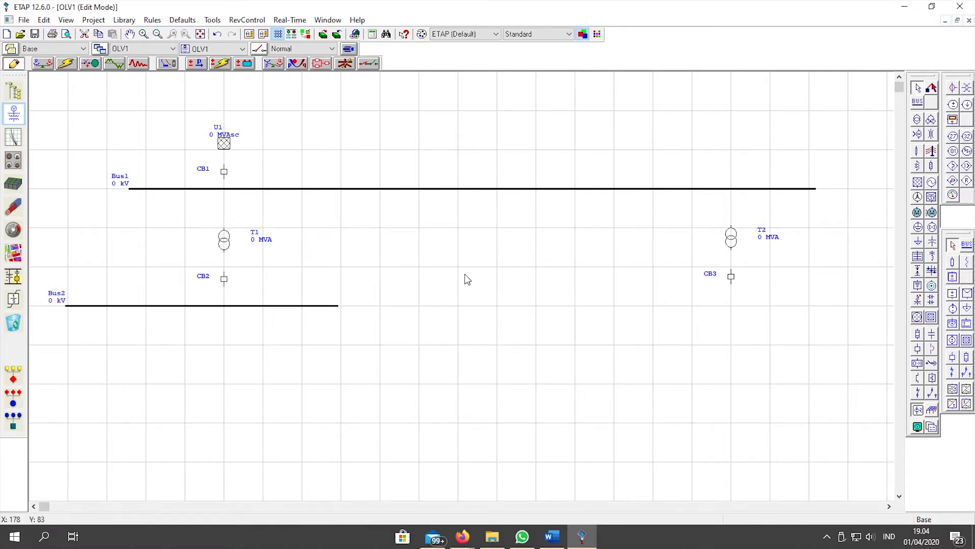
# Add a bus below CB3, level with Bus2, stretch it to about seven grid squares, and increase its symbol size
pyautogui.click(918, 101)
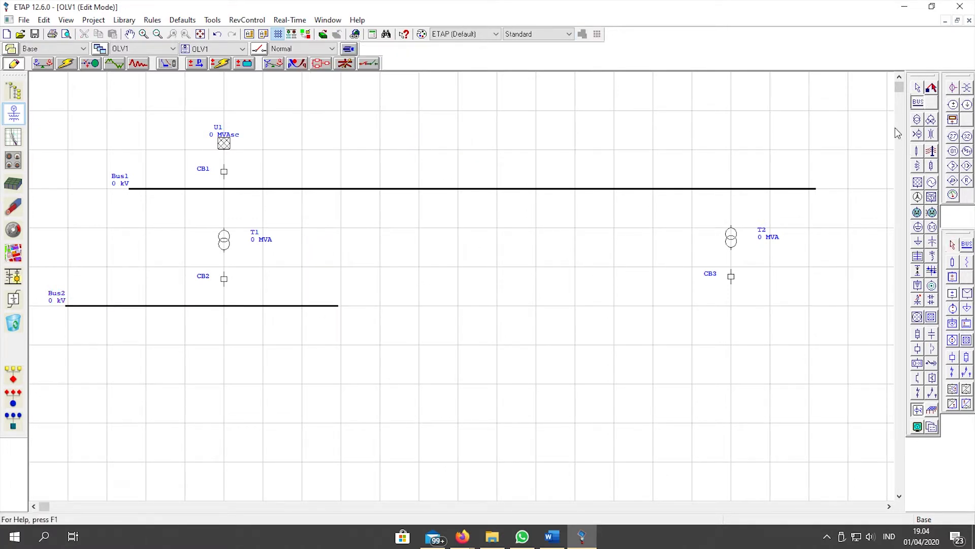
pyautogui.click(621, 306)
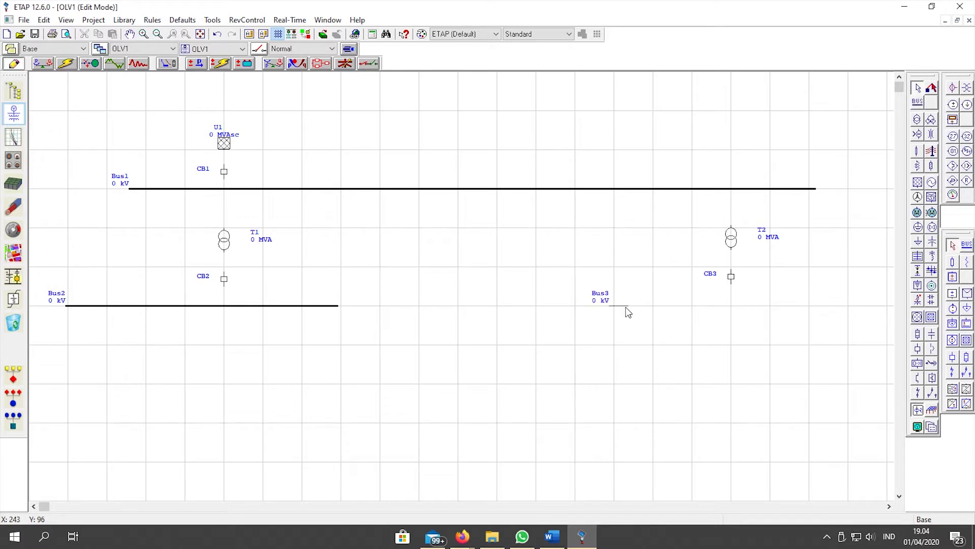
pyautogui.moveTo(626, 307); pyautogui.dragTo(869, 307)
pyautogui.rightClick(835, 306)
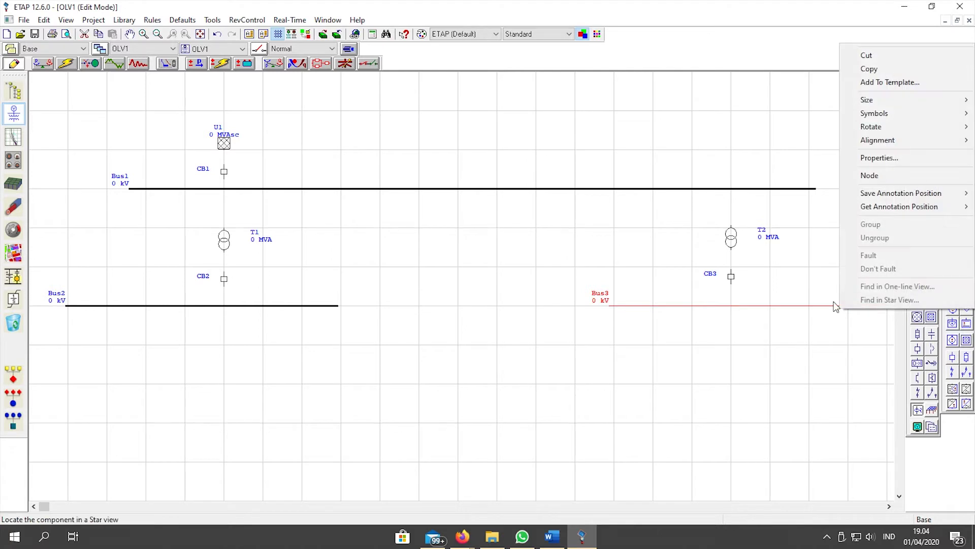
pyautogui.moveTo(867, 99)
pyautogui.click(758, 144)
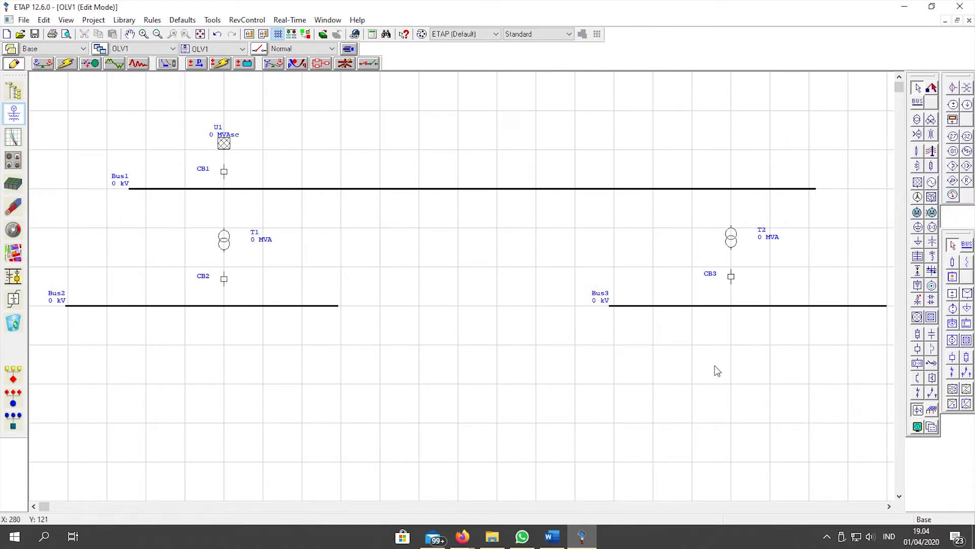
# Place two circuit breakers level with each other below Bus2, and shift both two grid squares to the right
pyautogui.click(918, 349)
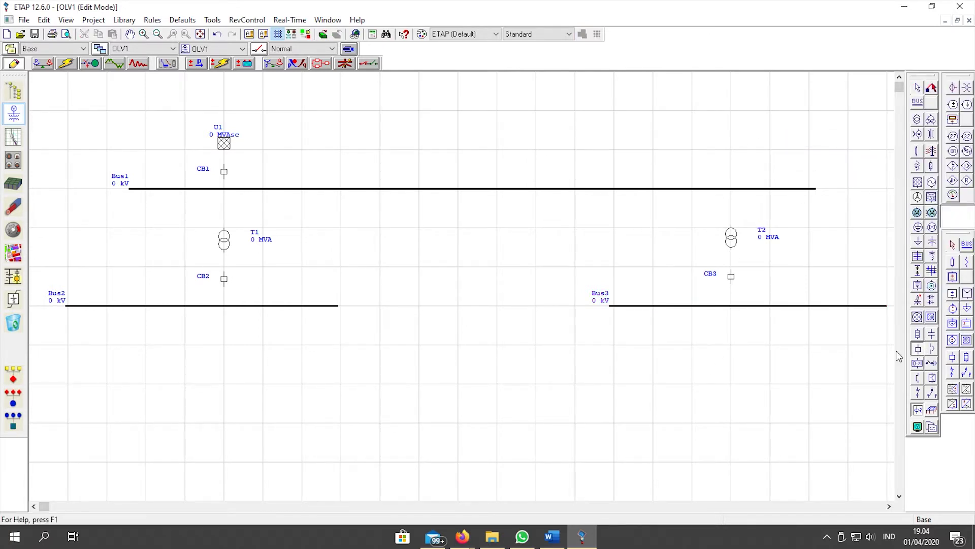
pyautogui.click(146, 340)
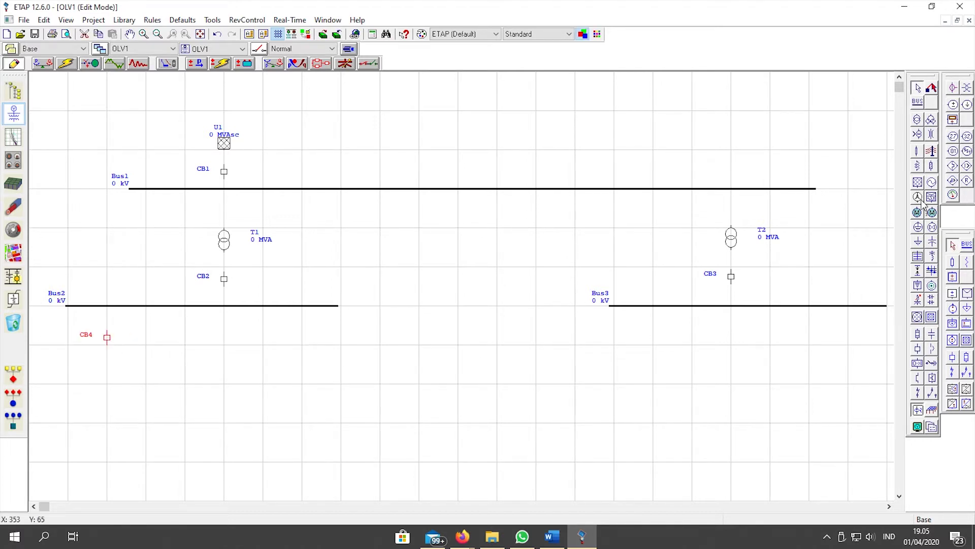
pyautogui.click(919, 349)
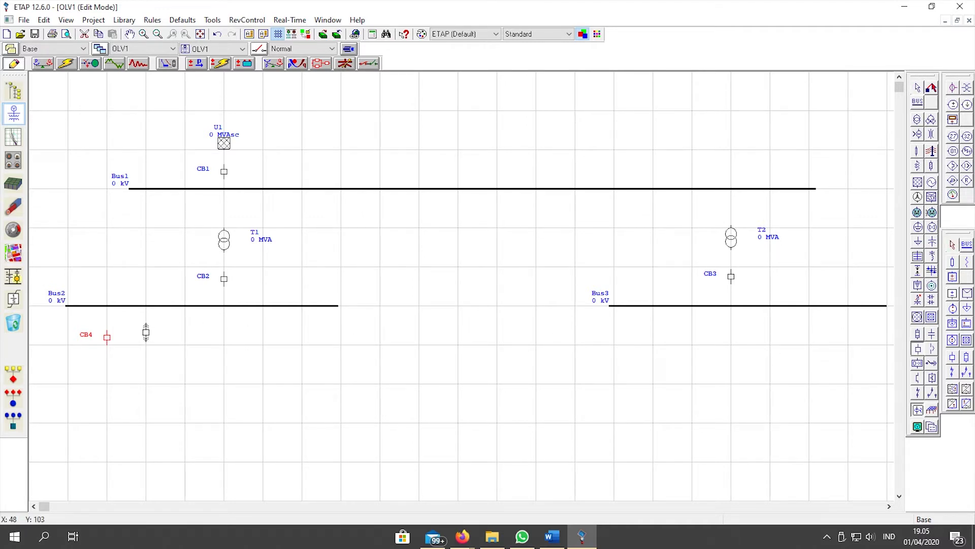
pyautogui.click(185, 333)
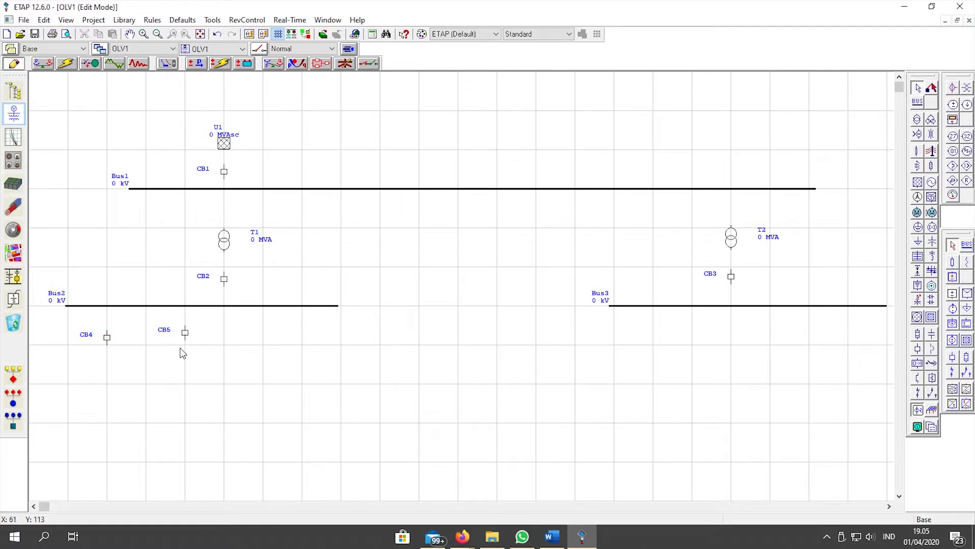
pyautogui.moveTo(186, 336); pyautogui.dragTo(184, 341)
pyautogui.click(185, 336)
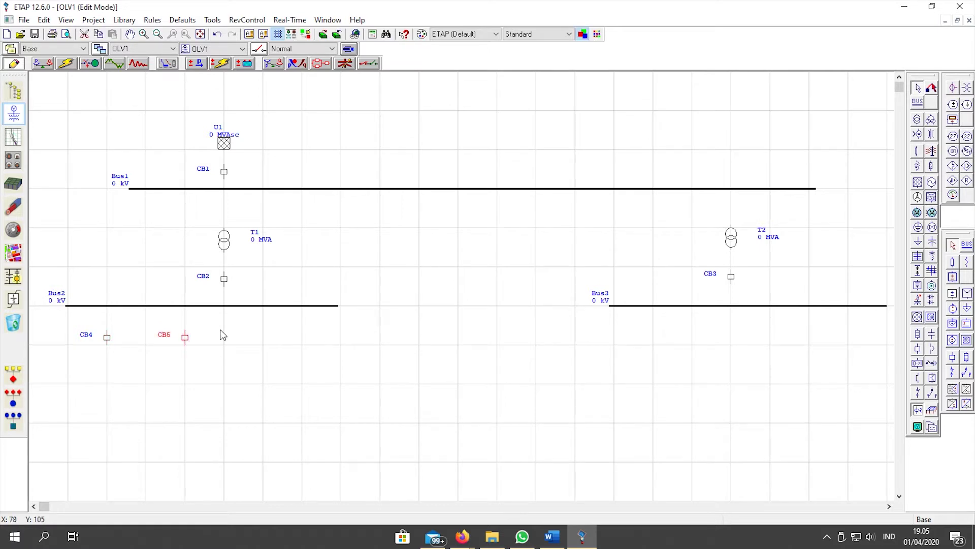
pyautogui.moveTo(56, 320); pyautogui.dragTo(263, 338)
pyautogui.click(334, 344)
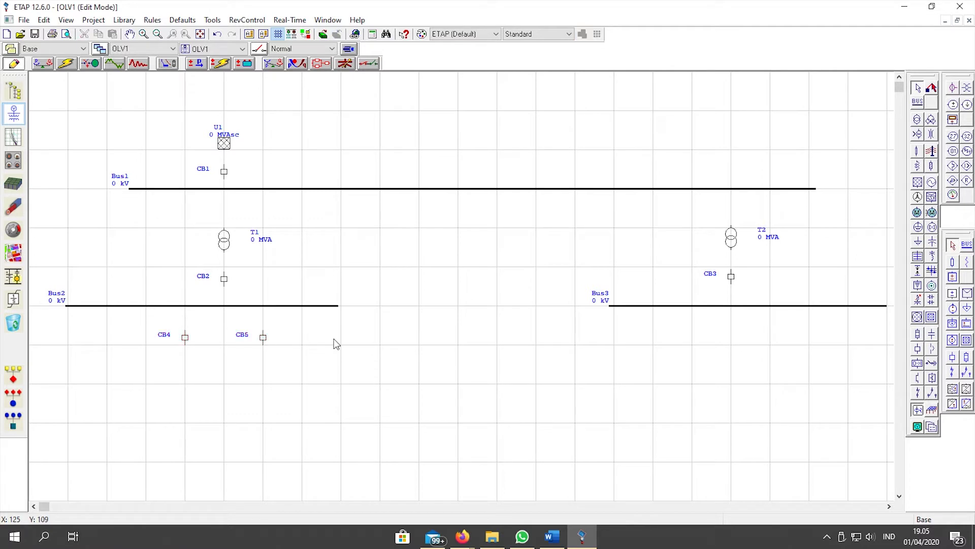
# Move CB4 and CB5 one grid square to the left, and shift T1 with CB2 left by the same distance
pyautogui.moveTo(163, 327); pyautogui.dragTo(223, 338)
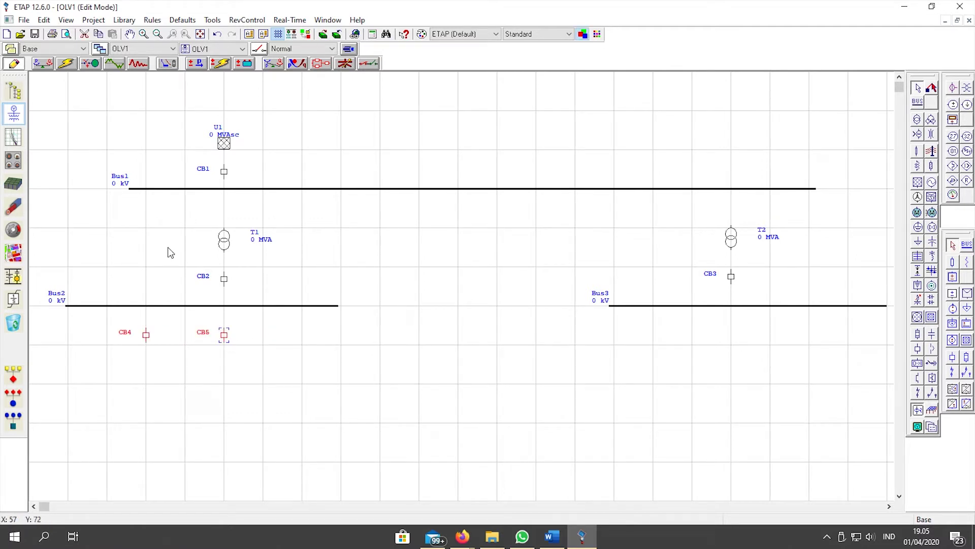
pyautogui.moveTo(156, 206); pyautogui.dragTo(305, 304)
pyautogui.moveTo(224, 239); pyautogui.dragTo(185, 238)
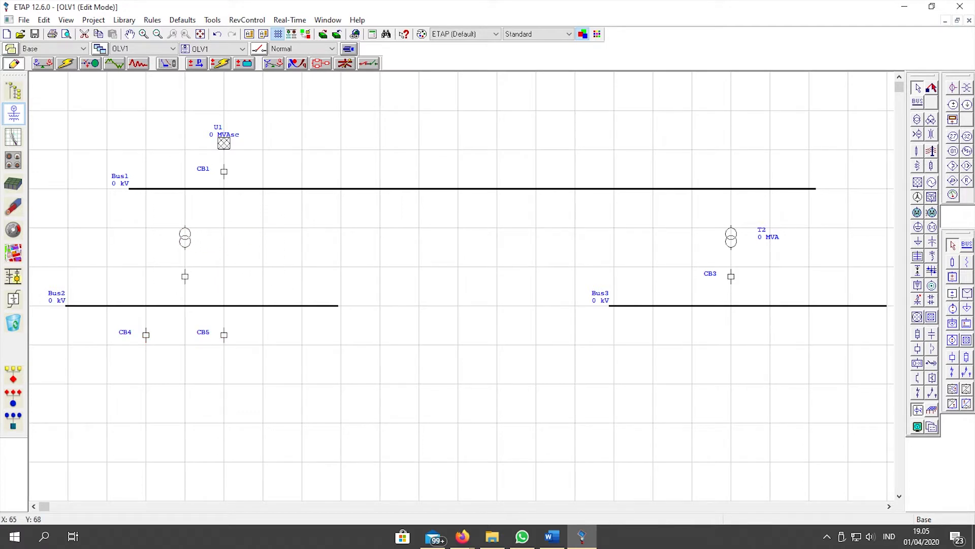
pyautogui.click(314, 325)
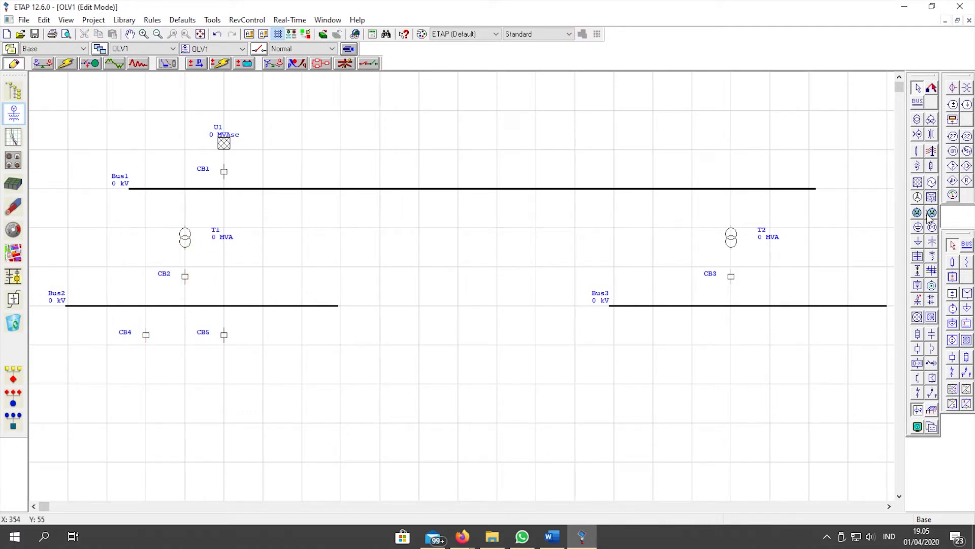
# Place a lumped load below CB4 and a generator below CB5, rotating the generator so its terminal faces the breaker
pyautogui.click(918, 227)
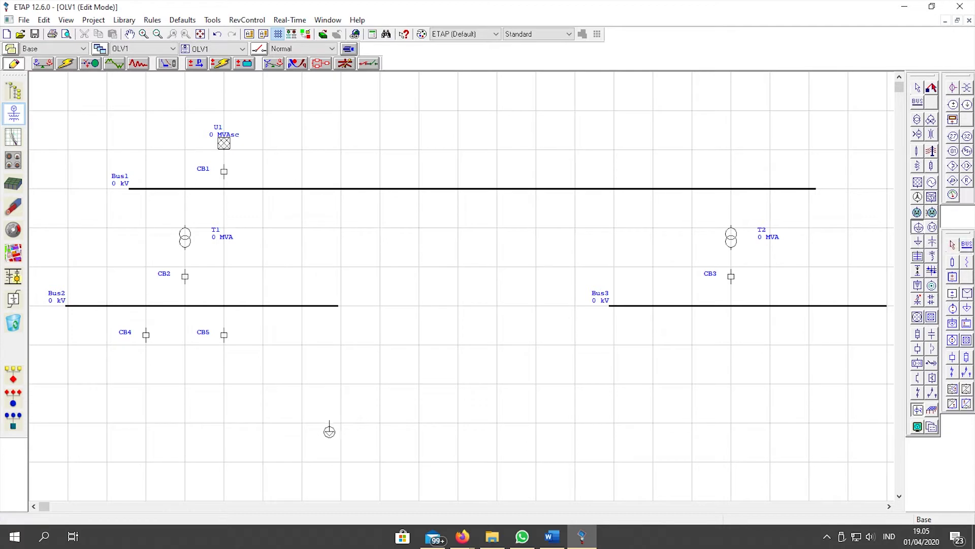
pyautogui.click(146, 375)
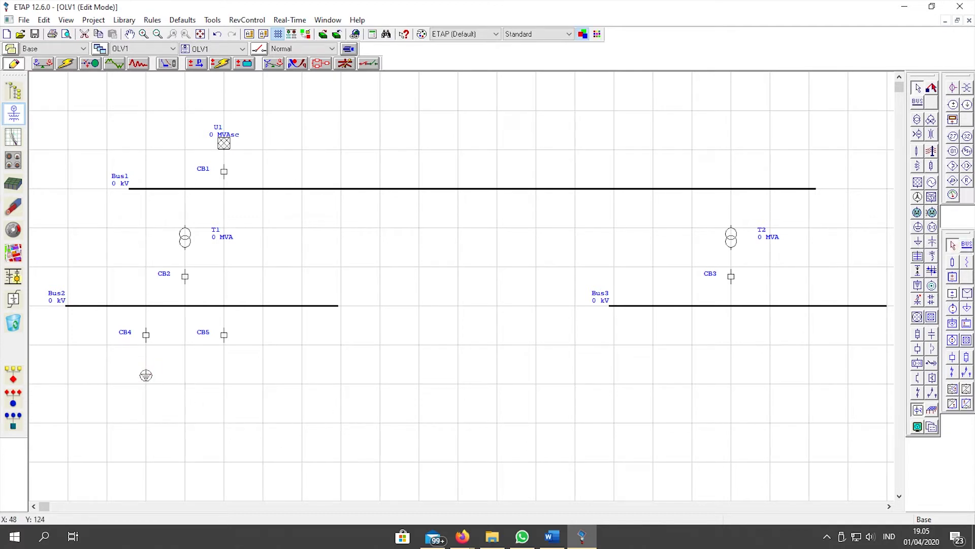
pyautogui.click(932, 182)
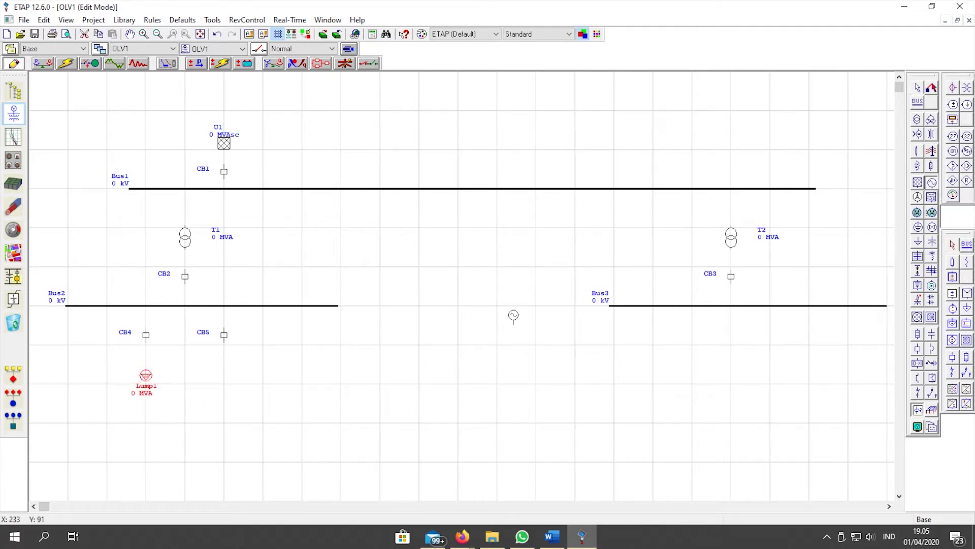
pyautogui.click(223, 374)
pyautogui.rightClick(223, 375)
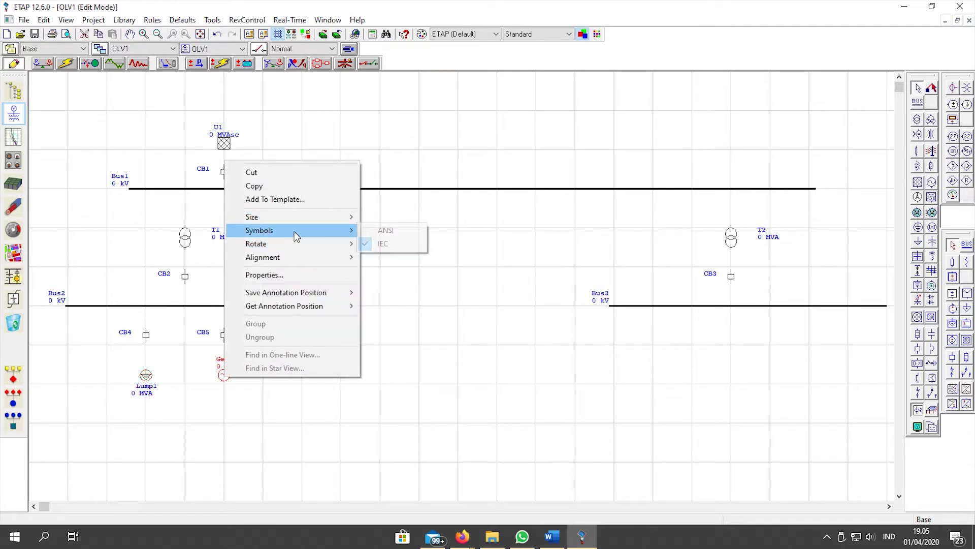
pyautogui.moveTo(295, 243)
pyautogui.click(390, 271)
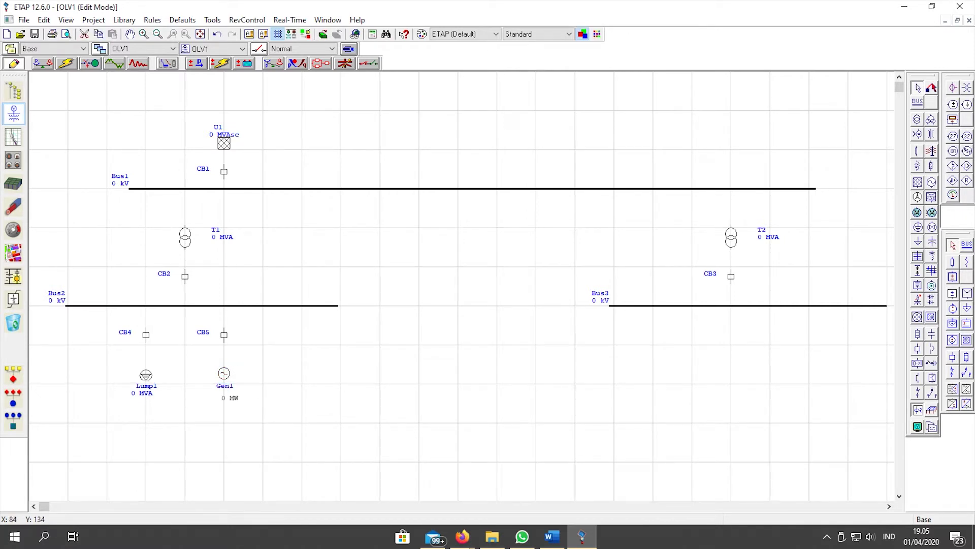
pyautogui.click(546, 307)
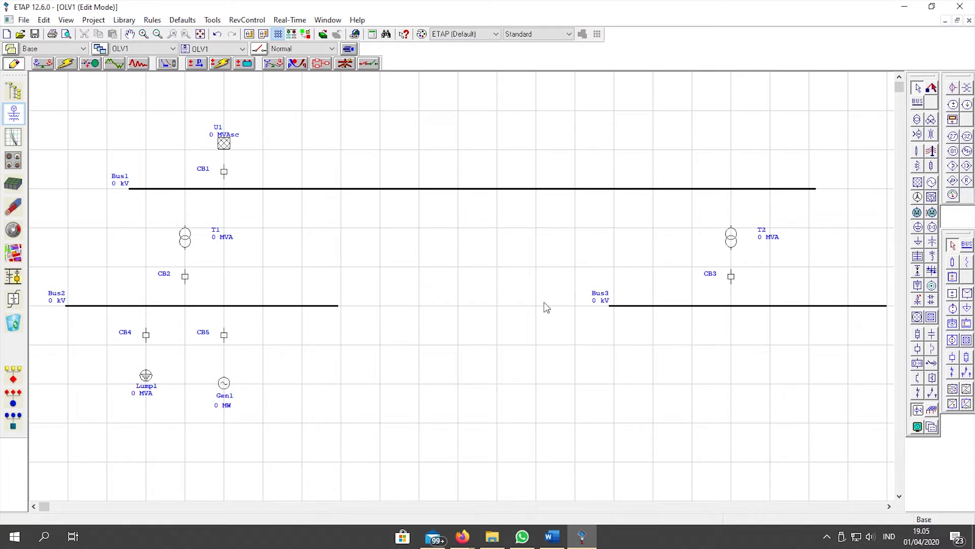
# Place one cable below the right part of Bus2 and another below the left part of Bus3
pyautogui.click(918, 151)
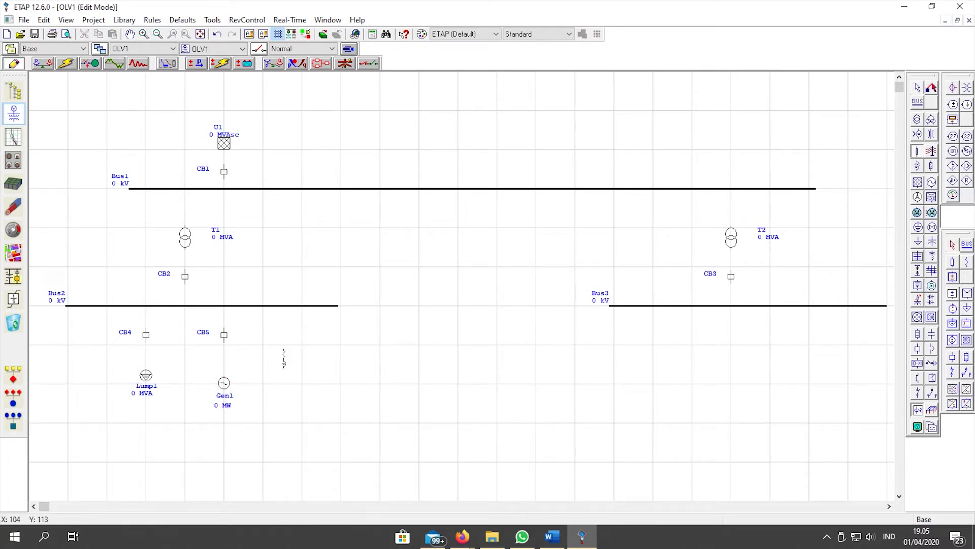
pyautogui.click(303, 356)
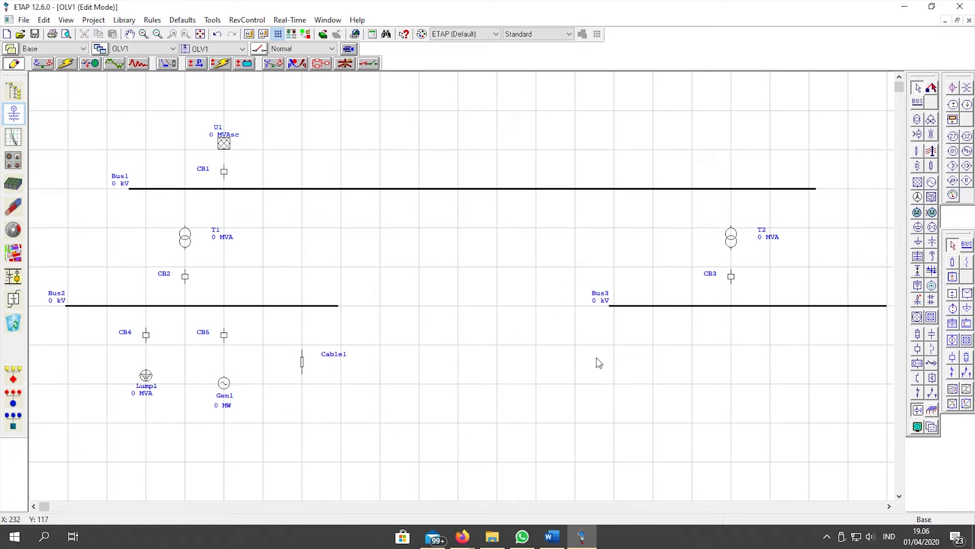
pyautogui.click(917, 151)
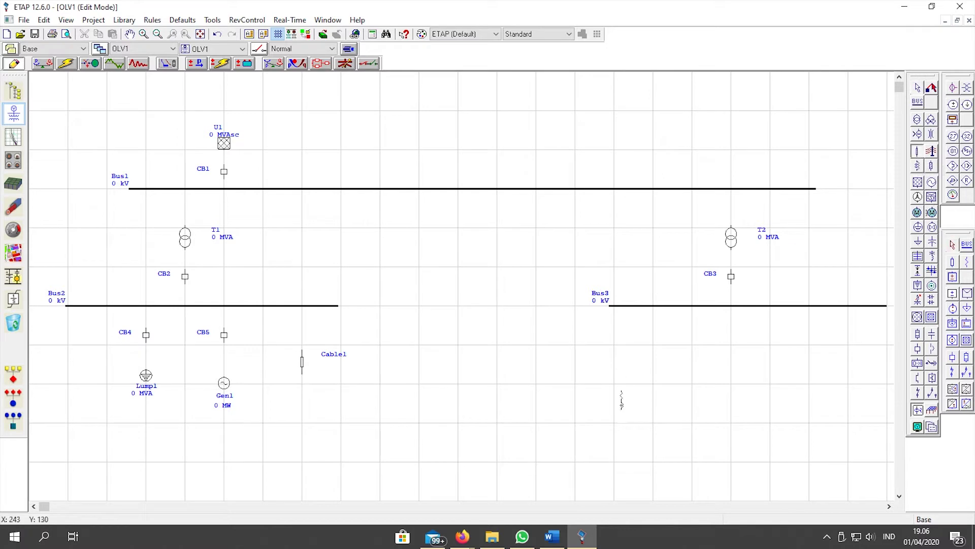
pyautogui.click(654, 357)
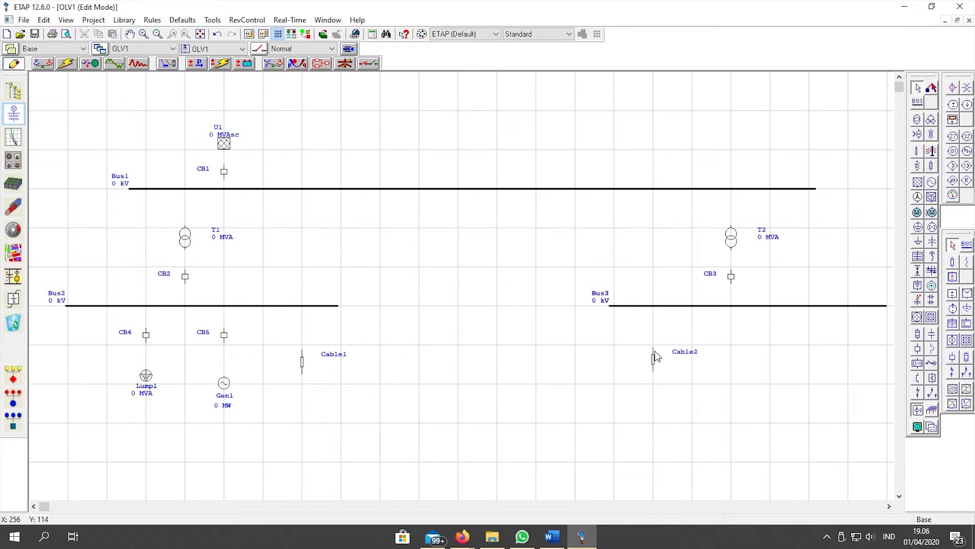
pyautogui.click(715, 394)
# Place a high-voltage circuit breaker below the right part of Bus3 and an induction motor beneath it
pyautogui.click(918, 348)
pyautogui.click(812, 333)
pyautogui.click(917, 213)
pyautogui.click(809, 373)
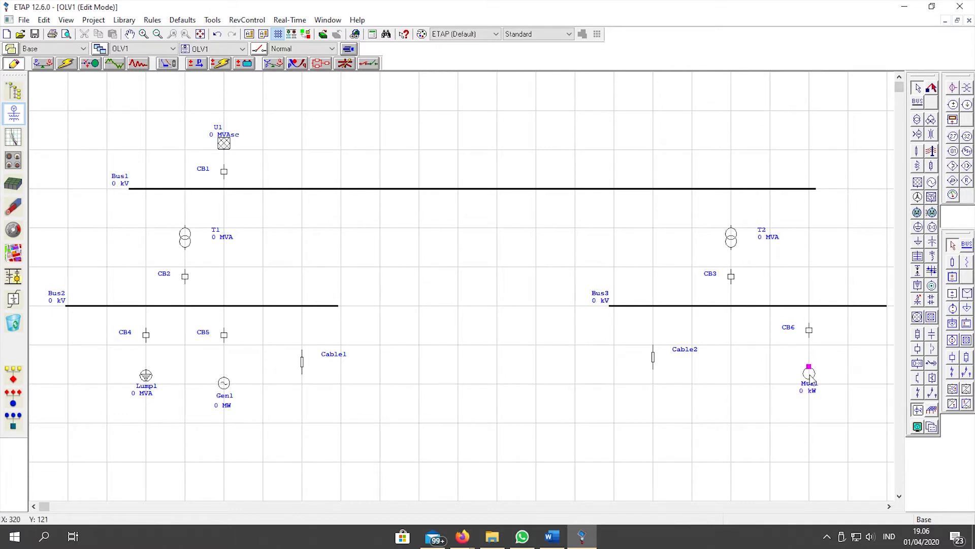
# Place two-winding transformers below Cable1 and Cable2, level with each other
pyautogui.click(917, 119)
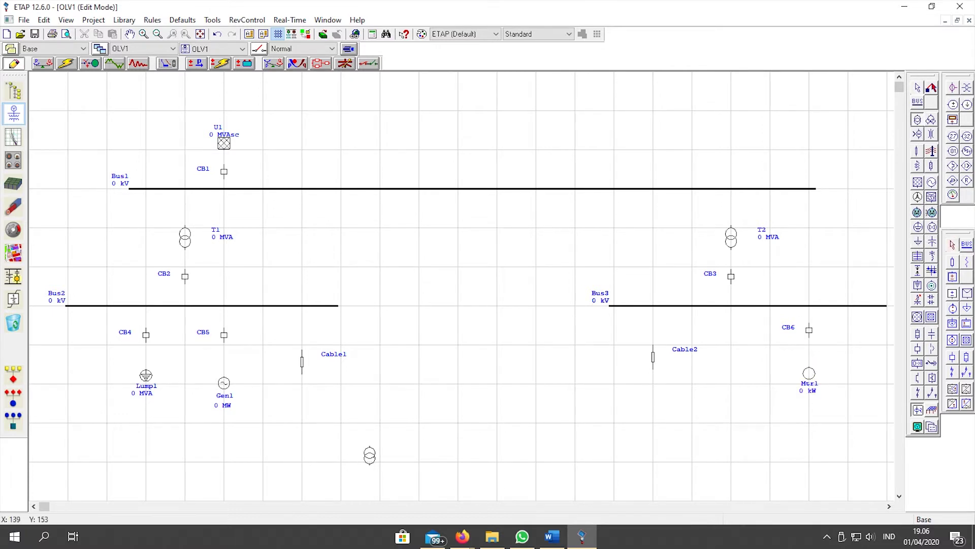
pyautogui.click(302, 424)
pyautogui.click(917, 119)
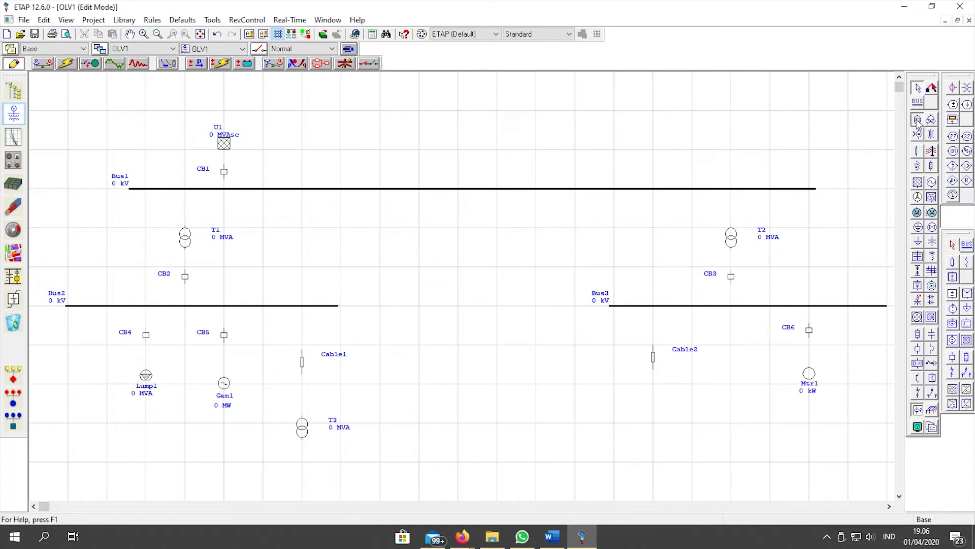
pyautogui.click(653, 424)
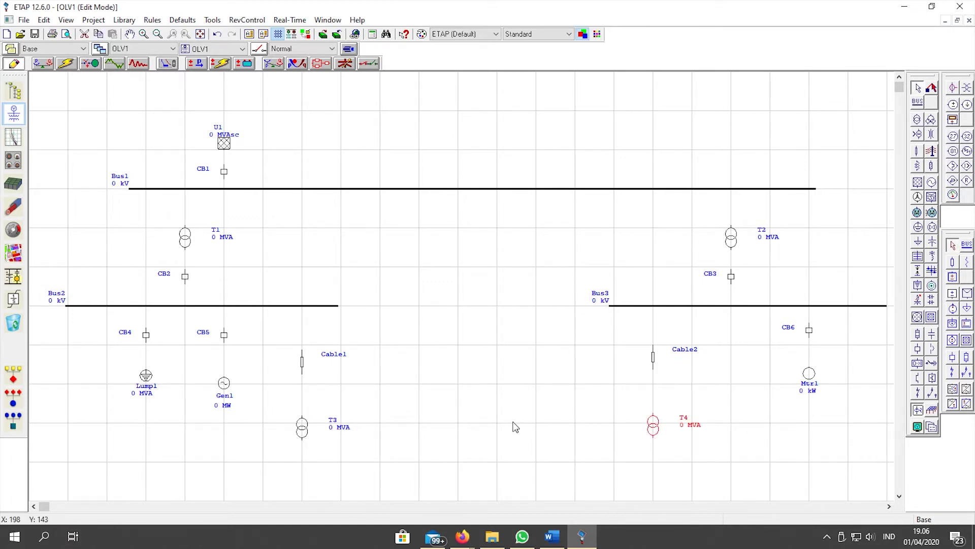
# Add a bus below T3, stretch it to about five grid squares, and increase its symbol size
pyautogui.scroll(-3, 516, 426)
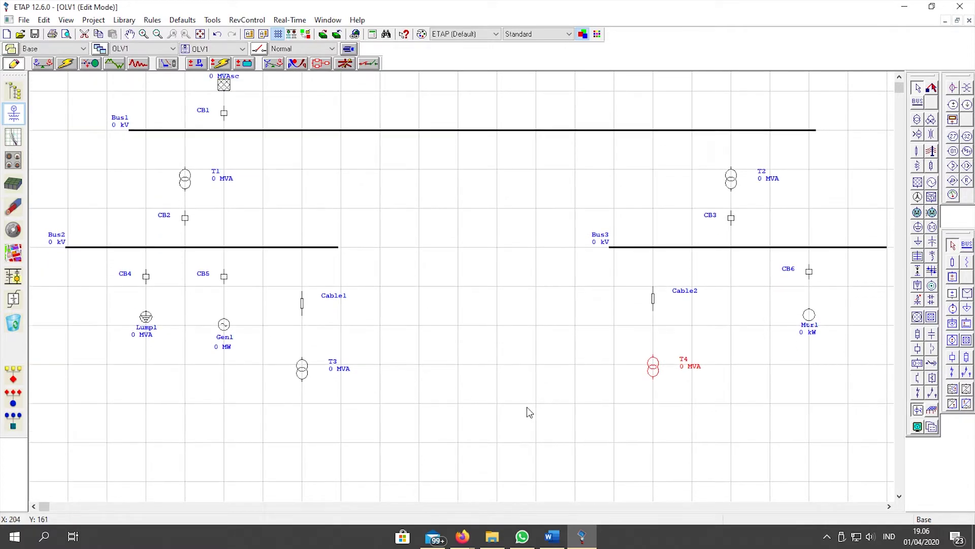
pyautogui.click(917, 102)
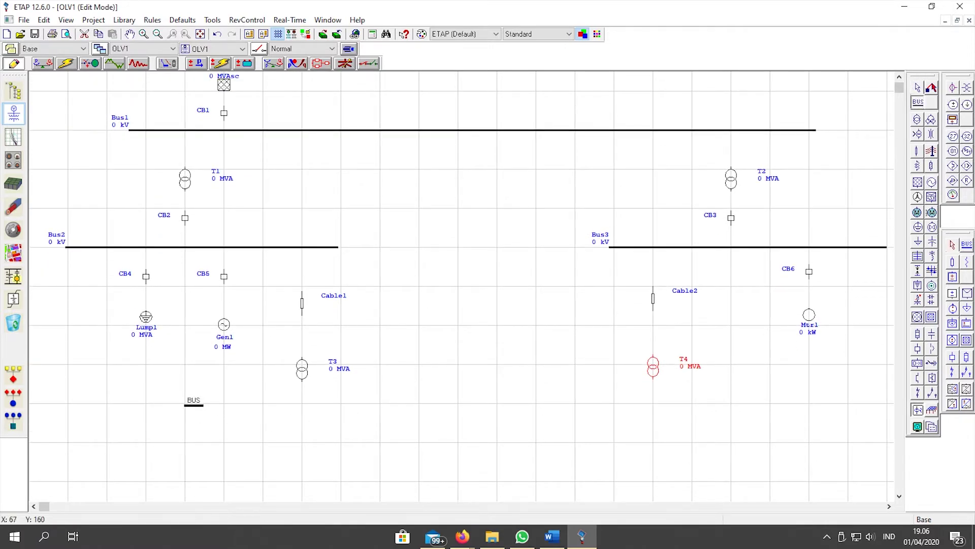
pyautogui.click(200, 407)
pyautogui.click(200, 403)
pyautogui.moveTo(201, 403); pyautogui.dragTo(401, 405)
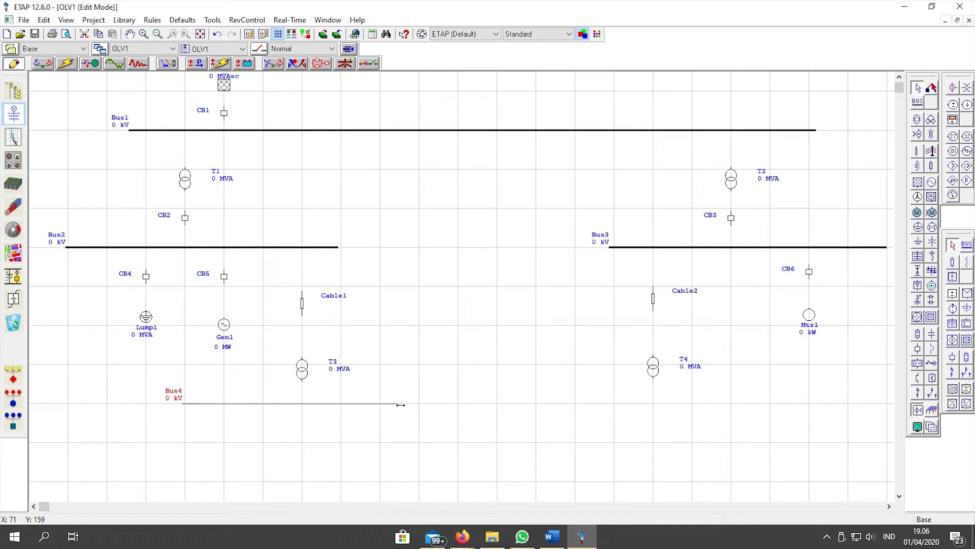
pyautogui.rightClick(328, 404)
pyautogui.moveTo(447, 197)
pyautogui.click(487, 239)
# Add a bus below T4, level with Bus4, stretch it to about seven grid squares, and increase its symbol size
pyautogui.click(918, 101)
pyautogui.click(546, 403)
pyautogui.moveTo(555, 404); pyautogui.dragTo(836, 404)
pyautogui.moveTo(818, 404); pyautogui.dragTo(791, 404)
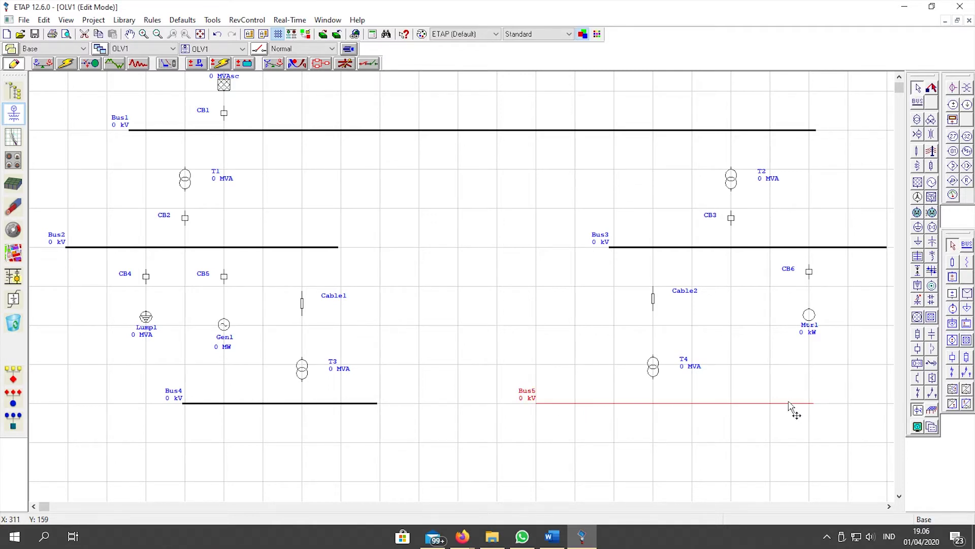
pyautogui.rightClick(790, 404)
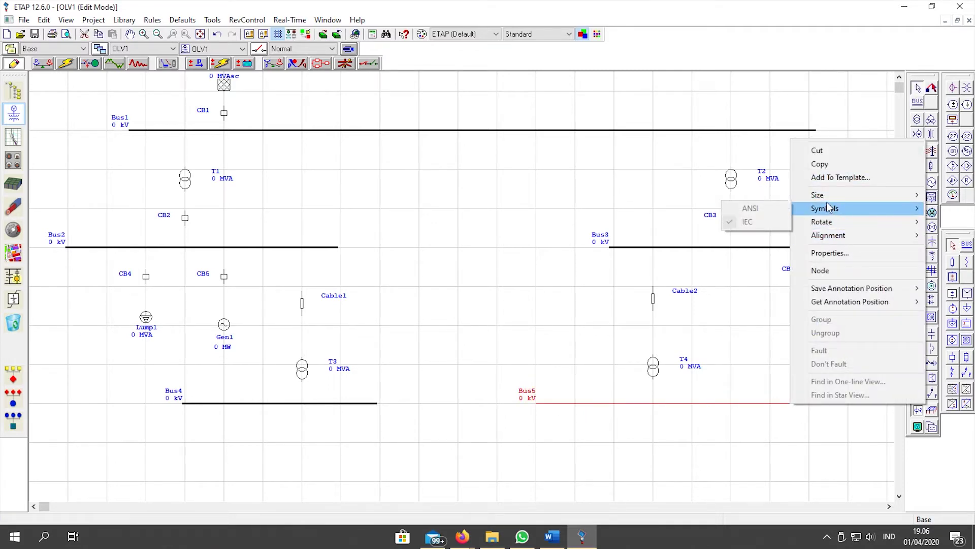
pyautogui.click(761, 235)
pyautogui.click(700, 436)
# Shorten Bus5 to about five and a half grid squares and shift it slightly to the right beneath T4
pyautogui.click(811, 404)
pyautogui.moveTo(811, 404); pyautogui.dragTo(756, 404)
pyautogui.moveTo(603, 408); pyautogui.dragTo(620, 407)
pyautogui.click(625, 438)
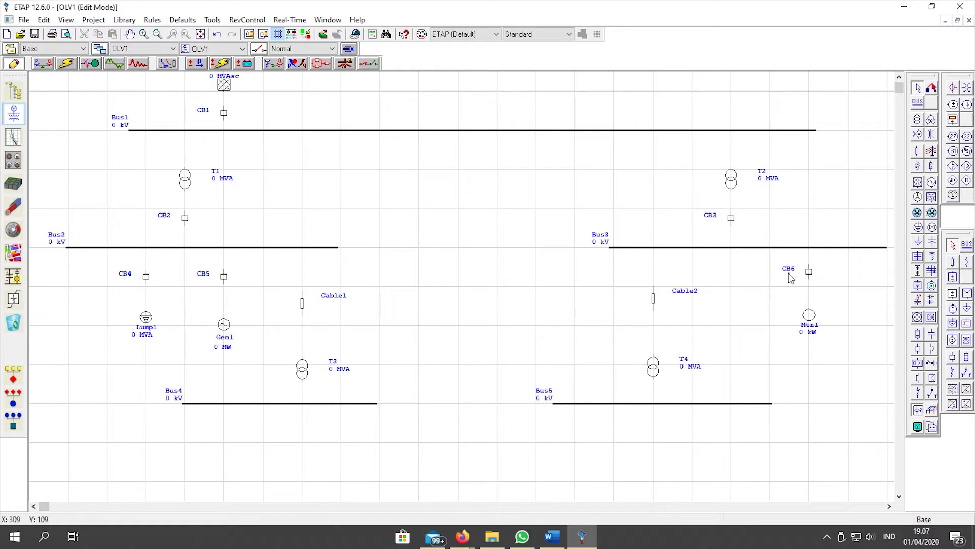
# Place a low-voltage circuit breaker below the left part of Bus4 and another below the right part of Bus5
pyautogui.click(933, 352)
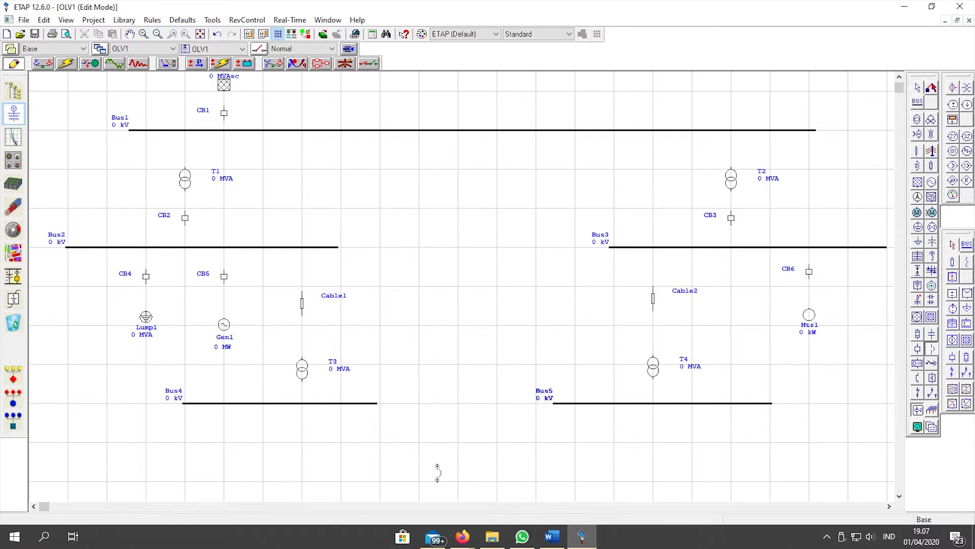
pyautogui.click(223, 434)
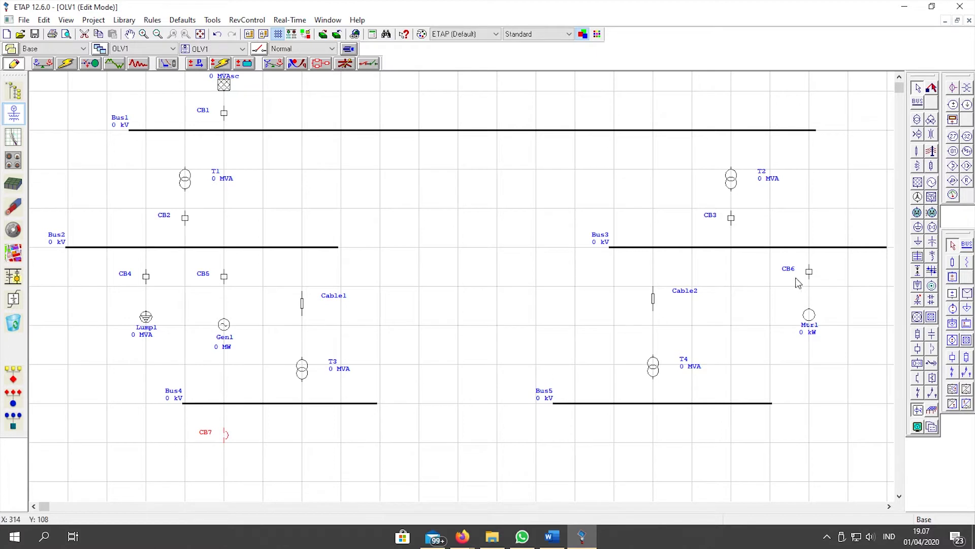
pyautogui.click(933, 349)
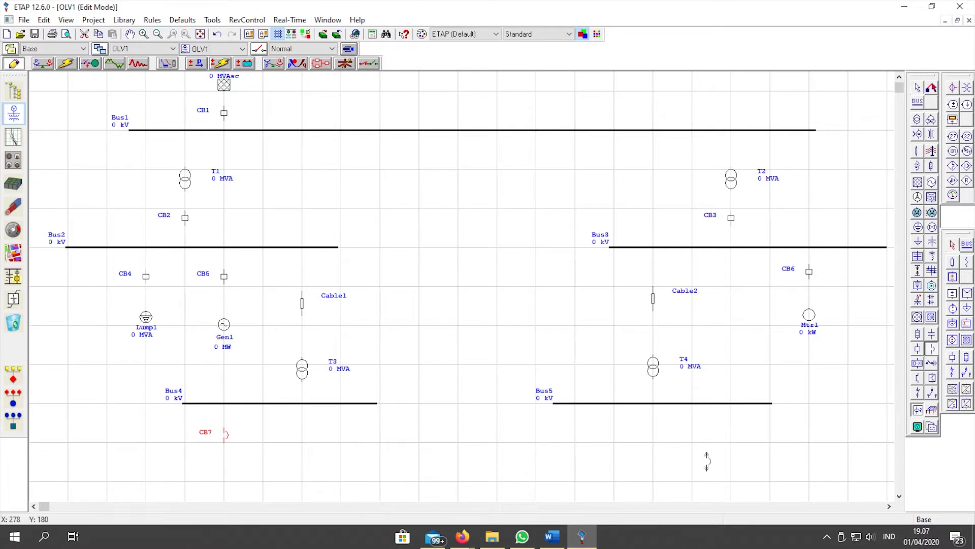
pyautogui.click(732, 435)
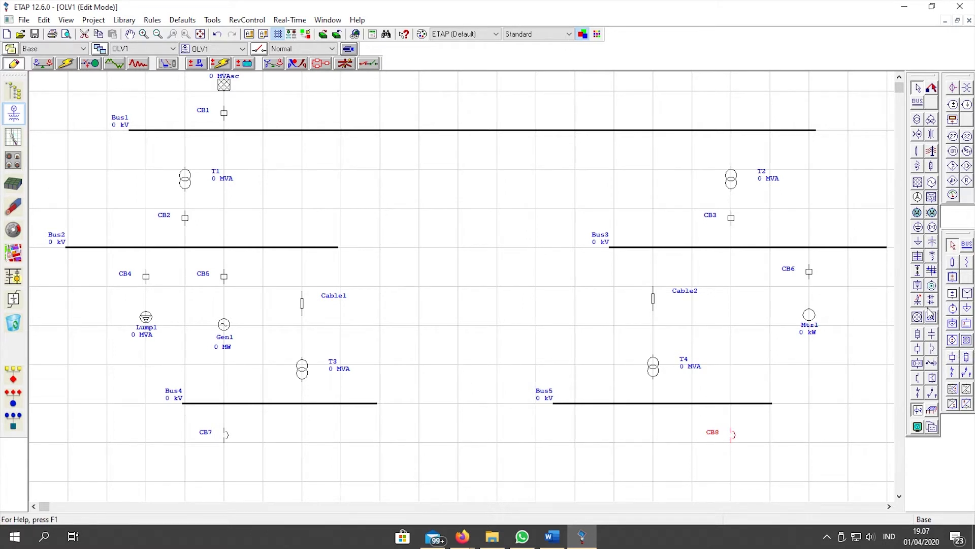
# Place a low-voltage circuit breaker midway between Bus4 and Bus5, slightly below them, and rotate it to horizontal
pyautogui.click(933, 348)
pyautogui.click(459, 438)
pyautogui.rightClick(460, 441)
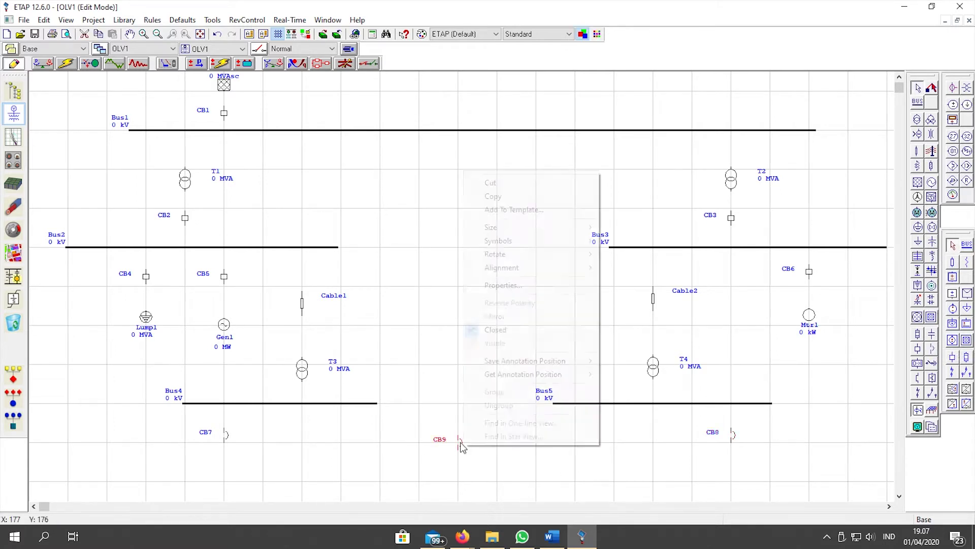
pyautogui.moveTo(563, 252)
pyautogui.click(634, 265)
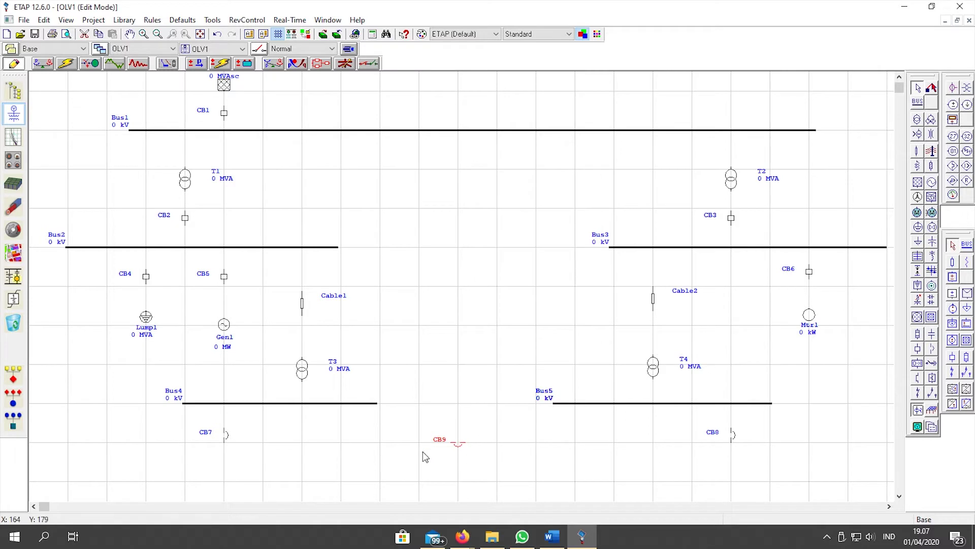
# Place a lumped load below CB7 and a synchronous motor below CB8
pyautogui.click(918, 227)
pyautogui.click(224, 474)
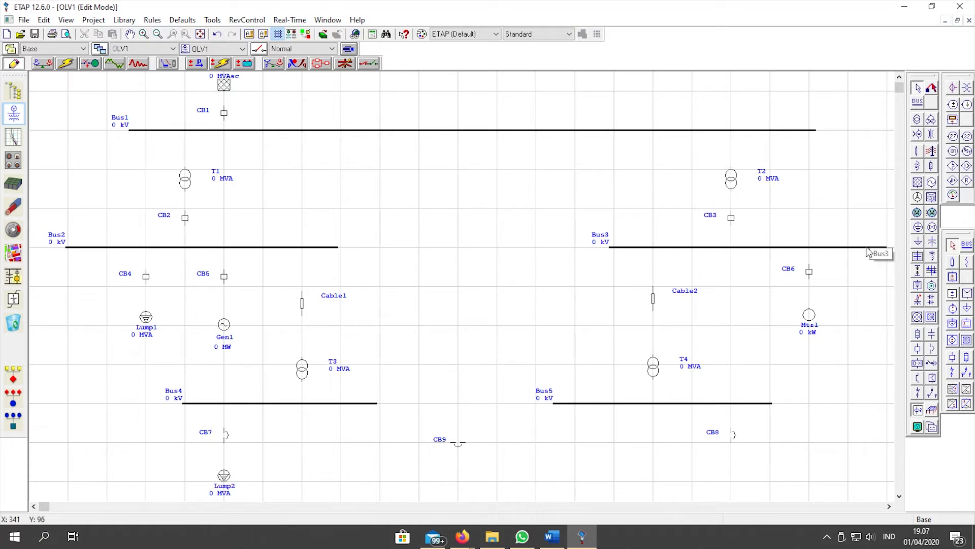
pyautogui.click(931, 213)
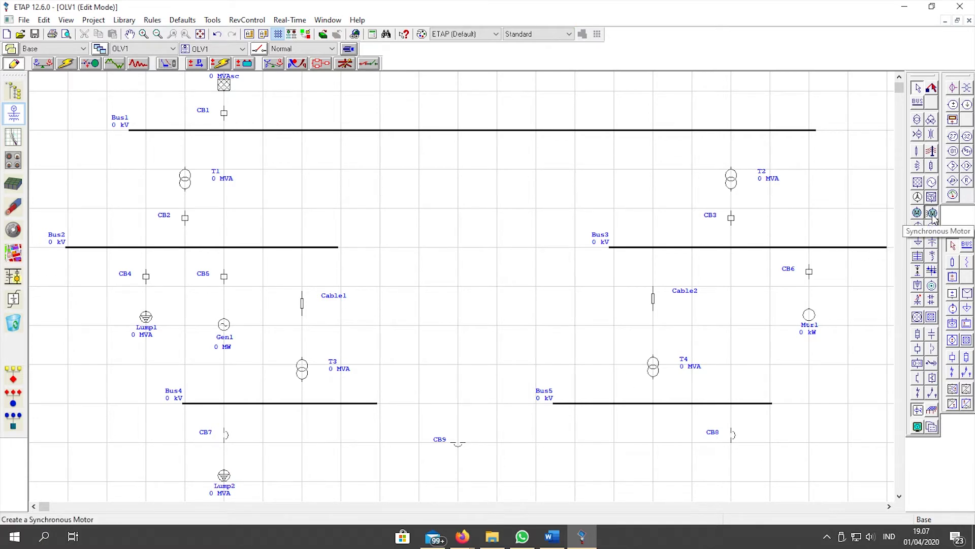
pyautogui.click(729, 475)
pyautogui.moveTo(732, 477); pyautogui.dragTo(734, 483)
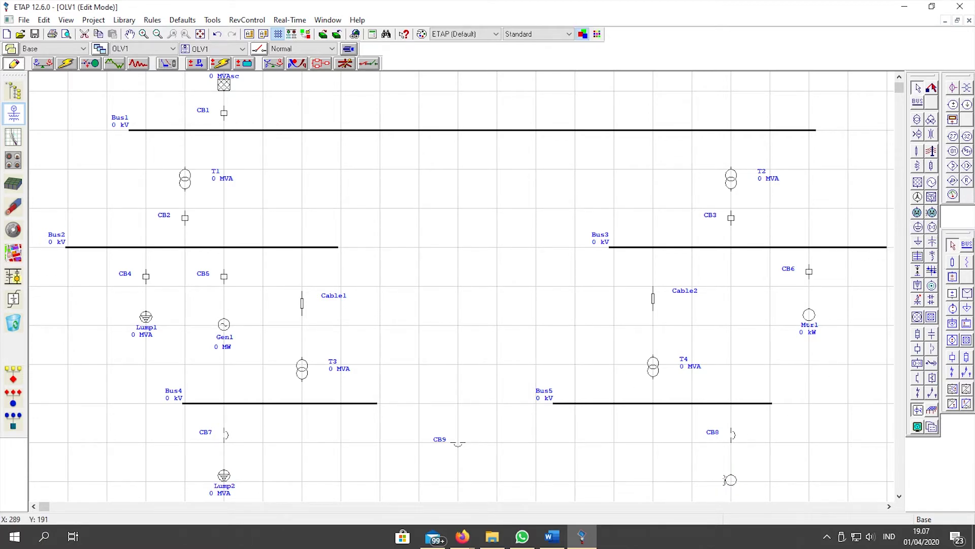
# Connect Lump2 through CB7 to Bus4, link Bus4 and Bus5 through CB9, and connect Syn1 through CB8 to Bus5
pyautogui.moveTo(224, 468); pyautogui.dragTo(223, 403)
pyautogui.moveTo(451, 442); pyautogui.dragTo(341, 405)
pyautogui.moveTo(465, 442); pyautogui.dragTo(612, 405)
pyautogui.moveTo(731, 473); pyautogui.dragTo(732, 440)
pyautogui.moveTo(731, 430); pyautogui.dragTo(731, 405)
# Connect T4 to Bus5 and through Cable2 to Bus3, and connect Mtr1 through CB6 to Bus3
pyautogui.moveTo(653, 376); pyautogui.dragTo(653, 403)
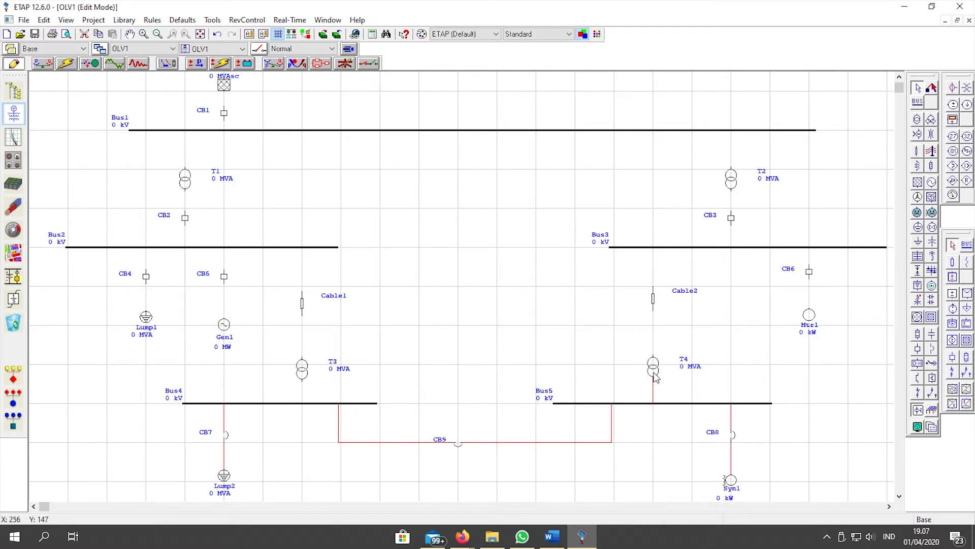
pyautogui.moveTo(653, 352); pyautogui.dragTo(692, 248)
pyautogui.moveTo(811, 285); pyautogui.dragTo(809, 248)
# Connect T3 to Bus4 and through Cable1 to Bus2, and connect Gen1 through CB5 and Lump1 through CB4 to Bus2
pyautogui.moveTo(303, 381); pyautogui.dragTo(302, 402)
pyautogui.moveTo(302, 358); pyautogui.dragTo(263, 248)
pyautogui.moveTo(224, 318); pyautogui.dragTo(224, 248)
pyautogui.moveTo(146, 311); pyautogui.dragTo(149, 249)
# Connect Bus1 to Bus2 through T1 and CB2, to Bus3 through T2 and CB3, and to U1 through CB1
pyautogui.moveTo(185, 222); pyautogui.dragTo(185, 248)
pyautogui.moveTo(185, 211); pyautogui.dragTo(184, 131)
pyautogui.moveTo(731, 225)
pyautogui.mouseDown()
pyautogui.moveTo(730, 248)
pyautogui.moveTo(731, 131)
pyautogui.mouseUp()
pyautogui.moveTo(227, 104); pyautogui.dragTo(224, 130)
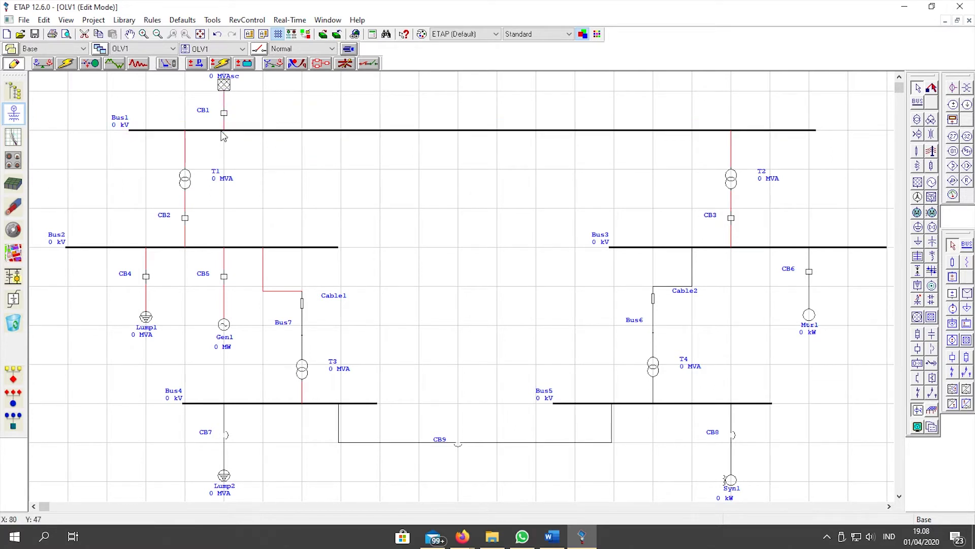
# Set the rated voltage of power grid U1 to 13,8 kV
pyautogui.doubleClick(224, 86)
pyautogui.moveTo(353, 118); pyautogui.dragTo(416, 112)
pyautogui.click(414, 126)
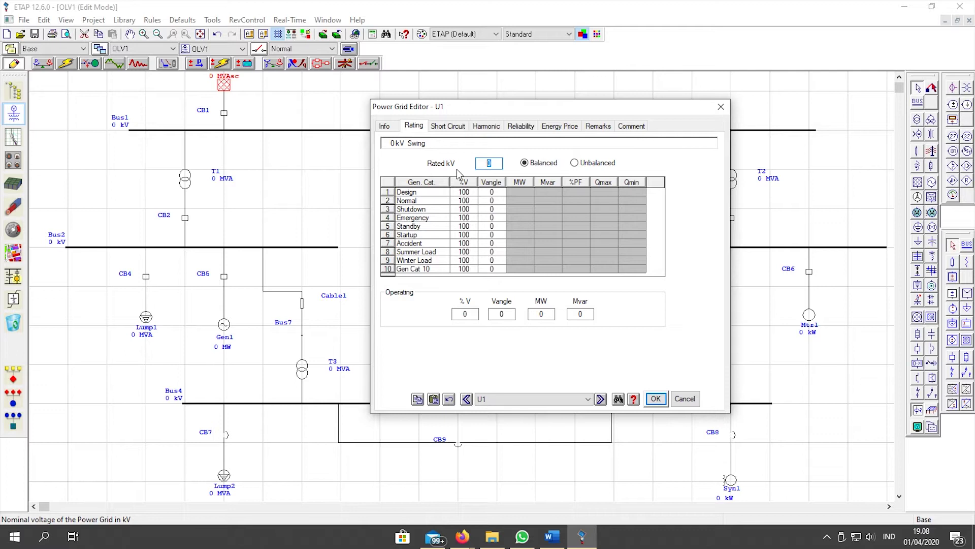
pyautogui.write('13,8')
# Set U1's three-phase short-circuit rating to 1250 MVAsc with an X/R ratio of 10
pyautogui.click(461, 128)
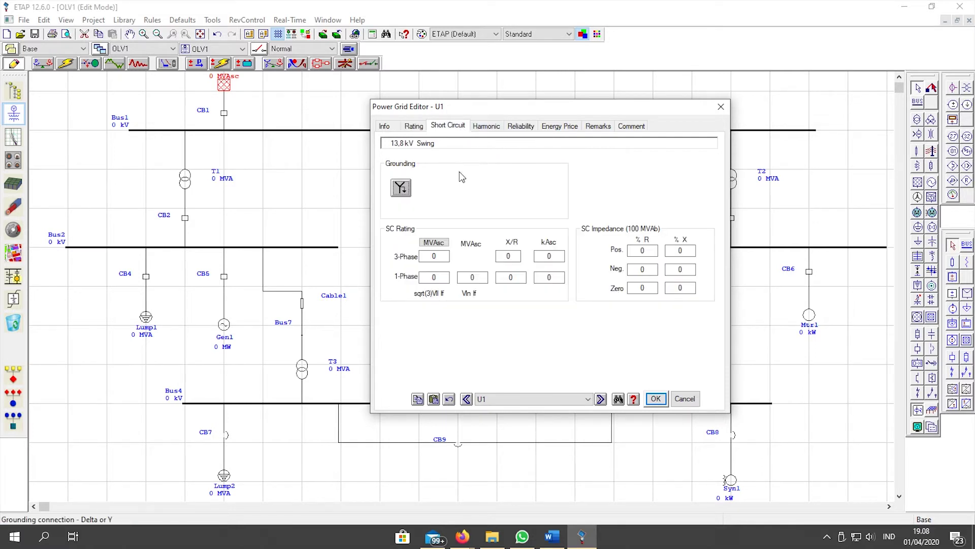
pyautogui.doubleClick(445, 255)
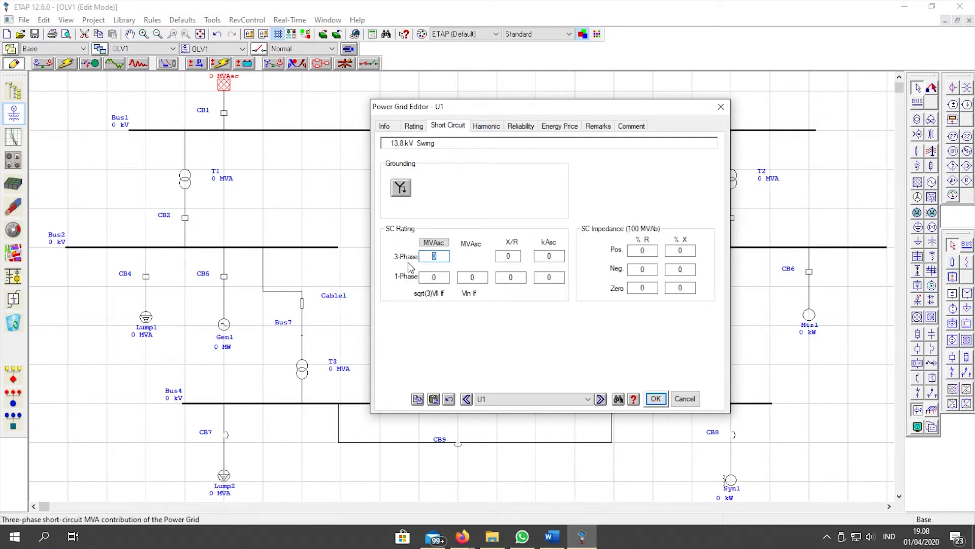
pyautogui.press('Tab')
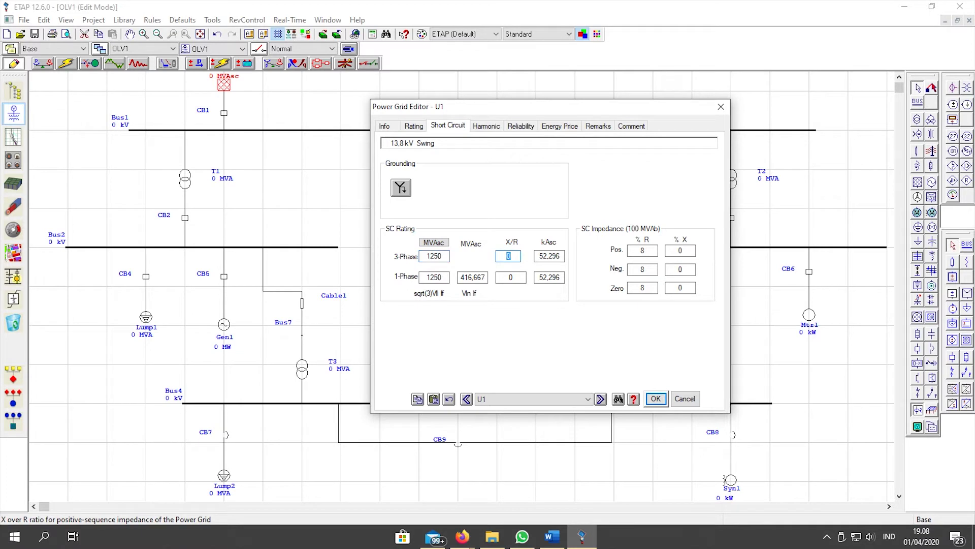
pyautogui.write('10')
pyautogui.press('Tab')
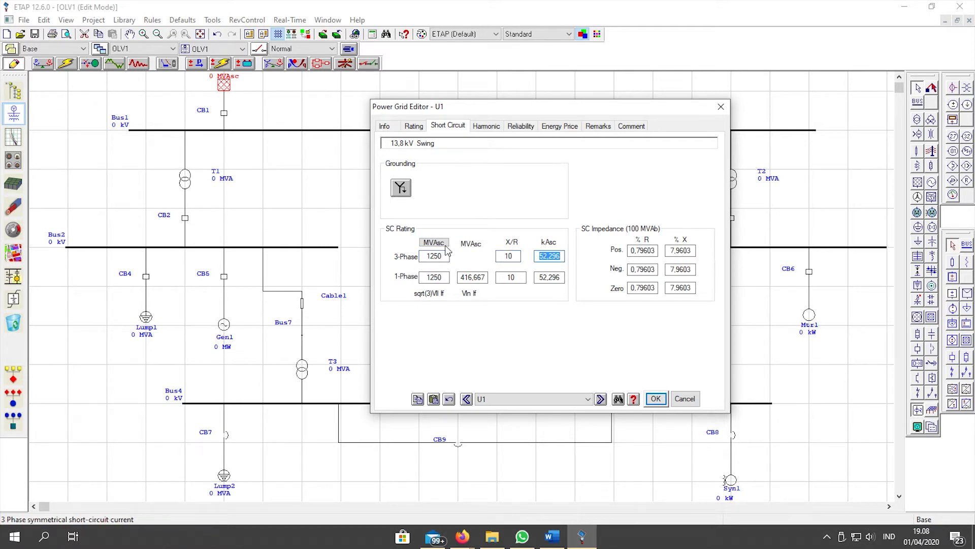
pyautogui.click(656, 398)
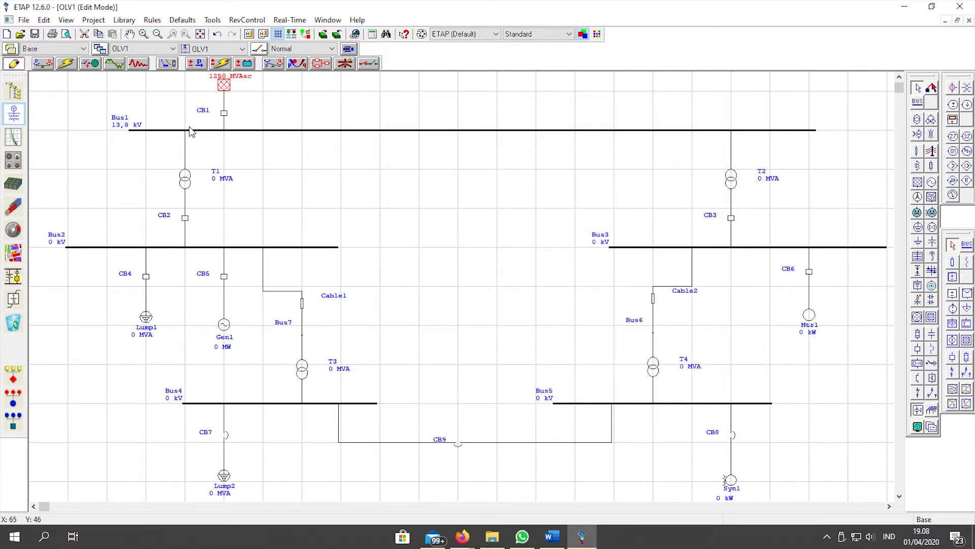
# Rate transformer T1 at 20 MVA with a 4,16 kV secondary and apply the typical Z and X/R values
pyautogui.doubleClick(187, 184)
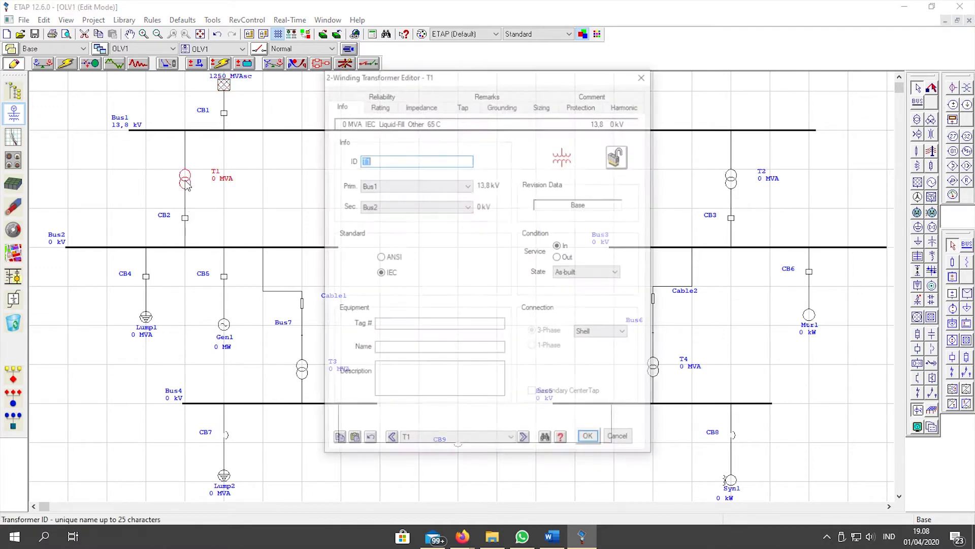
pyautogui.click(379, 105)
pyautogui.click(400, 176)
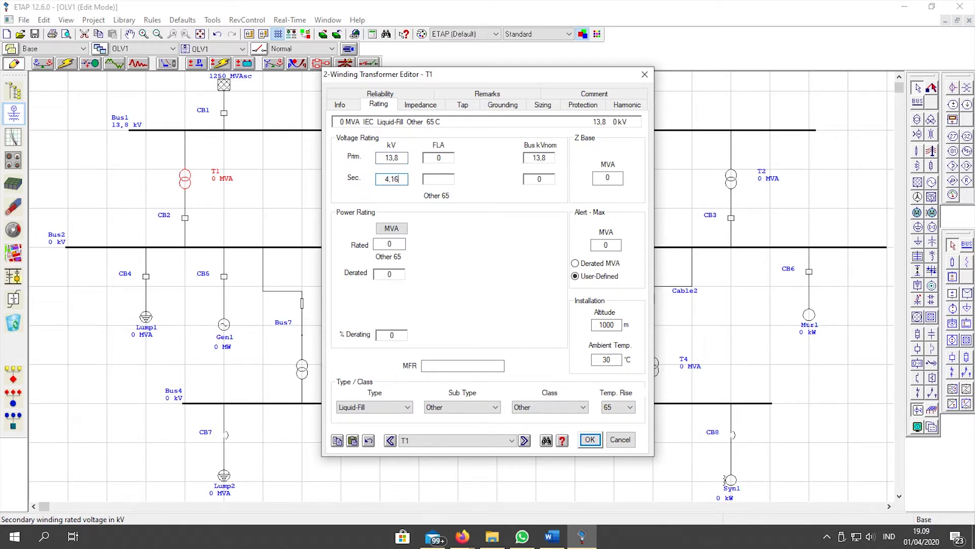
pyautogui.write('4,16')
pyautogui.click(390, 244)
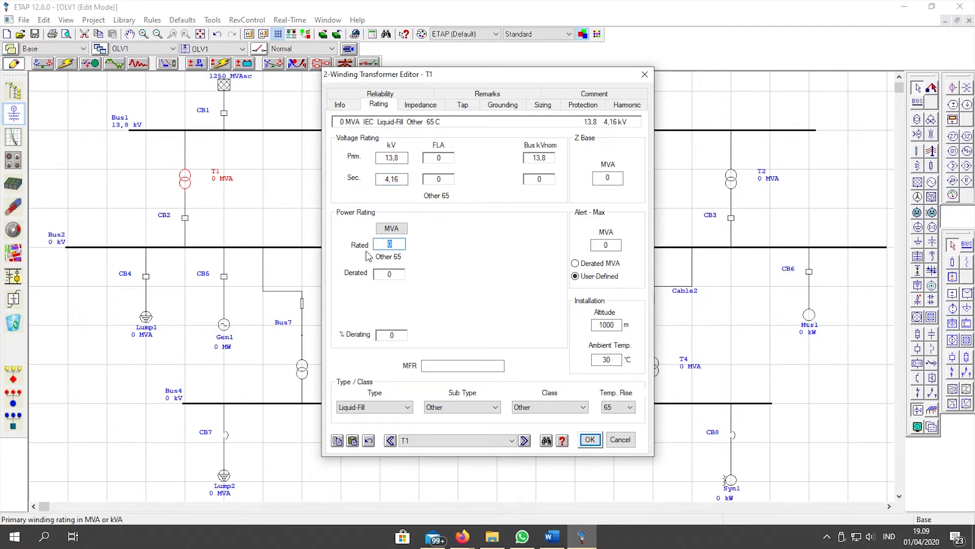
pyautogui.press('Tab')
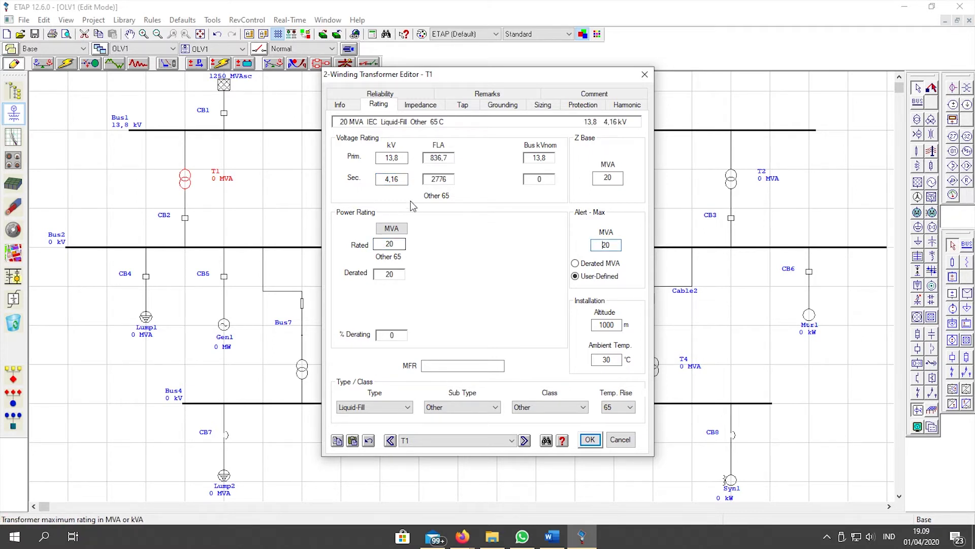
pyautogui.click(421, 105)
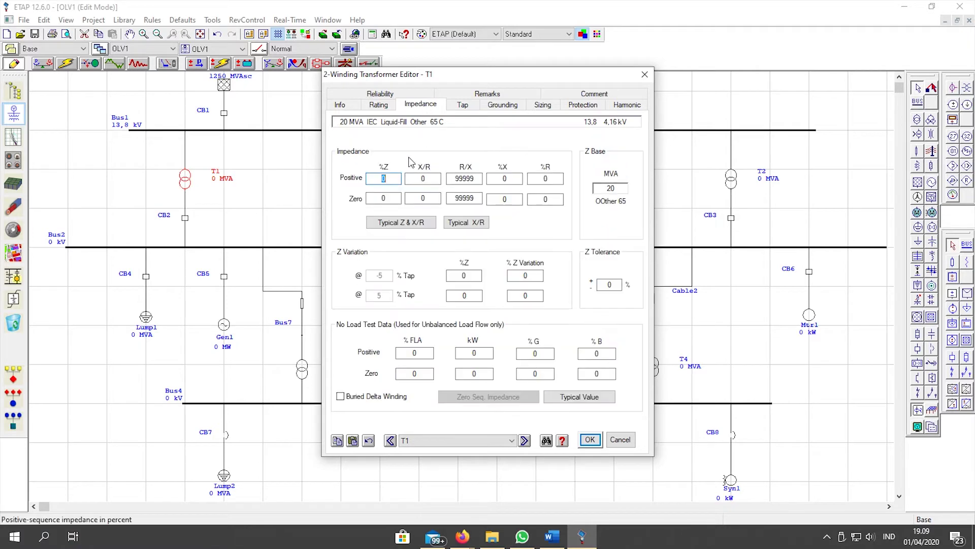
pyautogui.click(403, 232)
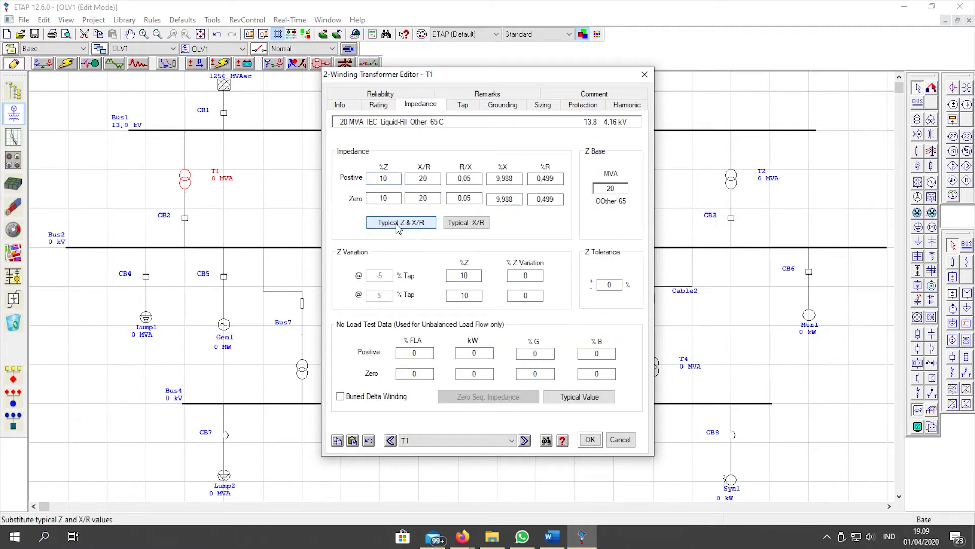
pyautogui.click(590, 440)
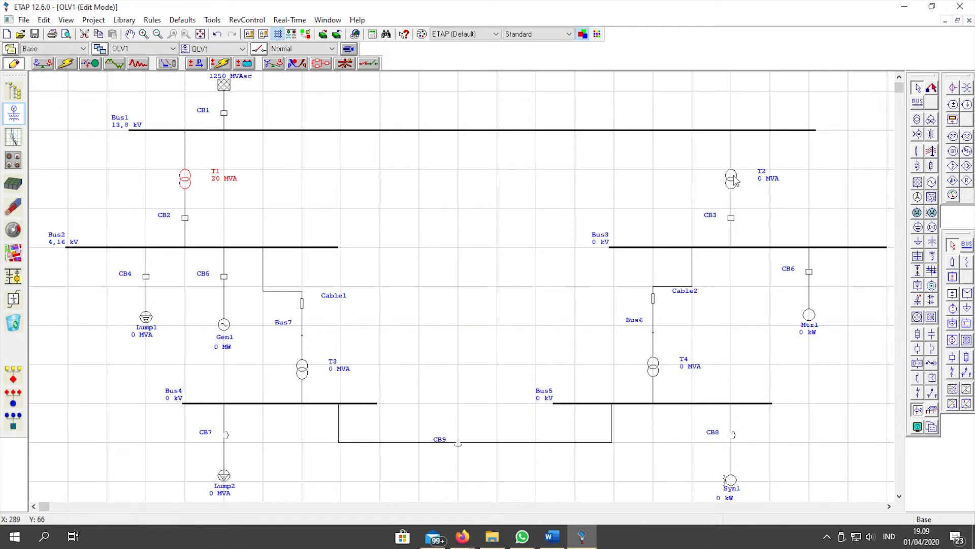
# Rate transformer T2 at 20 MVA with a 4,16 kV secondary and apply the typical Z and X/R values
pyautogui.doubleClick(731, 183)
pyautogui.click(376, 107)
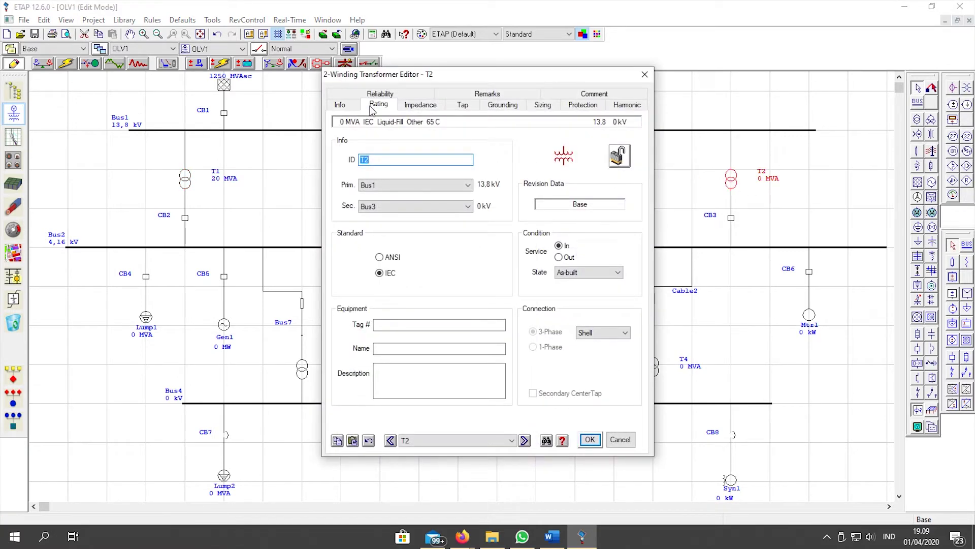
pyautogui.click(394, 177)
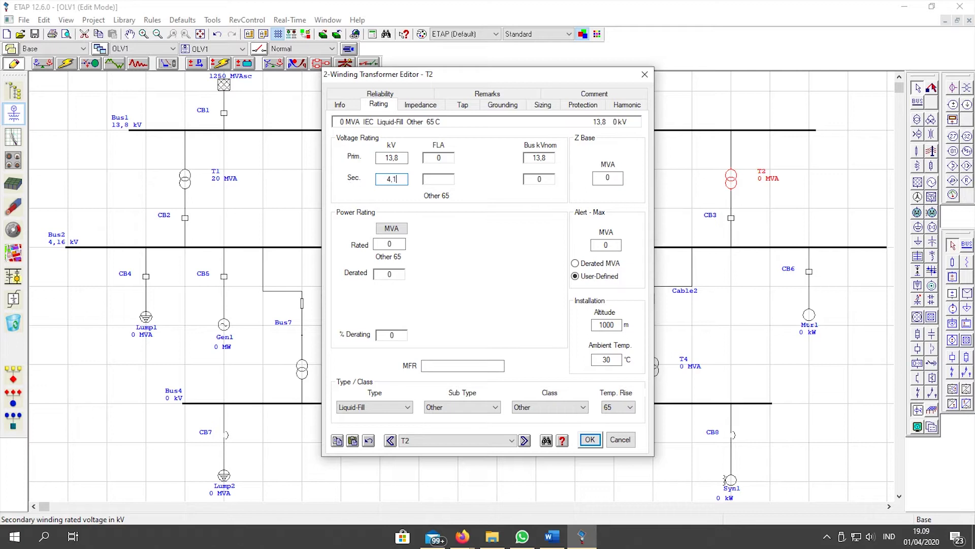
pyautogui.click(389, 244)
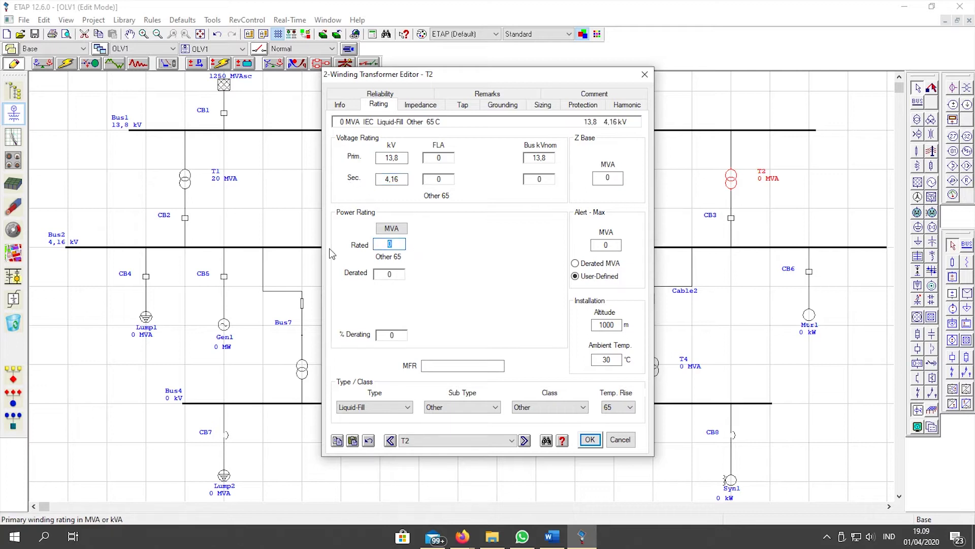
pyautogui.write('20')
pyautogui.click(603, 244)
pyautogui.click(421, 104)
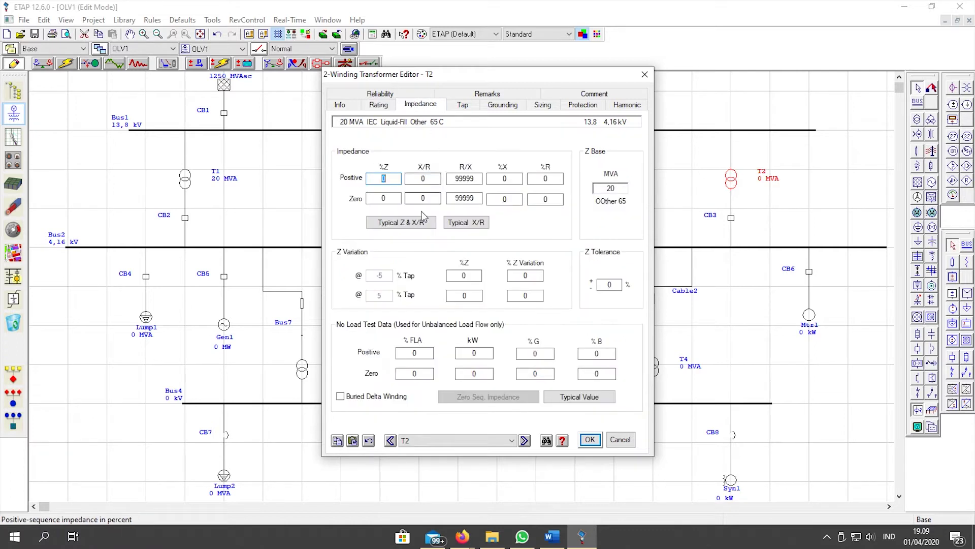
pyautogui.click(421, 229)
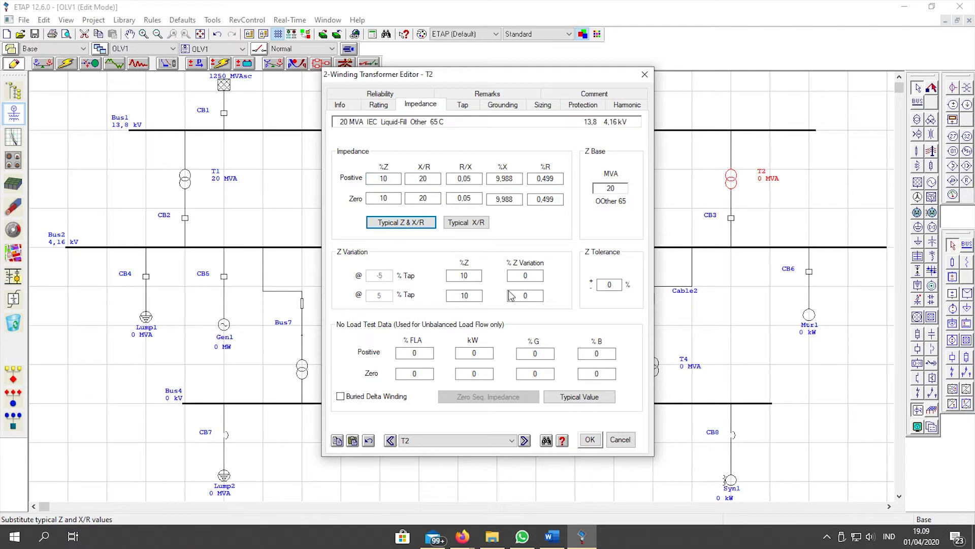
pyautogui.click(590, 439)
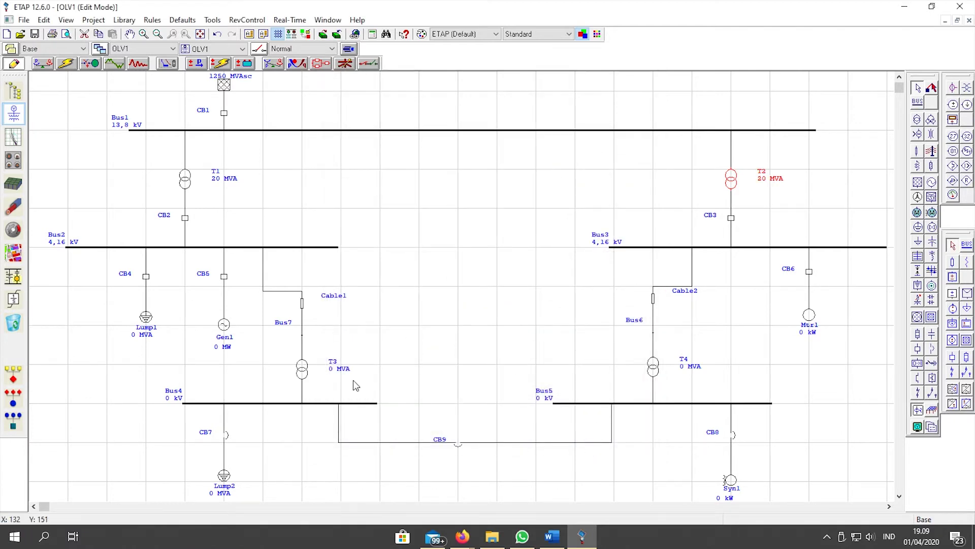
# Rate transformer T3 at 3,5 MVA with a 0,48 kV secondary and apply the typical Z and X/R values
pyautogui.doubleClick(304, 373)
pyautogui.click(378, 105)
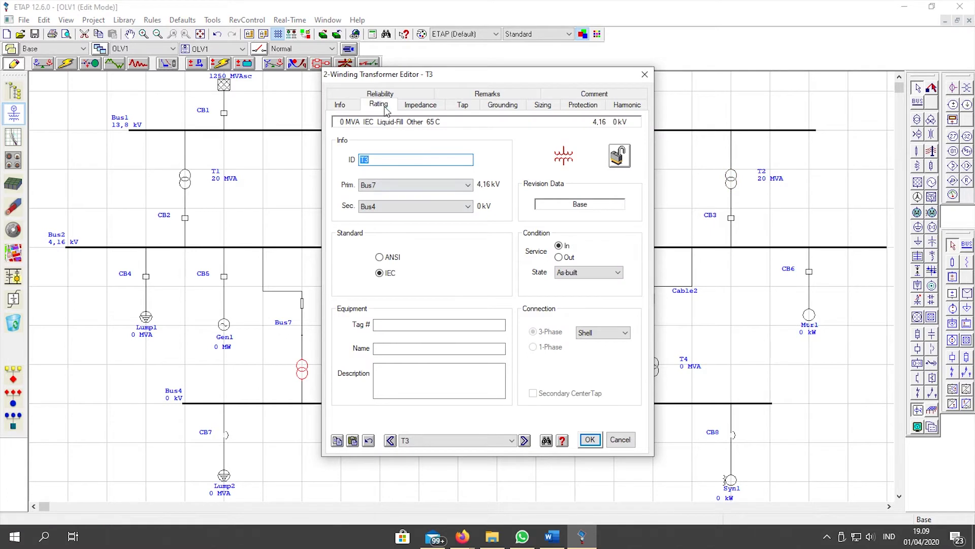
pyautogui.click(405, 180)
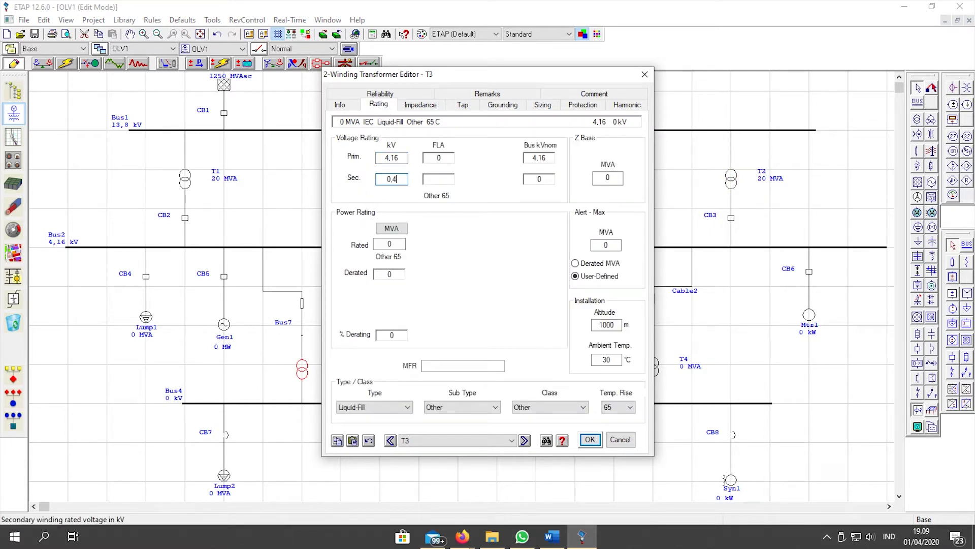
pyautogui.write('0,48')
pyautogui.click(390, 243)
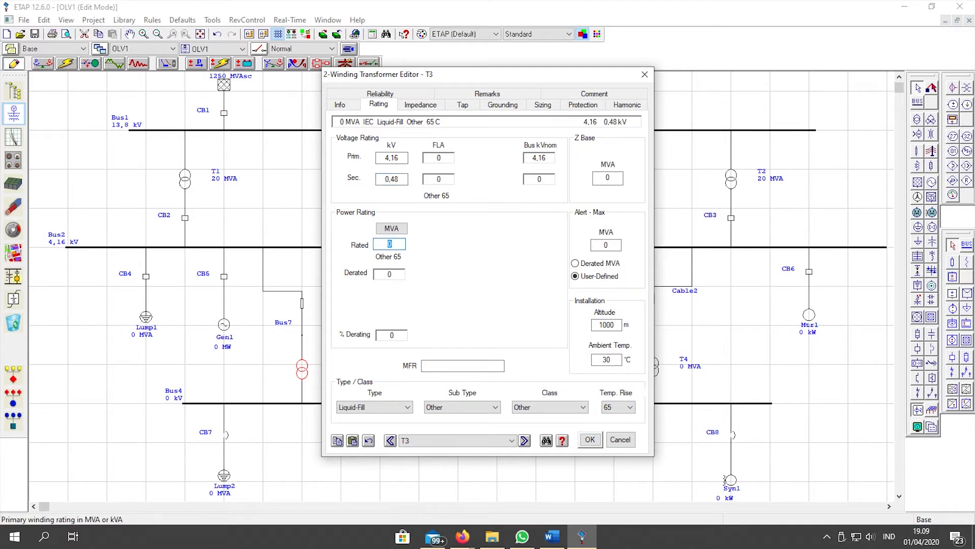
pyautogui.click(602, 245)
pyautogui.click(422, 106)
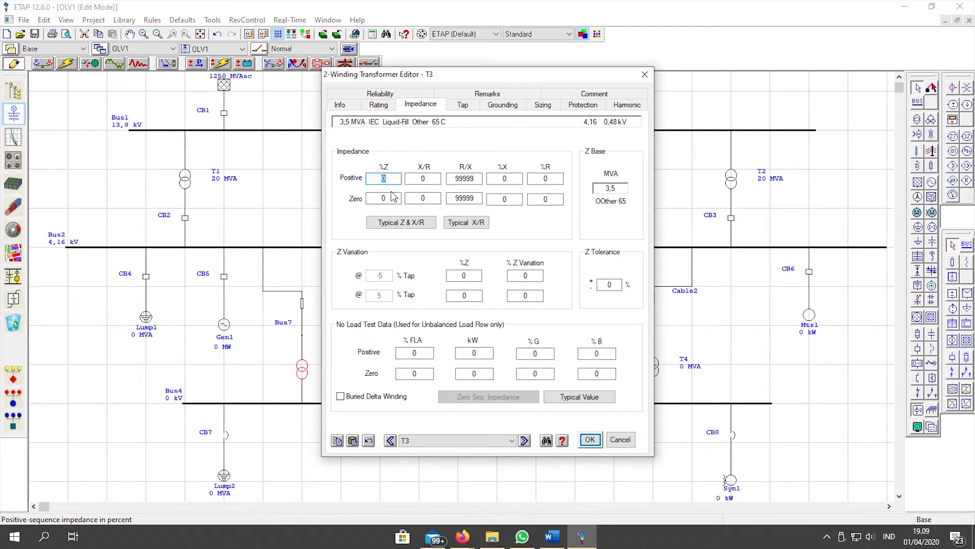
pyautogui.click(400, 222)
pyautogui.click(600, 442)
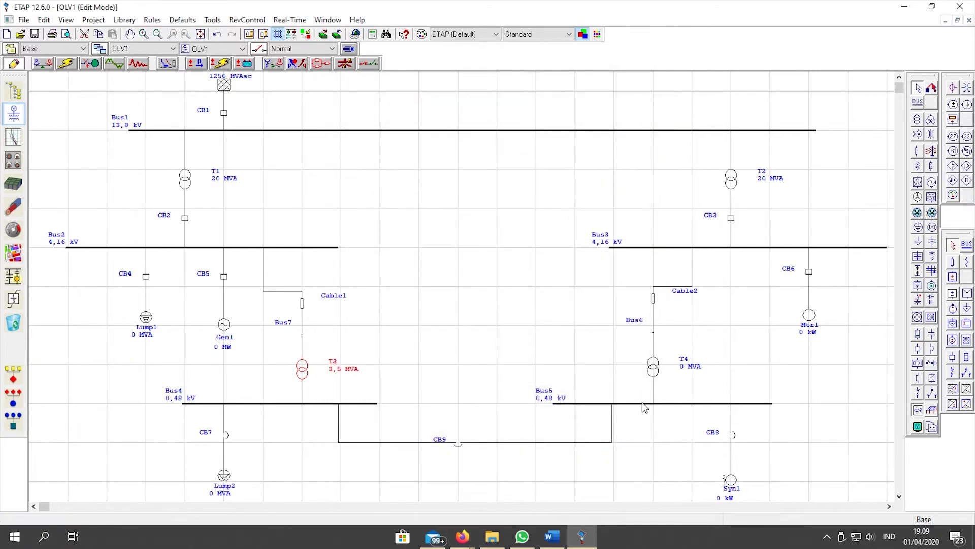
# Set transformer T4's rated power to 3,5 MVA and apply the typical Z and X/R values
pyautogui.doubleClick(652, 377)
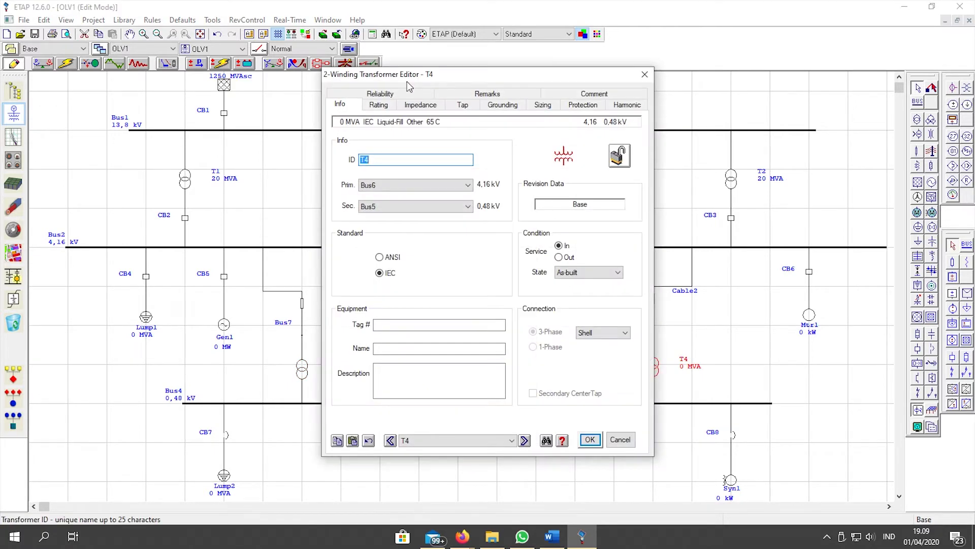
pyautogui.click(385, 105)
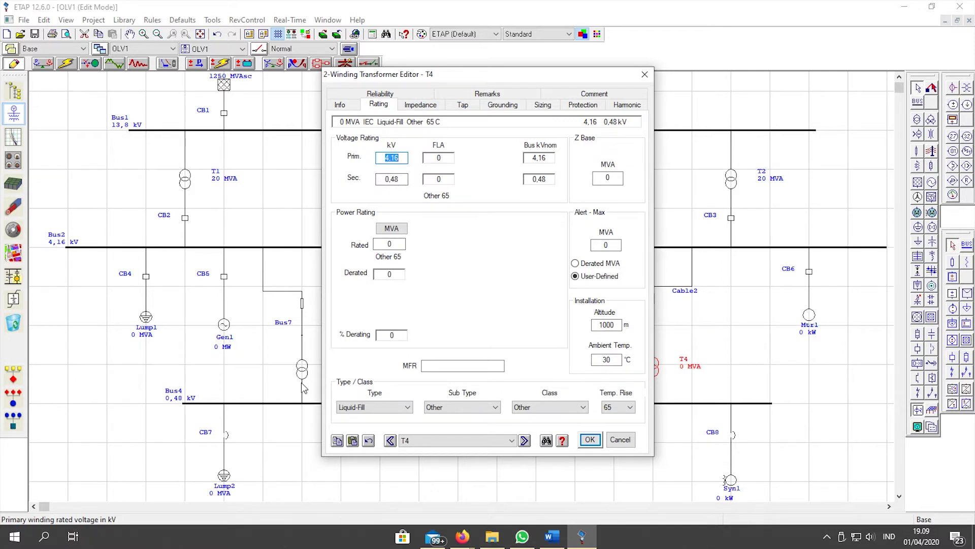
pyautogui.click(388, 244)
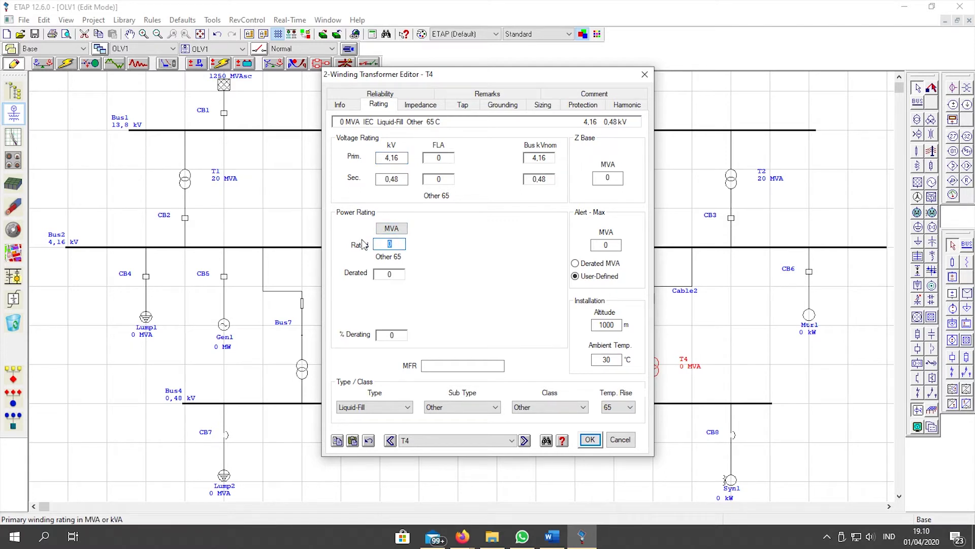
pyautogui.press('Tab')
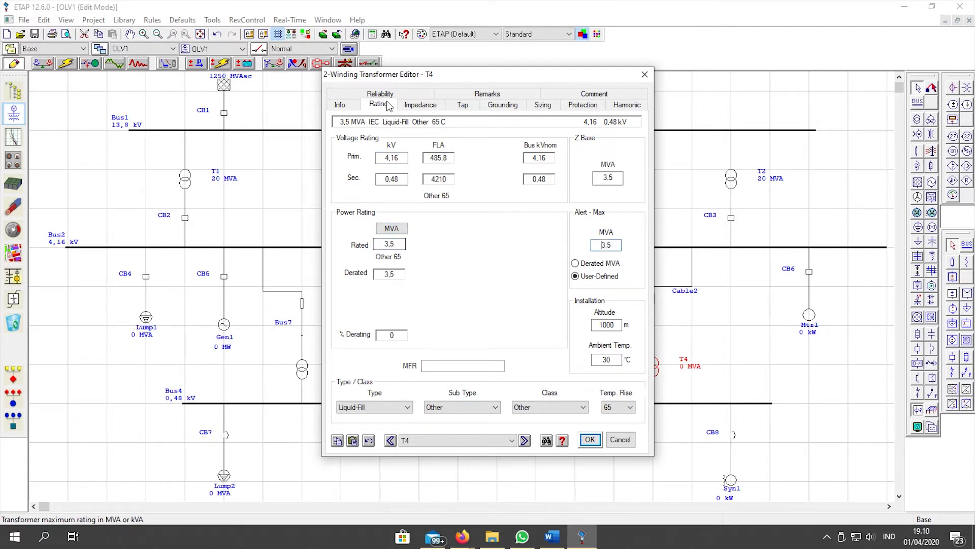
pyautogui.click(420, 104)
pyautogui.click(406, 224)
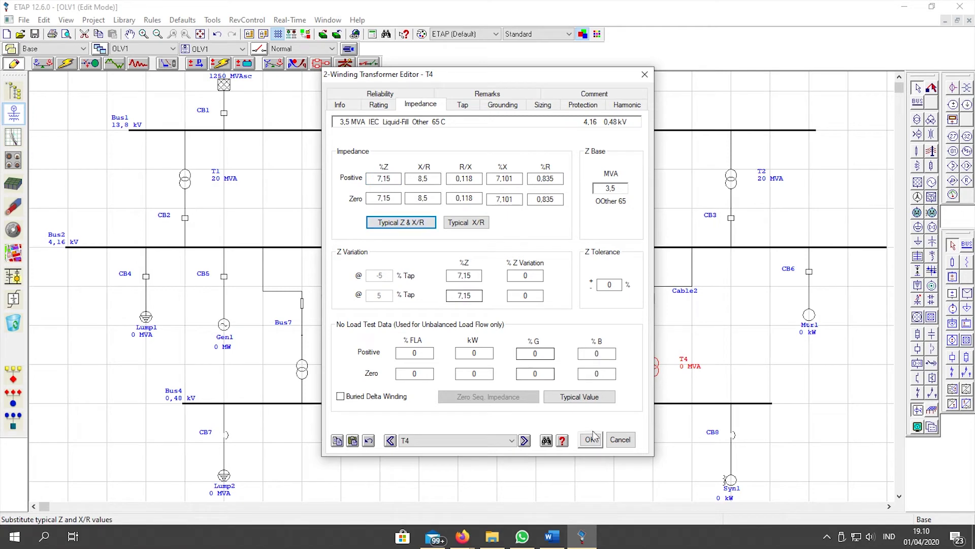
pyautogui.click(589, 439)
# Set the nameplate rating of lumped load Lump1 on Bus2 to 5 MVA
pyautogui.click(146, 317)
pyautogui.doubleClick(146, 317)
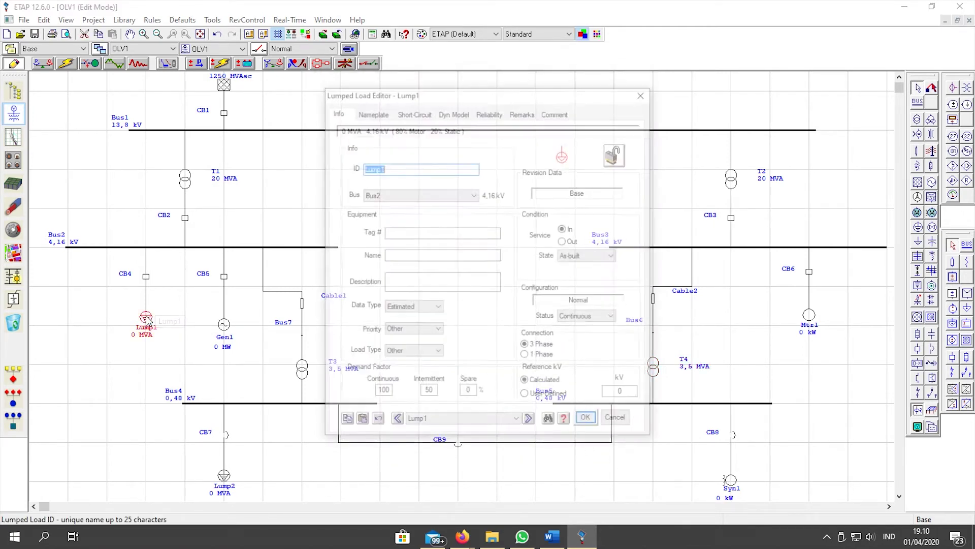
pyautogui.click(379, 113)
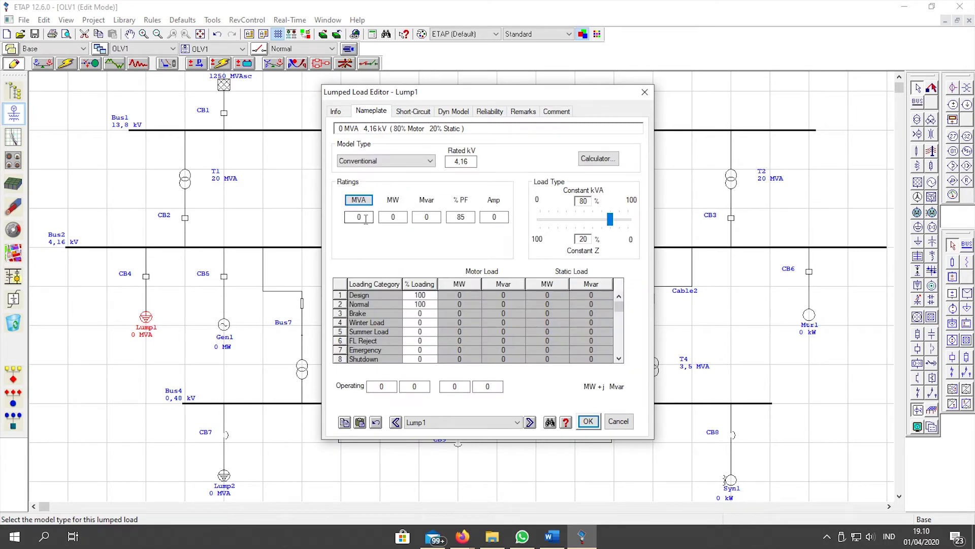
pyautogui.click(369, 218)
pyautogui.press('Tab')
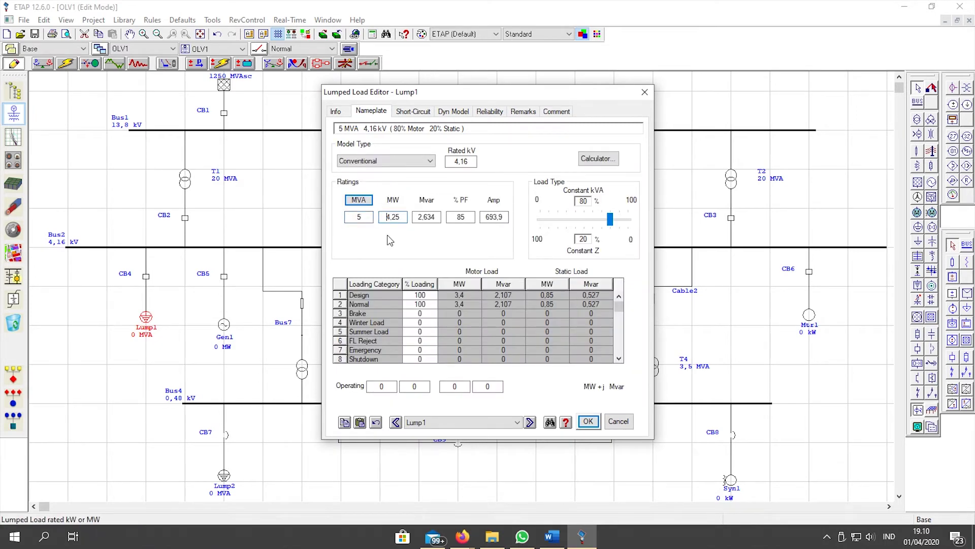
pyautogui.click(588, 421)
# Rate generator Gen1 on Bus2 at 5 MW and apply the typical data to its impedance model
pyautogui.doubleClick(224, 325)
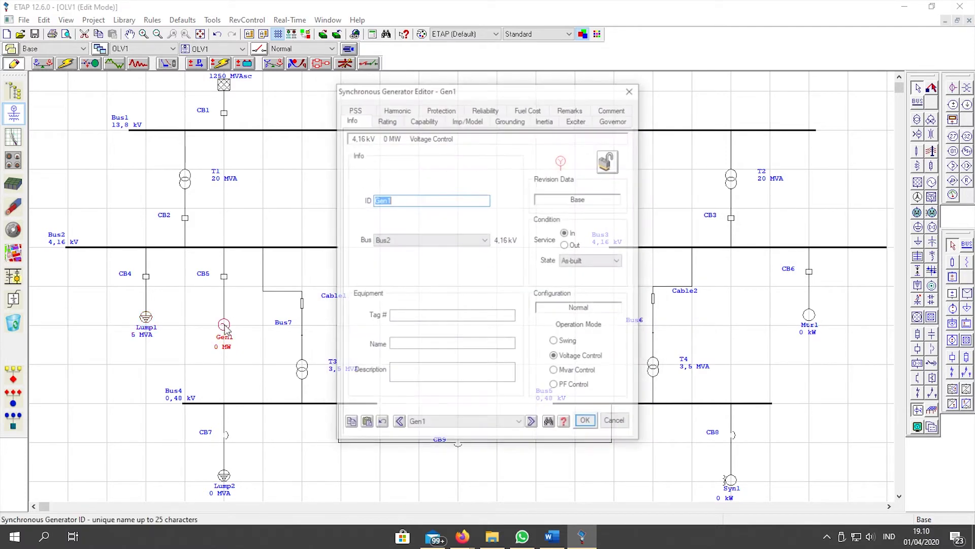
pyautogui.click(385, 122)
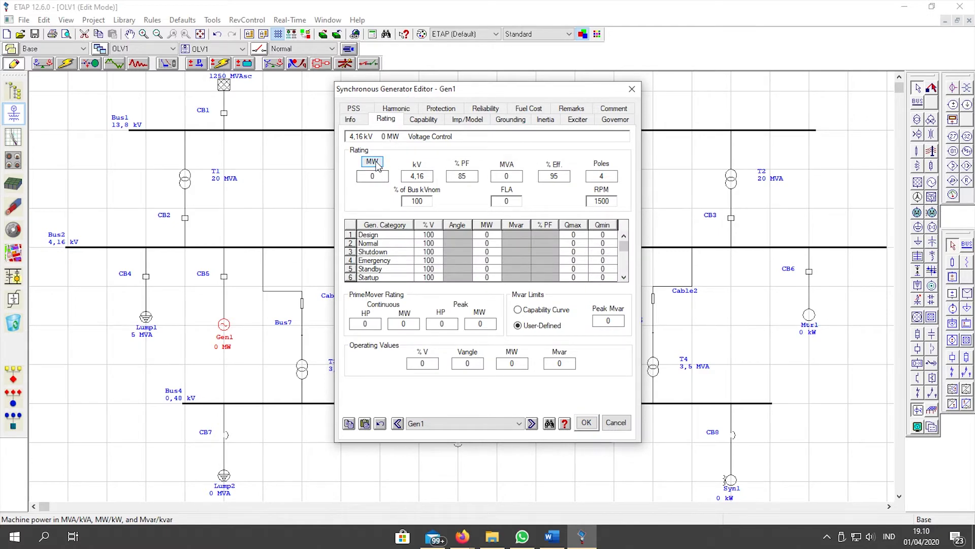
pyautogui.doubleClick(373, 176)
pyautogui.write('5')
pyautogui.press('Tab')
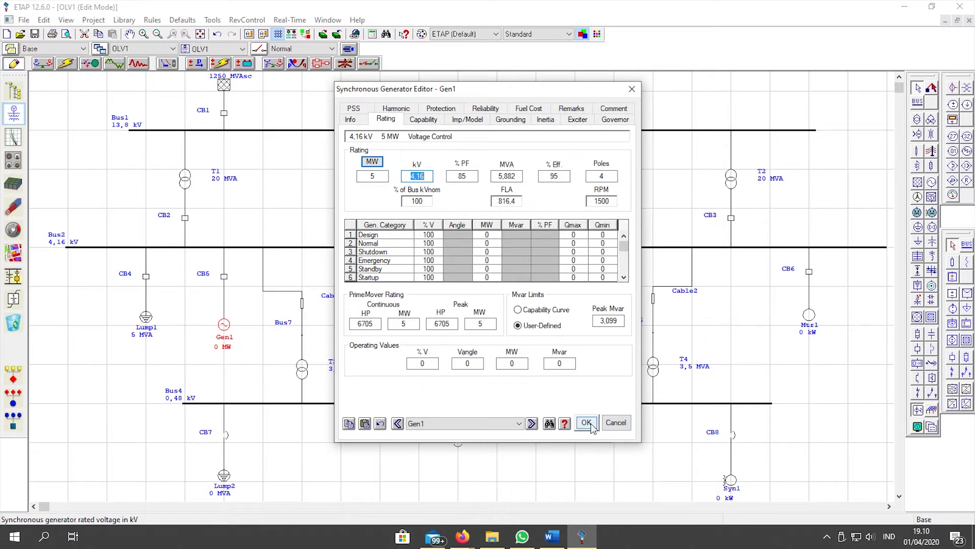
pyautogui.click(468, 120)
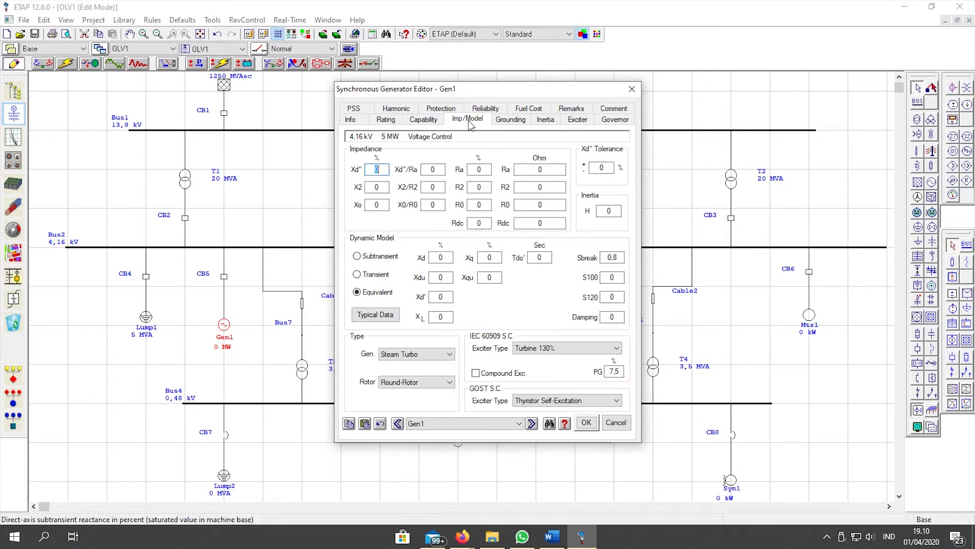
pyautogui.click(384, 317)
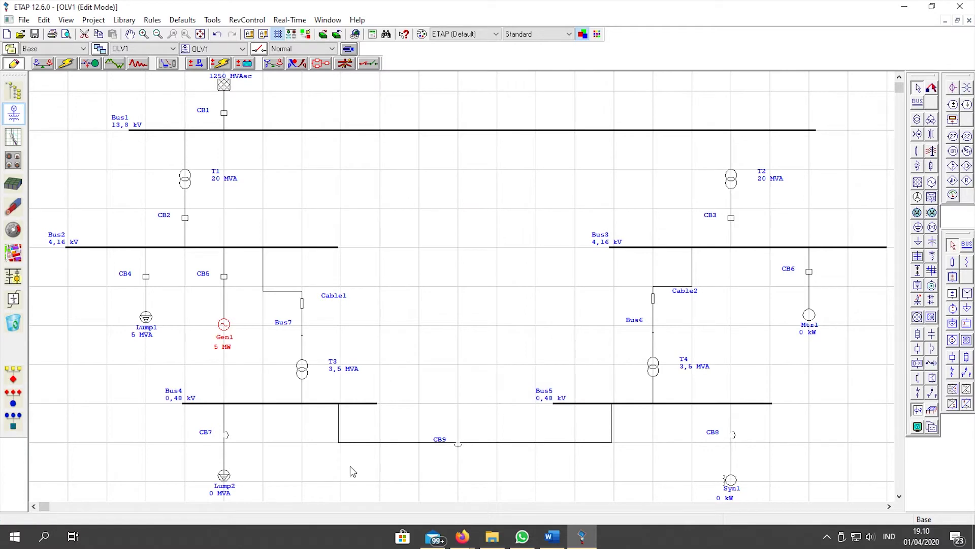
# Set the nameplate rating of lumped load Lump2 on Bus4 to 2 MVA
pyautogui.click(226, 476)
pyautogui.doubleClick(228, 476)
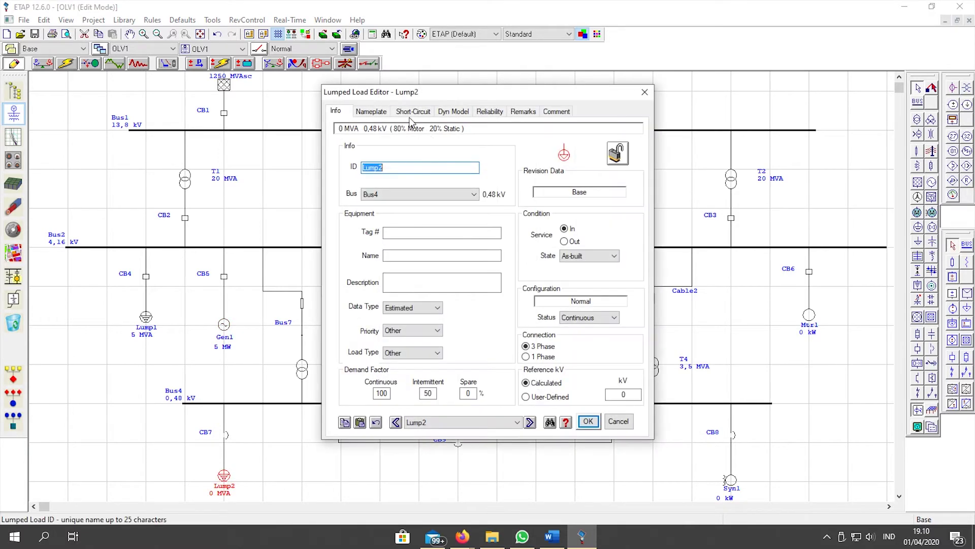
pyautogui.click(371, 110)
pyautogui.click(363, 219)
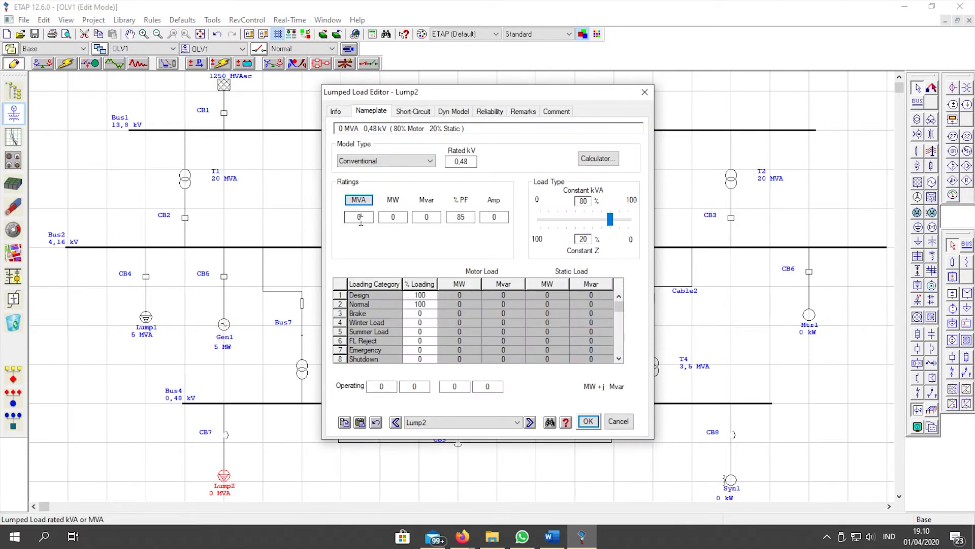
pyautogui.write('2')
pyautogui.press('Tab')
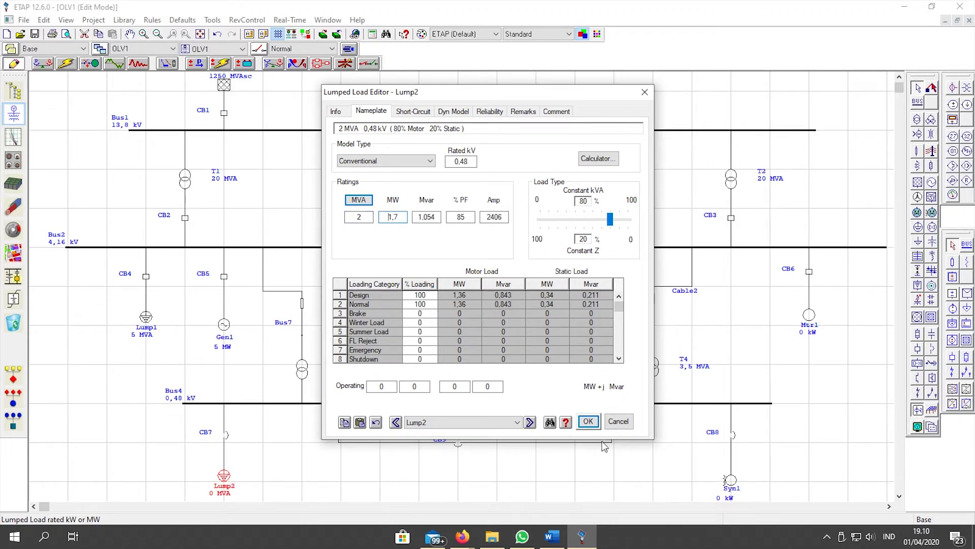
pyautogui.click(588, 421)
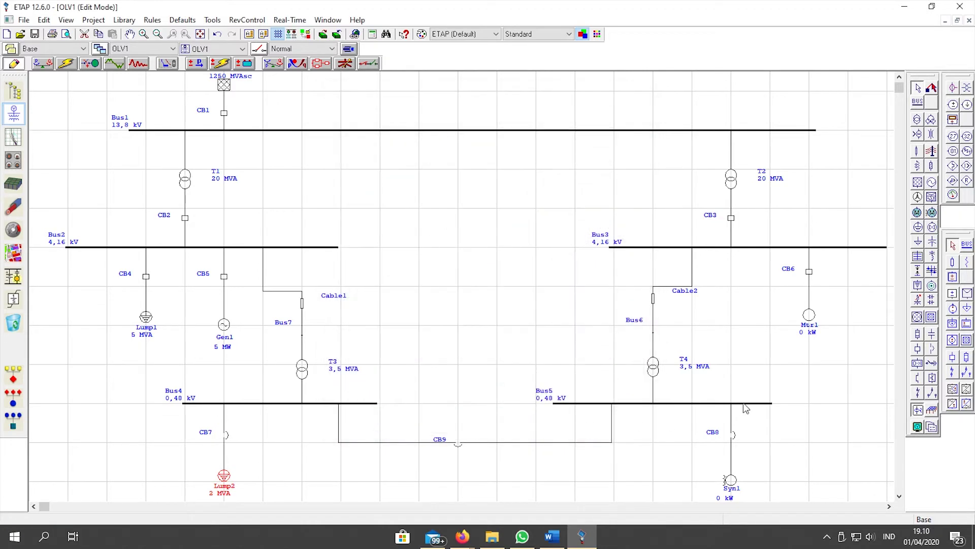
# Switch induction motor Mtr1's nameplate rating to horsepower and set it to 500 HP
pyautogui.doubleClick(813, 322)
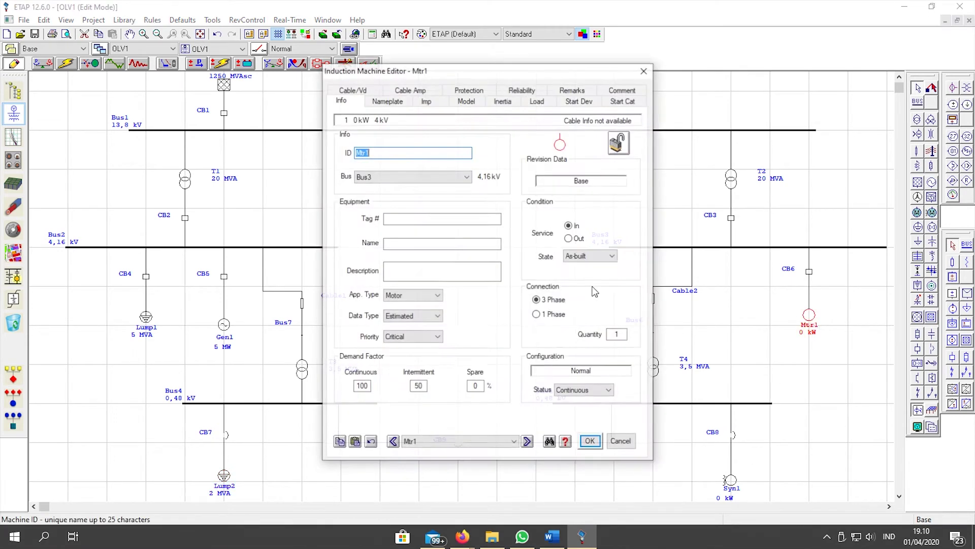
pyautogui.click(383, 102)
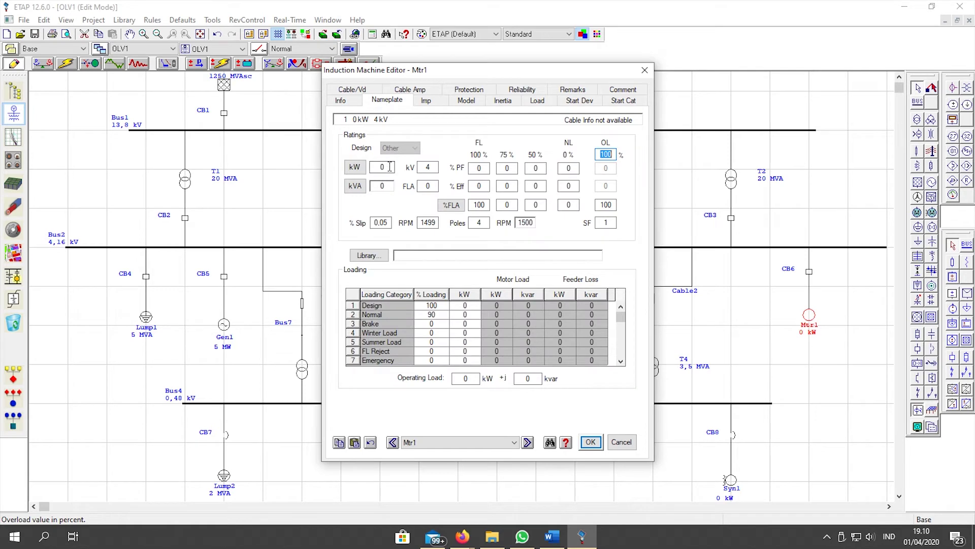
pyautogui.click(355, 170)
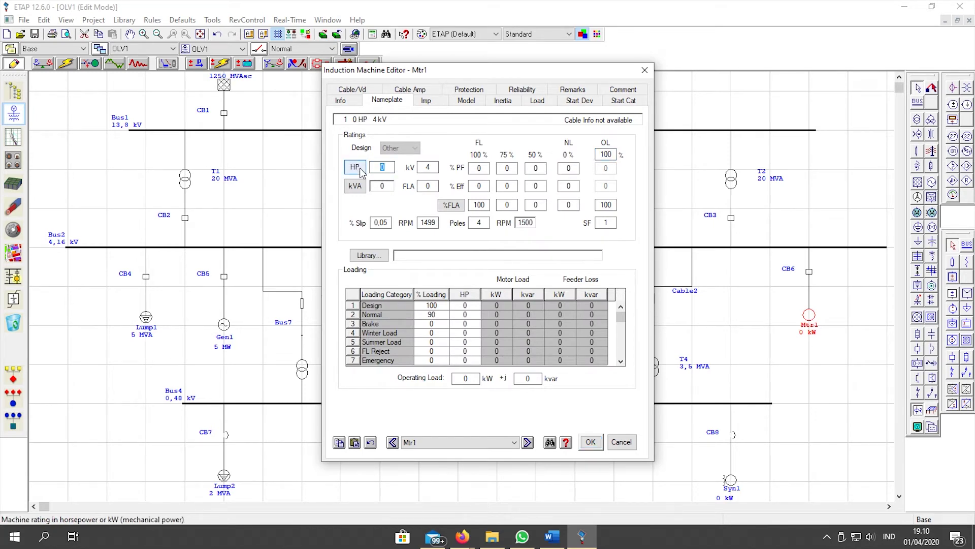
pyautogui.write('500')
pyautogui.press('Tab')
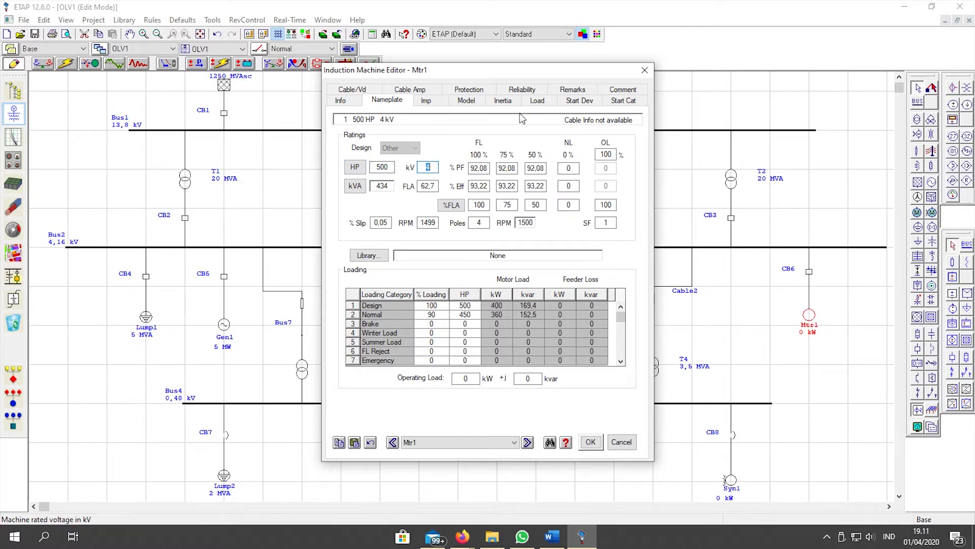
# Set Mtr1's full-load acceleration time for static starting to 1 and accept the motor data
pyautogui.click(537, 102)
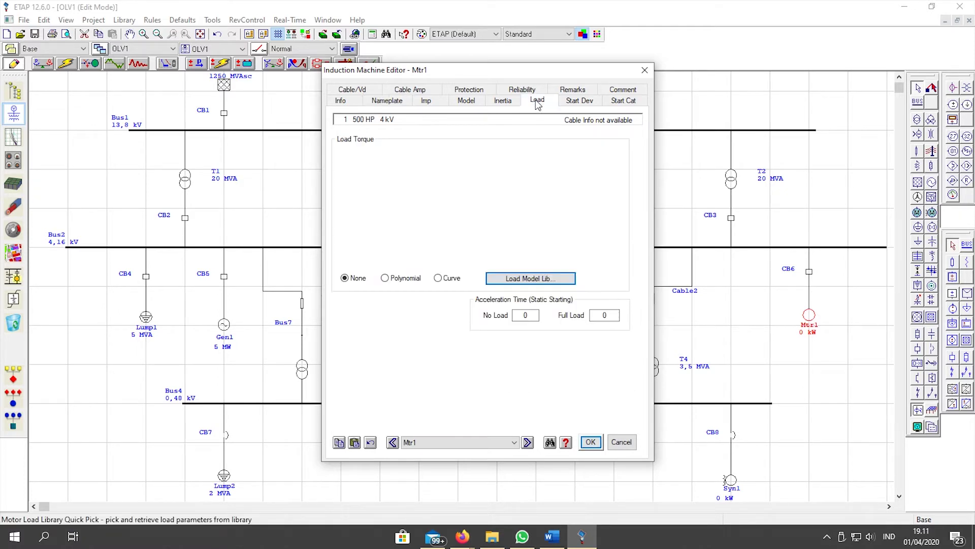
pyautogui.doubleClick(610, 315)
pyautogui.write('3')
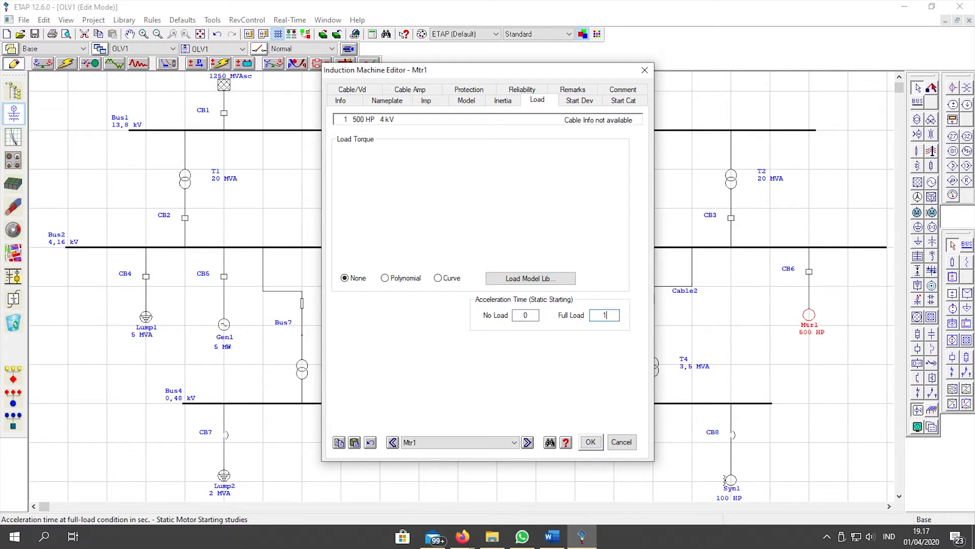
pyautogui.click(591, 441)
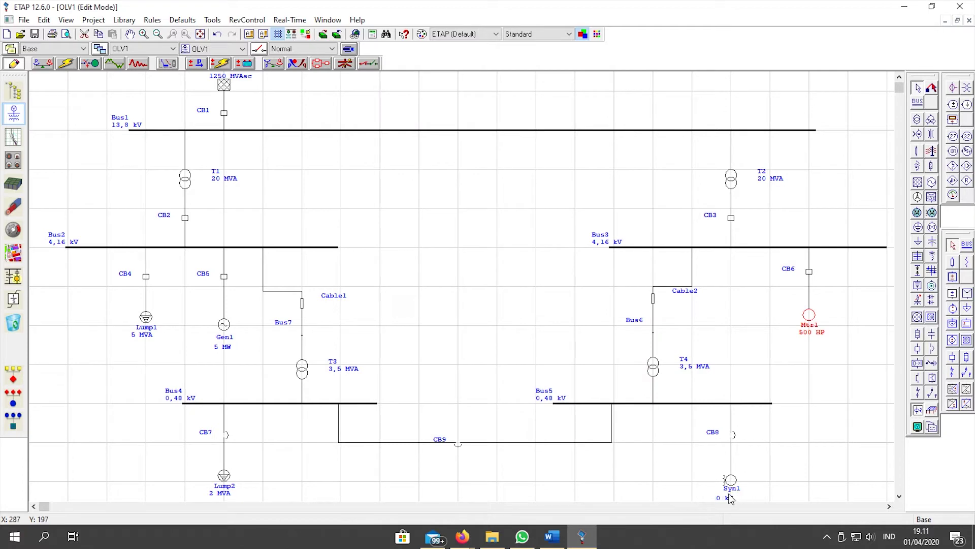
# Rate synchronous motor Syn1 on Bus5 at 100 HP and apply the NEC typical nameplate data
pyautogui.doubleClick(730, 483)
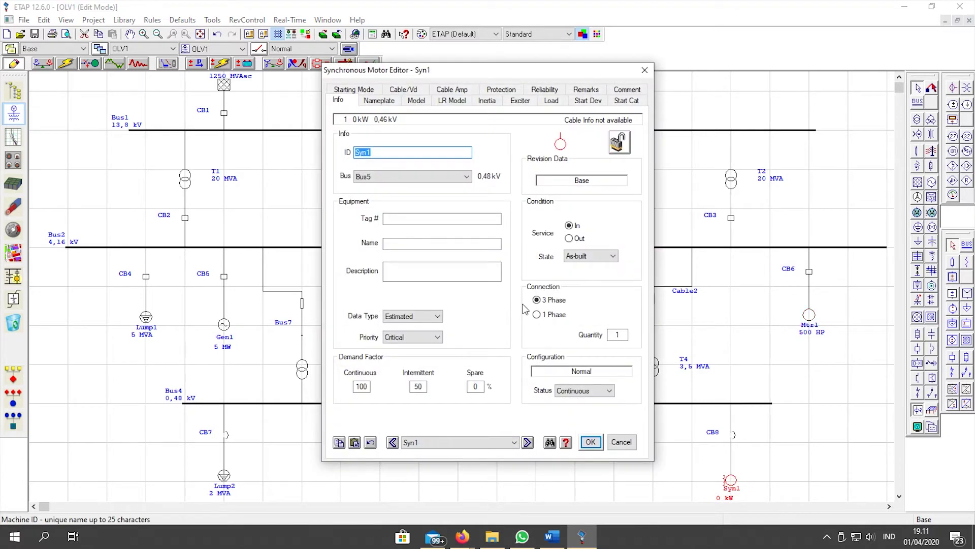
pyautogui.click(385, 102)
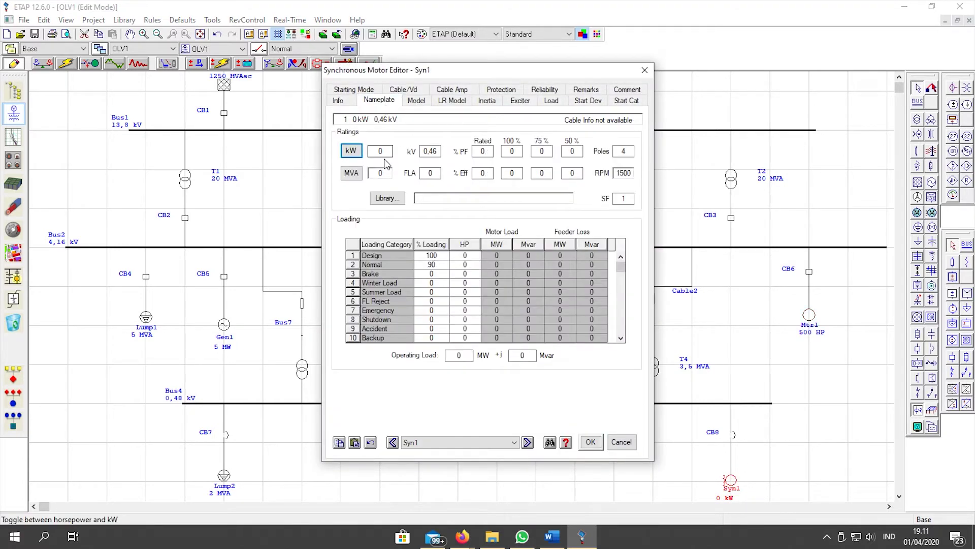
pyautogui.click(353, 152)
pyautogui.click(354, 154)
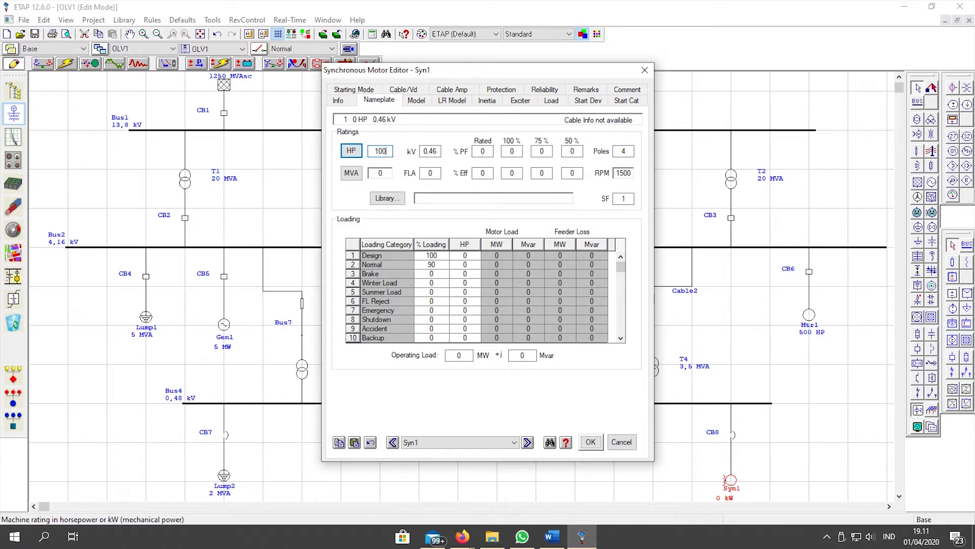
pyautogui.click(351, 151)
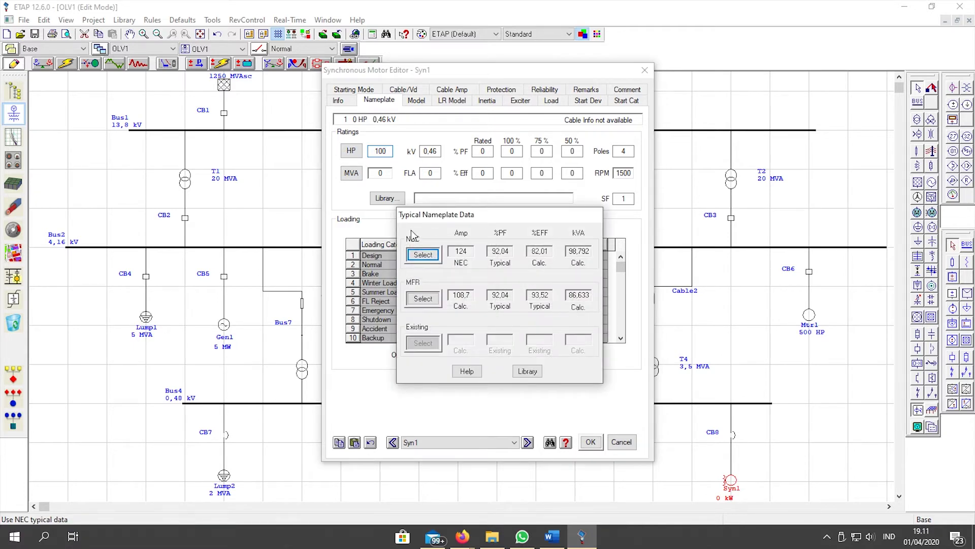
pyautogui.click(420, 256)
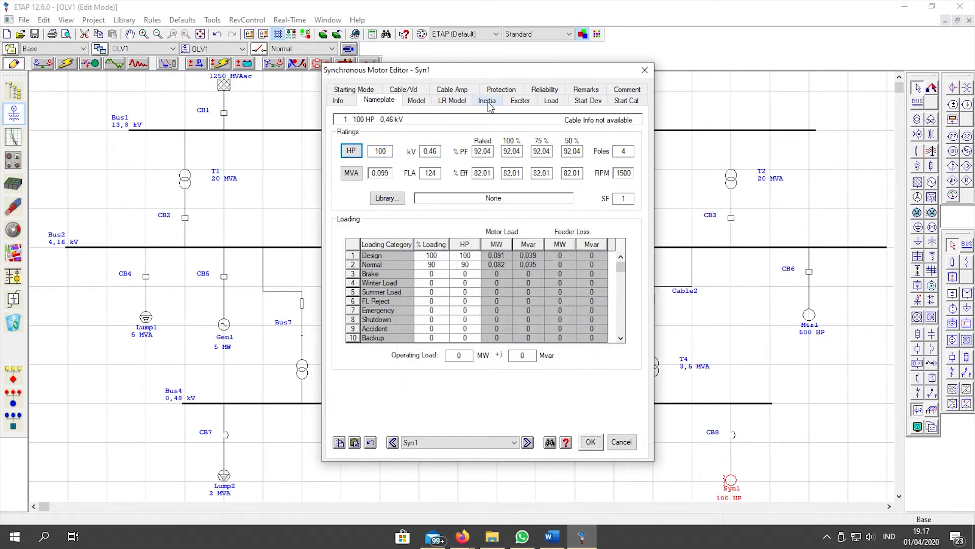
# Set Syn1's full-load acceleration time for static starting to 1 and accept the motor data
pyautogui.click(551, 100)
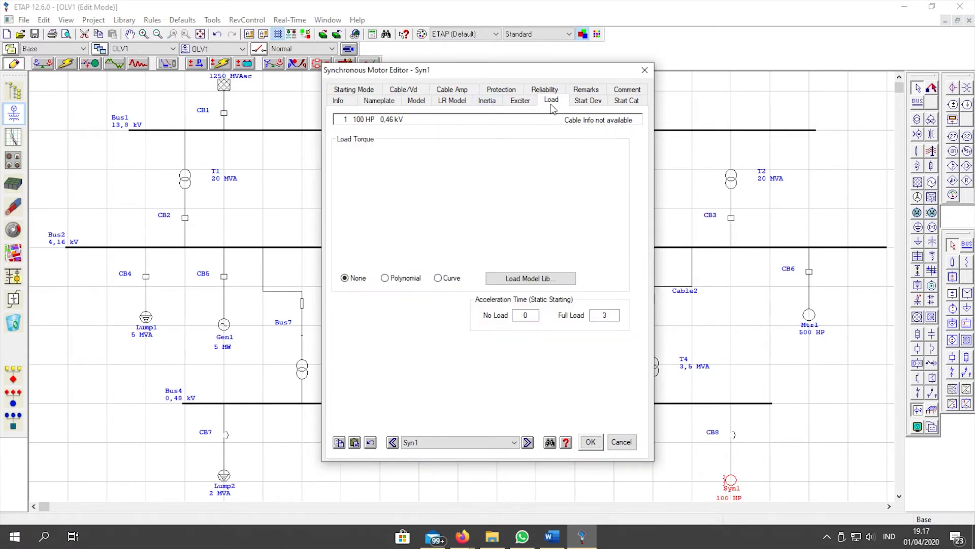
pyautogui.doubleClick(605, 315)
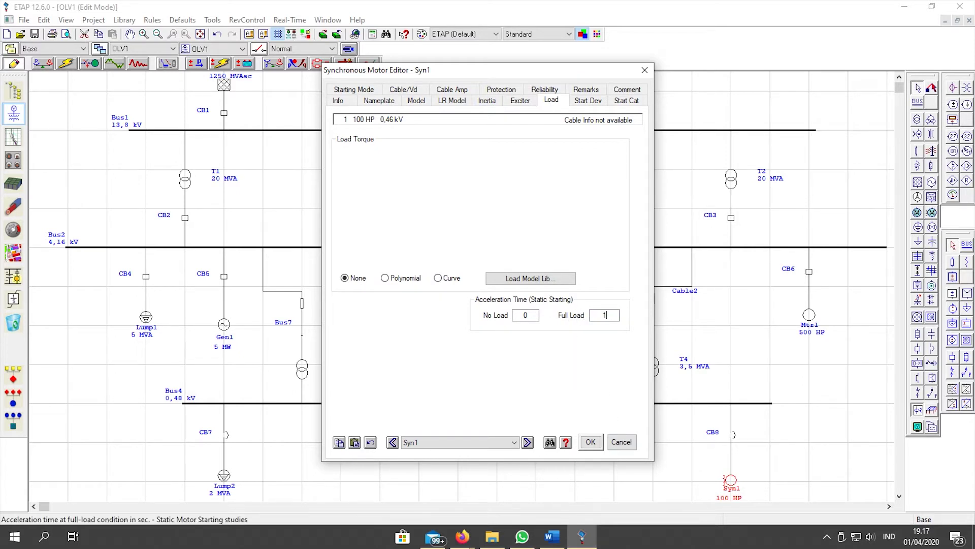
pyautogui.write('1')
pyautogui.click(591, 441)
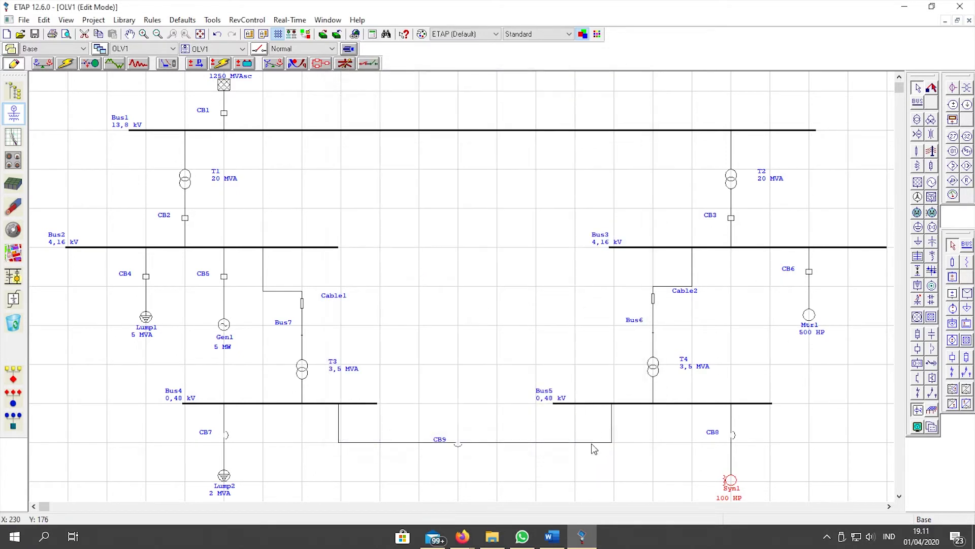
# Assign the IEC Siemens 15-3AF-63 breaker rated 15 kV and 4000 A from the library to circuit breaker CB1
pyautogui.doubleClick(223, 122)
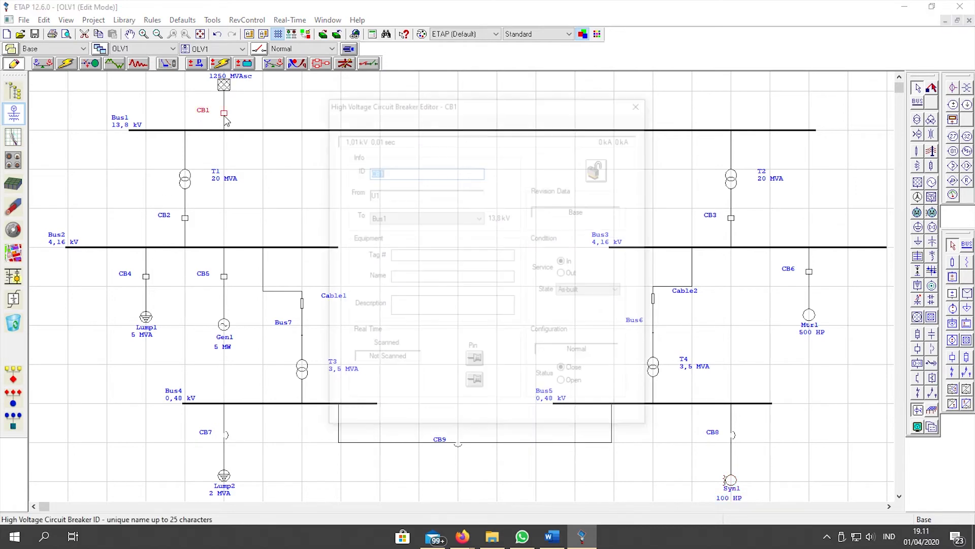
pyautogui.click(368, 121)
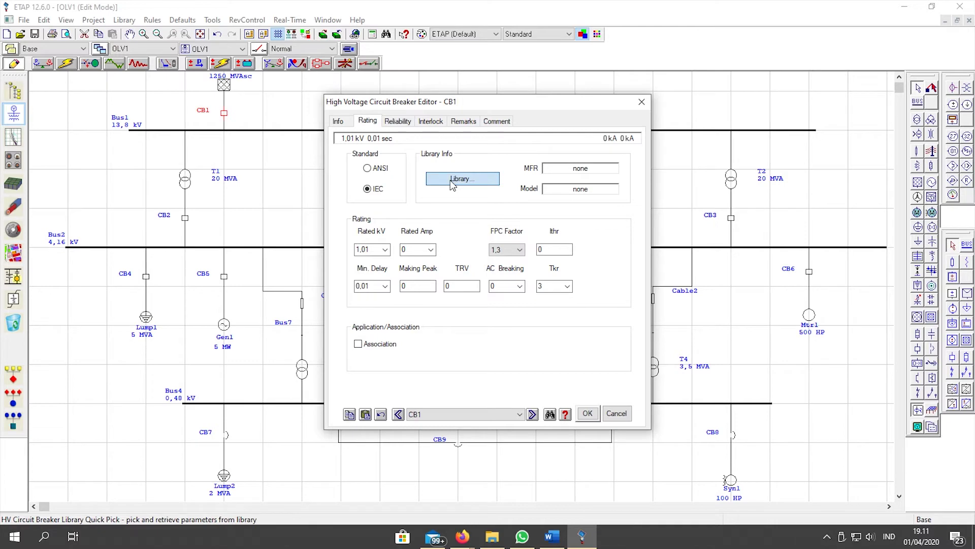
pyautogui.click(452, 180)
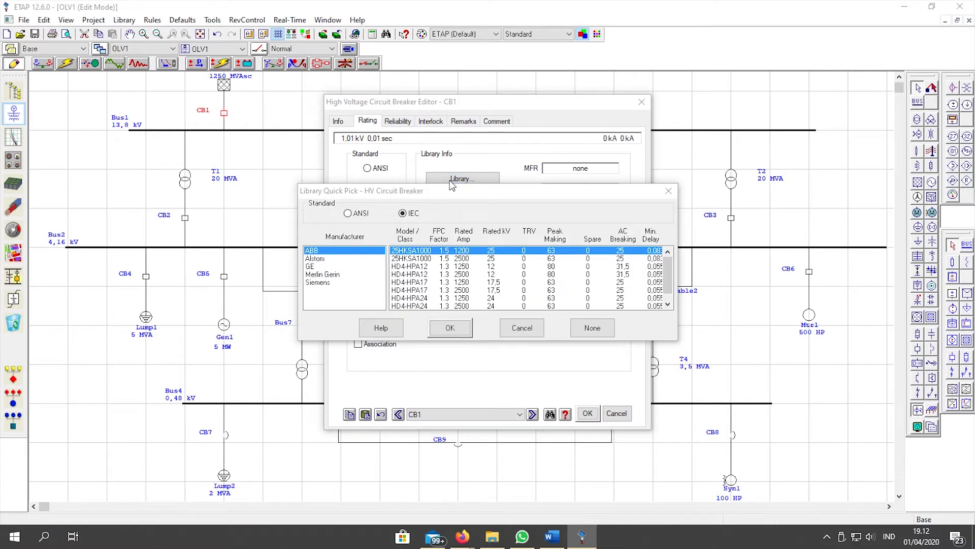
pyautogui.click(320, 282)
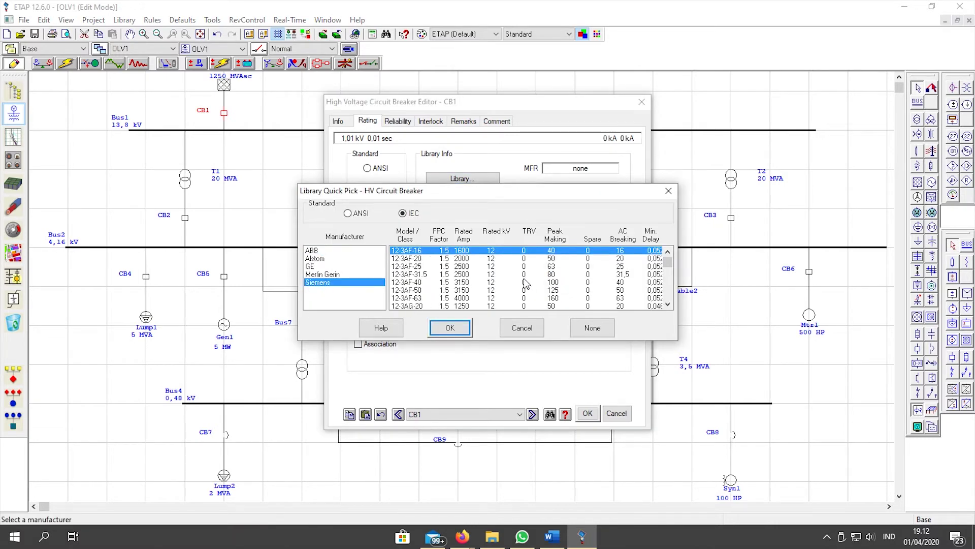
pyautogui.scroll(-7, 526, 283)
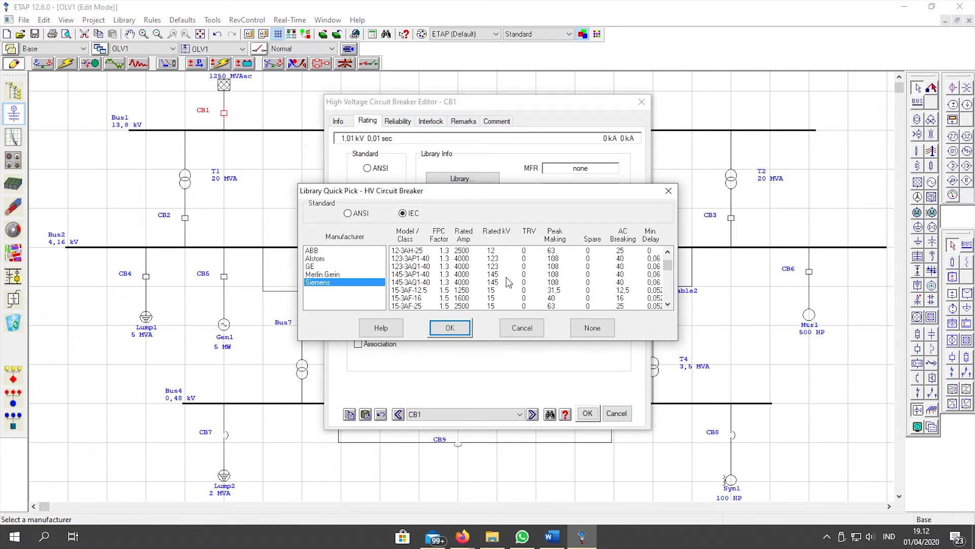
pyautogui.scroll(-3, 503, 283)
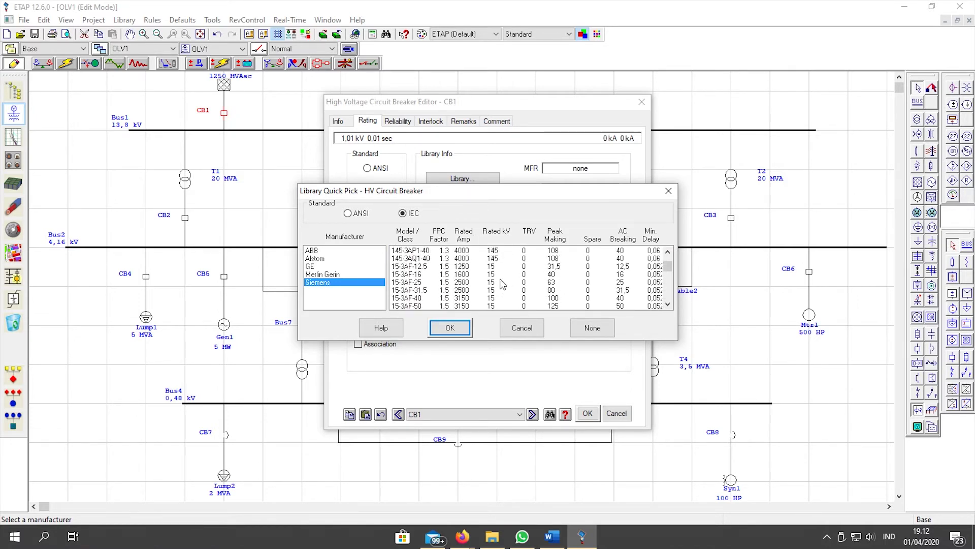
pyautogui.scroll(-3, 495, 274)
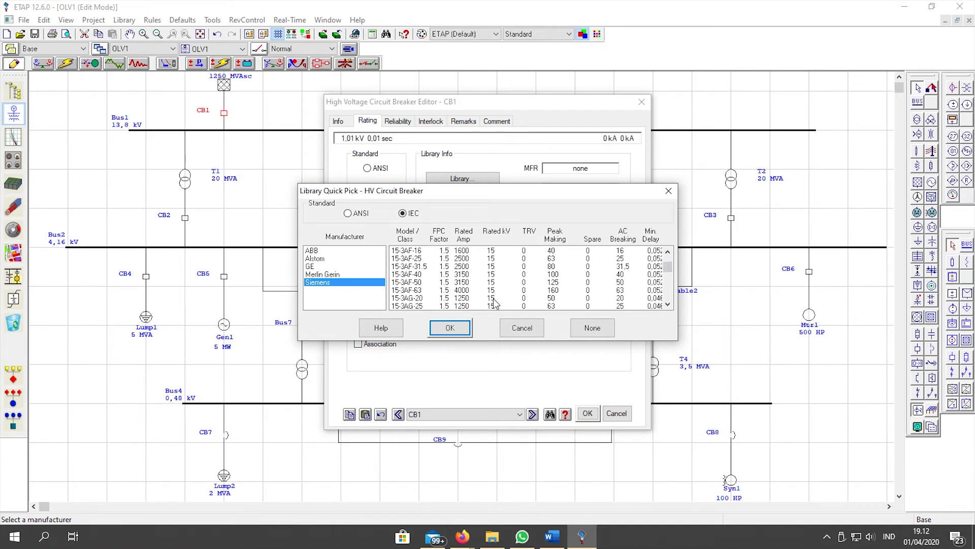
pyautogui.click(465, 291)
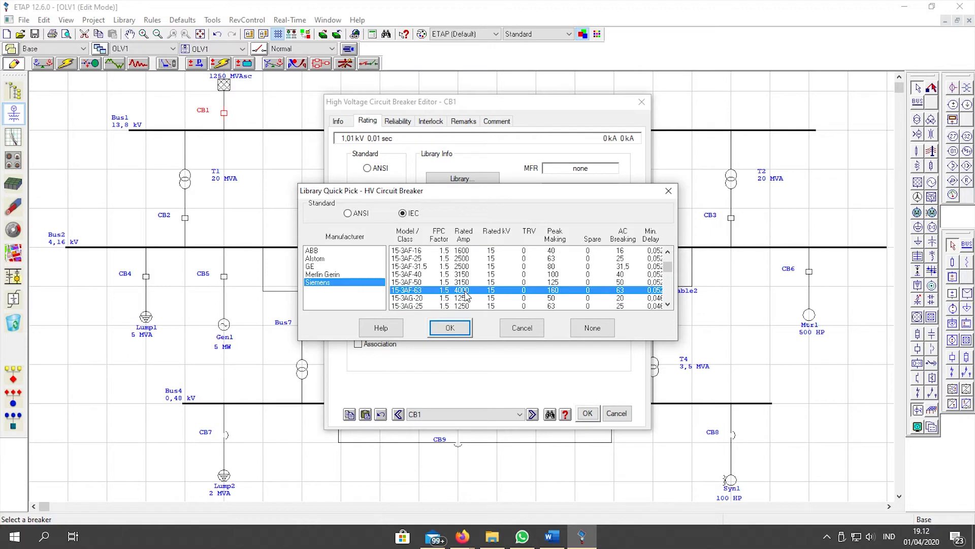
pyautogui.click(450, 328)
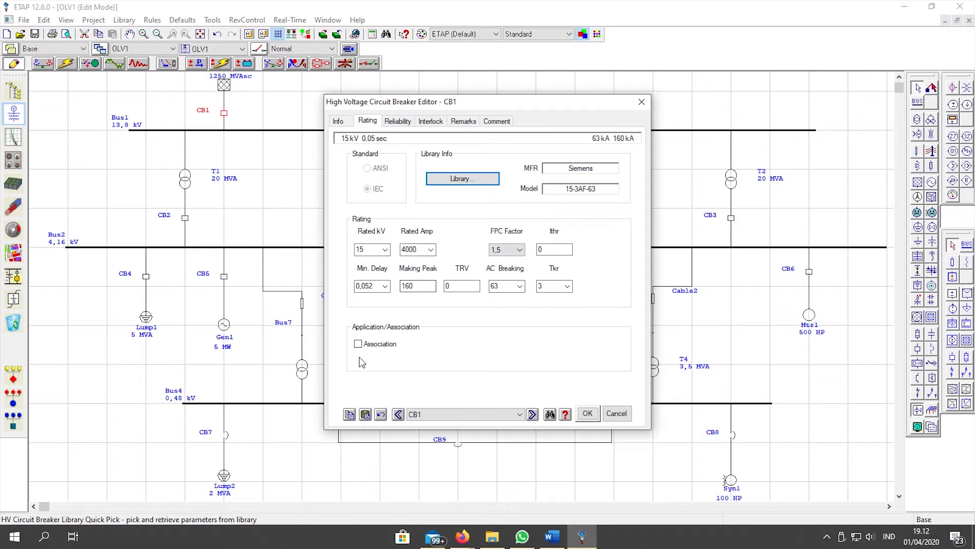
# Copy CB1's breaker data to the default element and move its editor clear of the diagram's Bus2 side
pyautogui.click(350, 415)
pyautogui.click(555, 292)
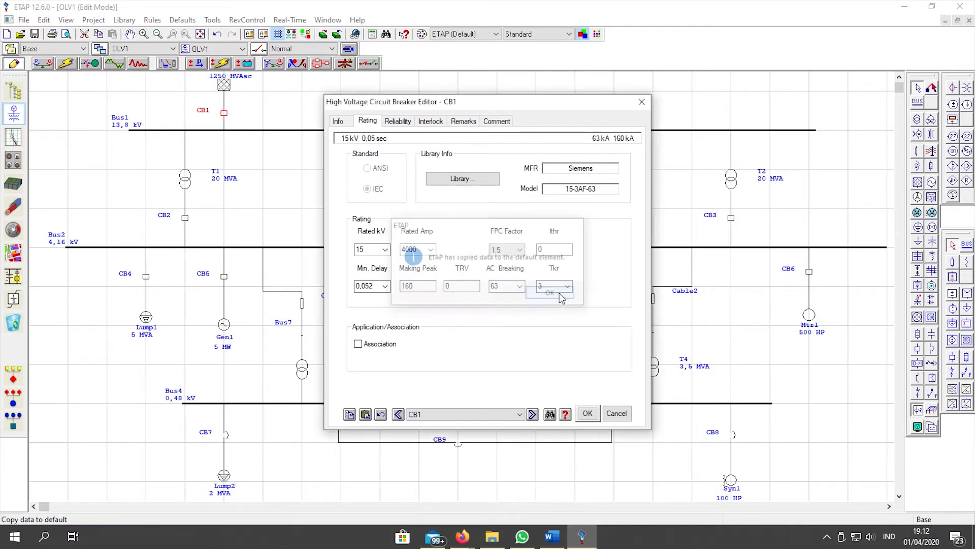
pyautogui.moveTo(418, 100); pyautogui.dragTo(563, 77)
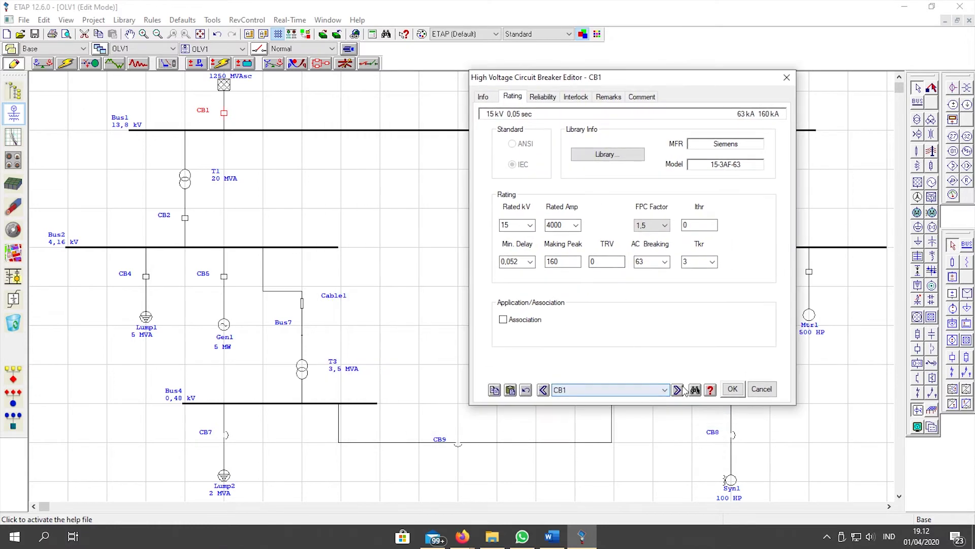
# Apply the default 15 kV, 4000 A Siemens 15-3AF-63 breaker data to CB2 and CB3
pyautogui.click(678, 390)
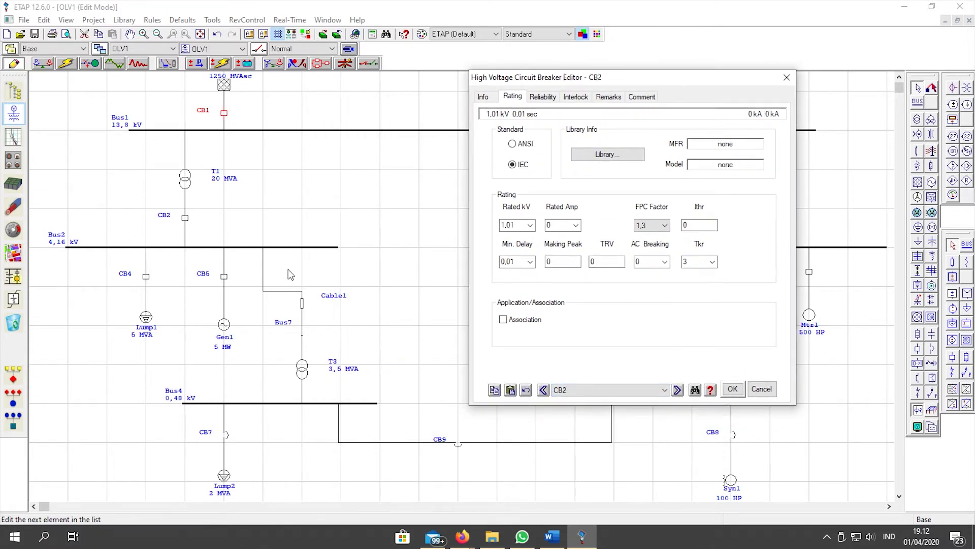
pyautogui.click(511, 390)
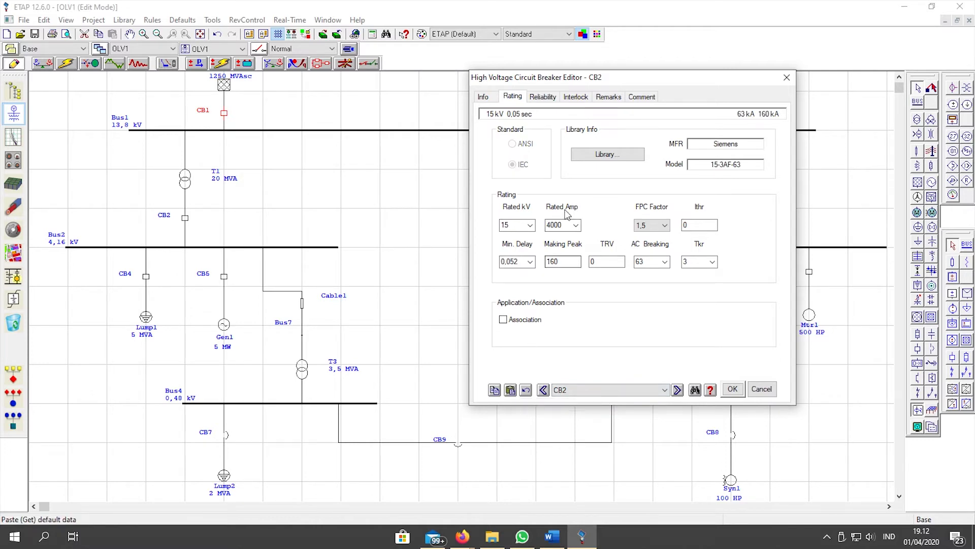
pyautogui.moveTo(609, 87); pyautogui.dragTo(400, 126)
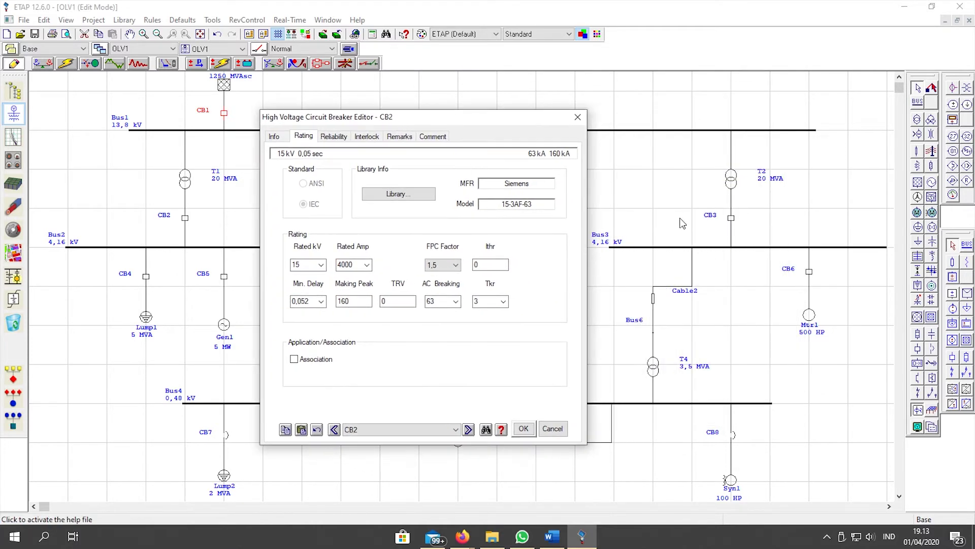
pyautogui.click(469, 429)
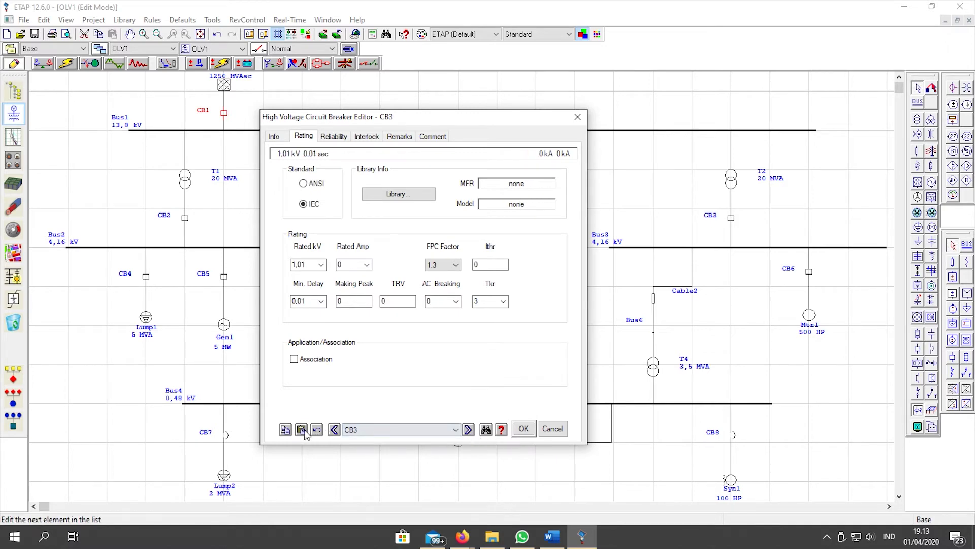
pyautogui.click(302, 431)
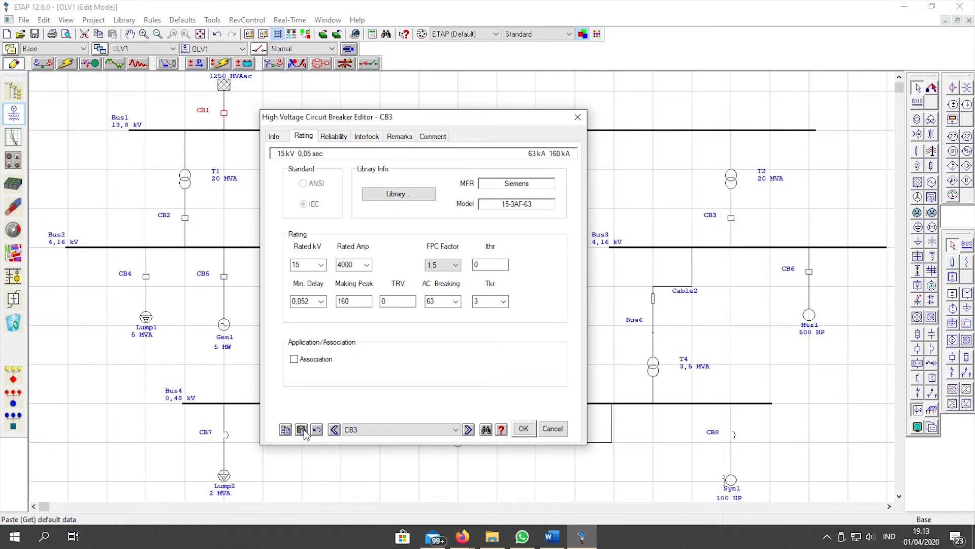
pyautogui.moveTo(341, 125); pyautogui.dragTo(501, 109)
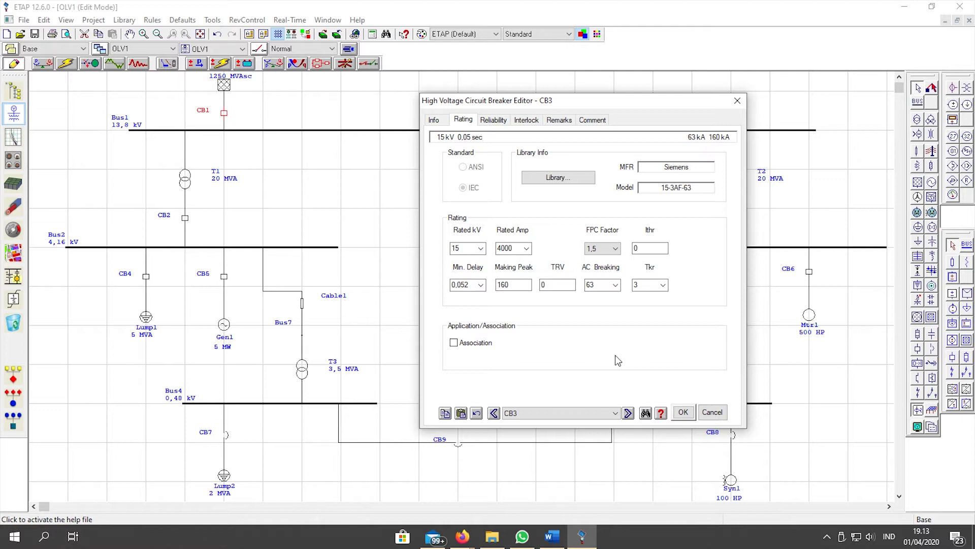
# Apply the default breaker data to CB4, set its rated voltage to 8,25 kV, and copy its data to the default element
pyautogui.click(629, 413)
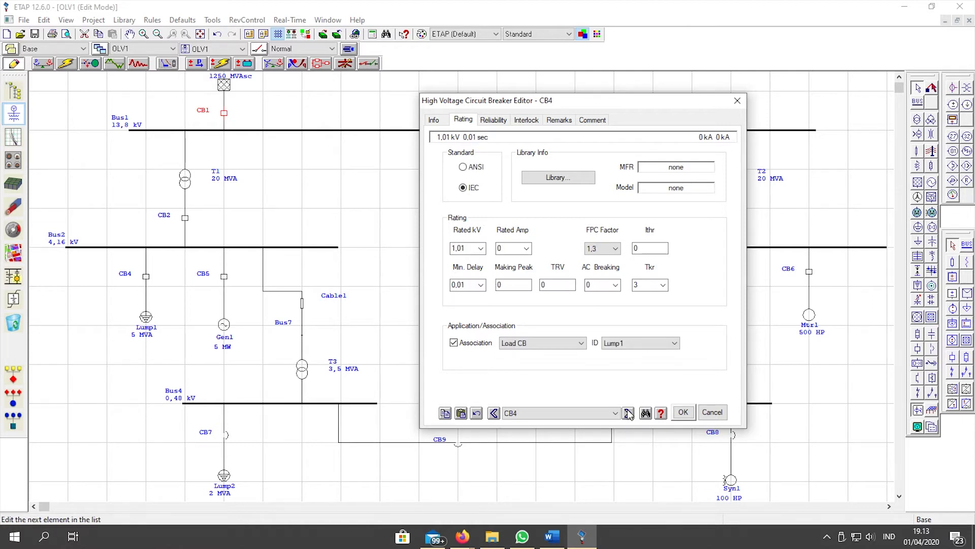
pyautogui.click(460, 413)
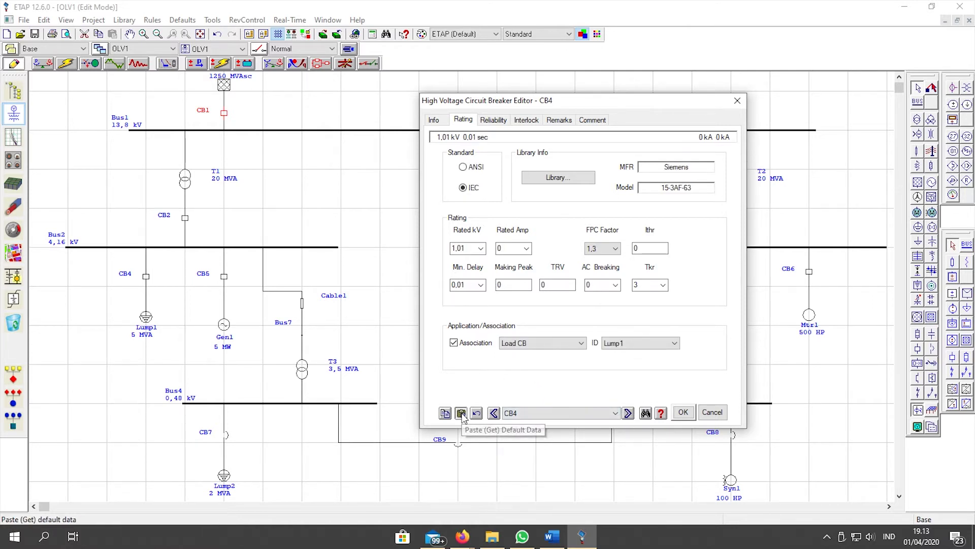
pyautogui.click(481, 251)
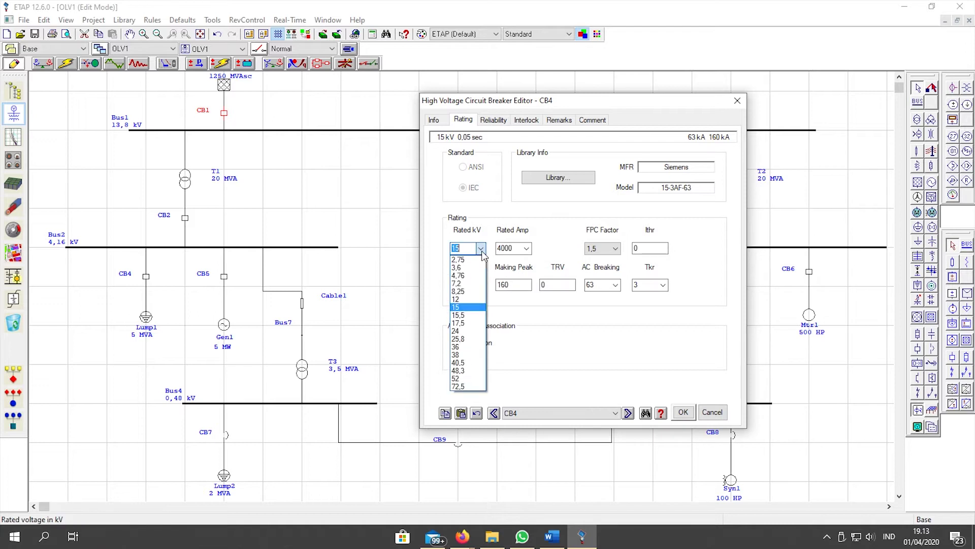
pyautogui.click(463, 293)
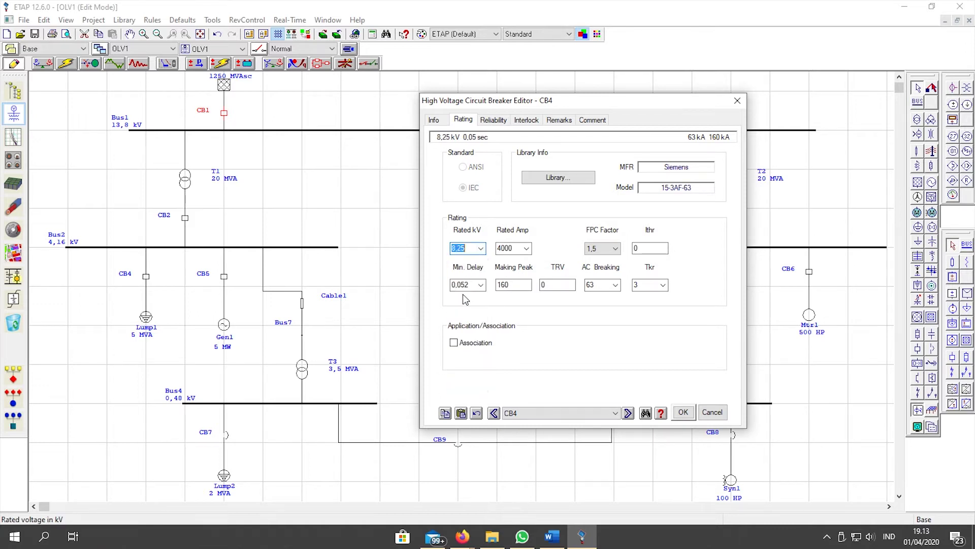
pyautogui.click(445, 413)
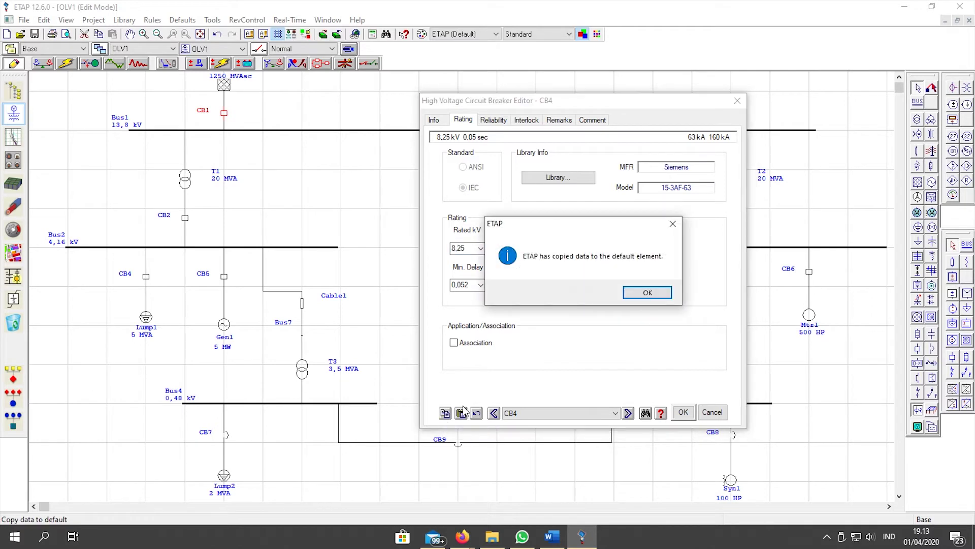
pyautogui.click(647, 293)
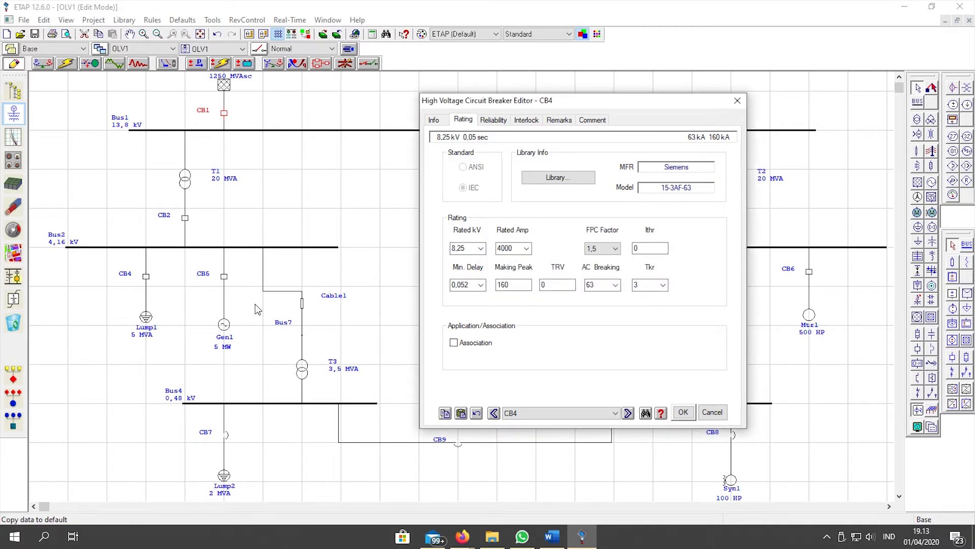
# Apply the default 8,25 kV breaker data to CB5 and CB6 and accept the breaker edits
pyautogui.click(630, 413)
pyautogui.click(462, 413)
pyautogui.moveTo(528, 104); pyautogui.dragTo(396, 126)
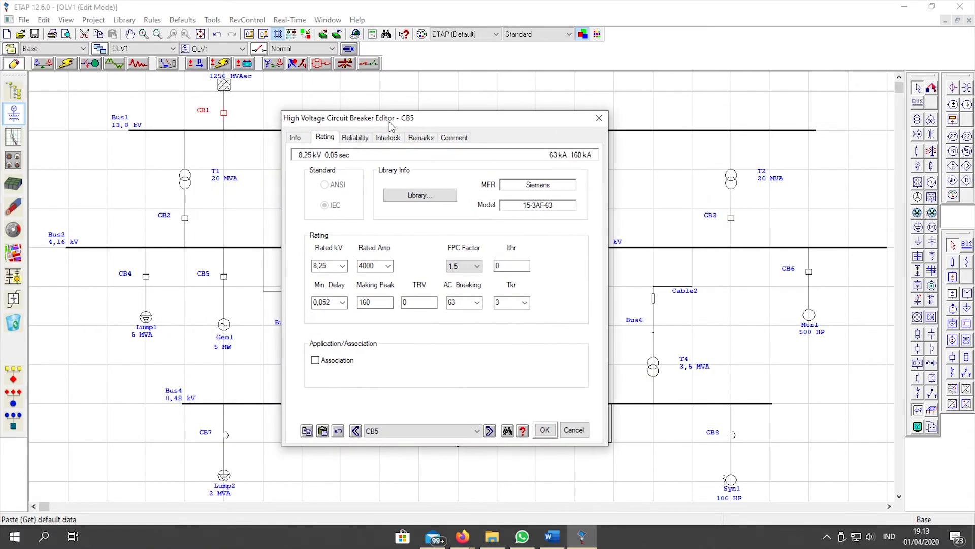
pyautogui.click(495, 430)
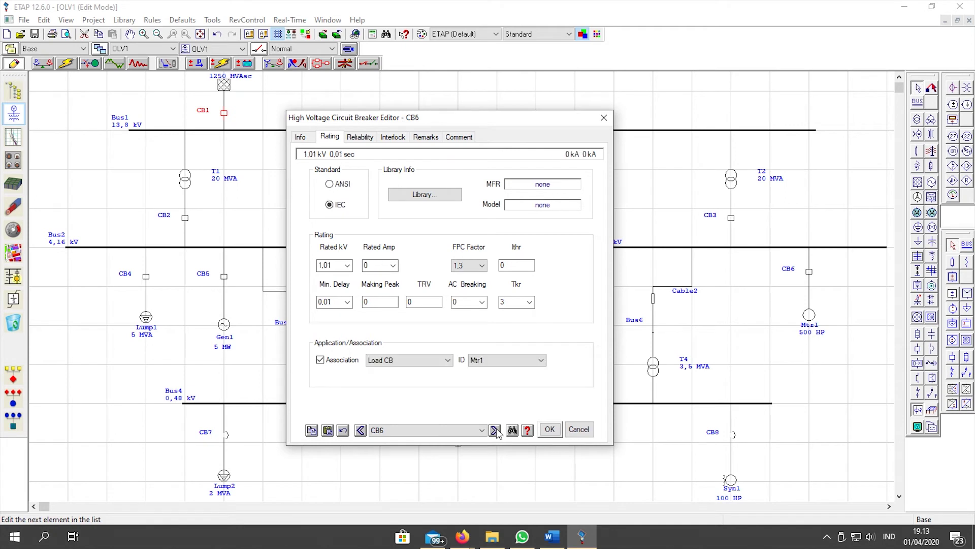
pyautogui.click(328, 429)
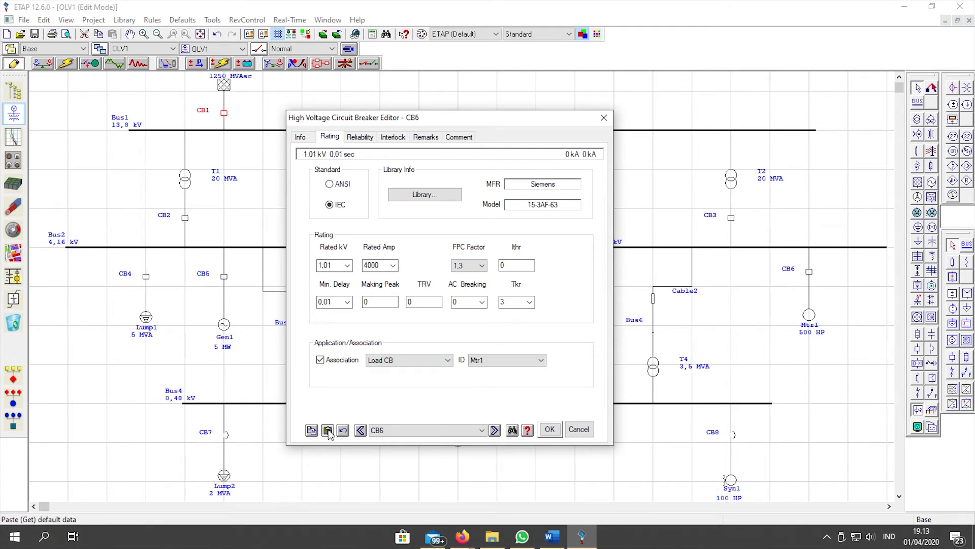
pyautogui.click(549, 430)
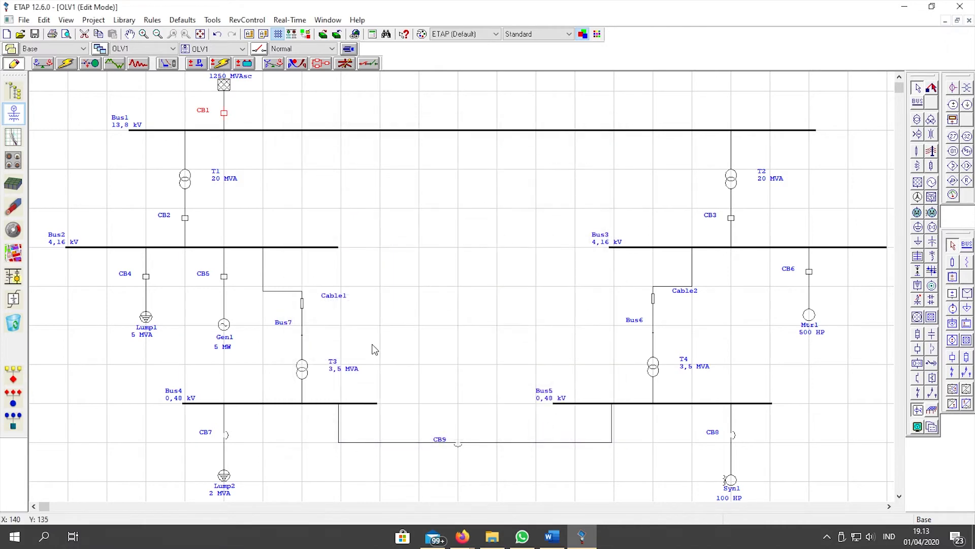
# Open the cable library for Cable1 and filter the cable list to Metric units
pyautogui.doubleClick(302, 307)
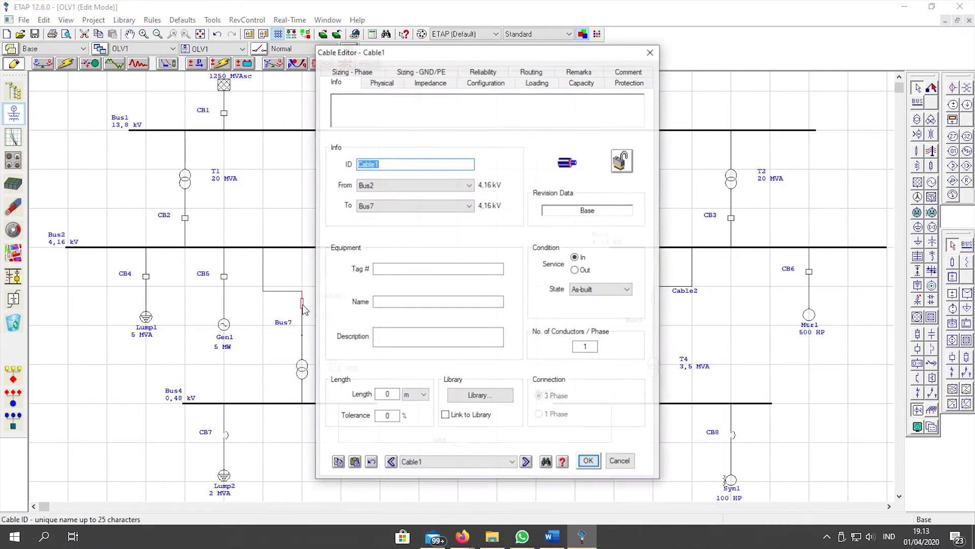
pyautogui.click(480, 396)
pyautogui.click(321, 108)
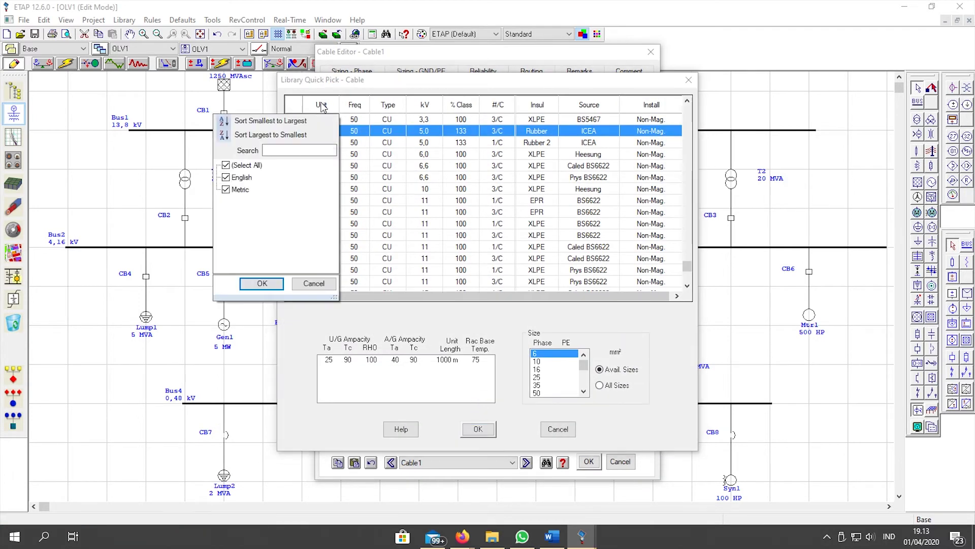
pyautogui.click(226, 165)
pyautogui.click(239, 190)
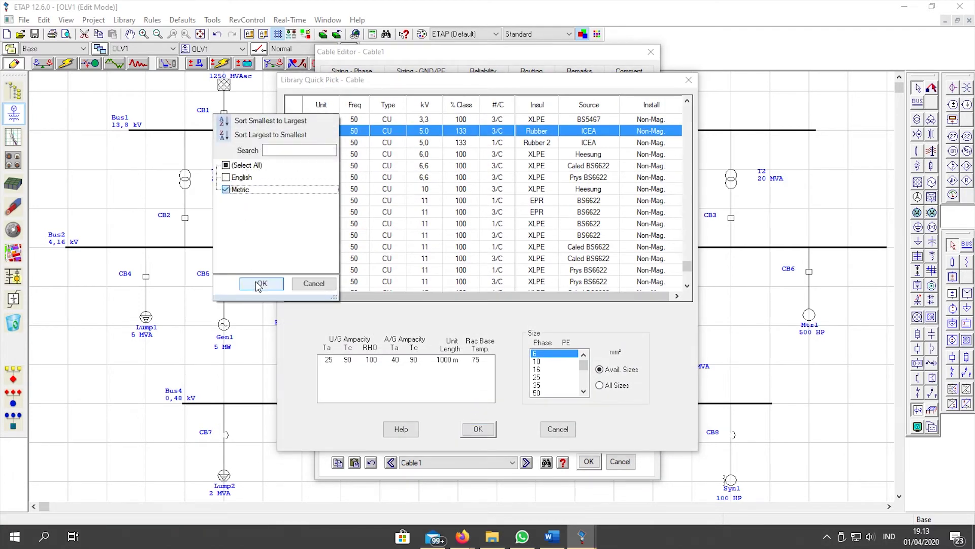
pyautogui.click(262, 283)
# Filter the Metric cable list to the ICEA source and three-conductor (3/C) cables
pyautogui.click(578, 109)
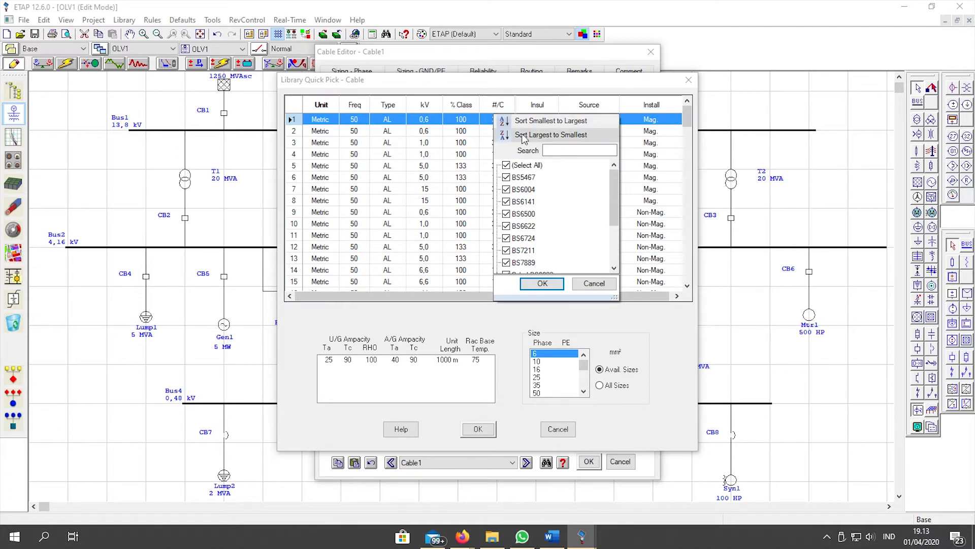
pyautogui.click(527, 165)
pyautogui.scroll(-3, 531, 187)
pyautogui.click(518, 225)
pyautogui.click(542, 283)
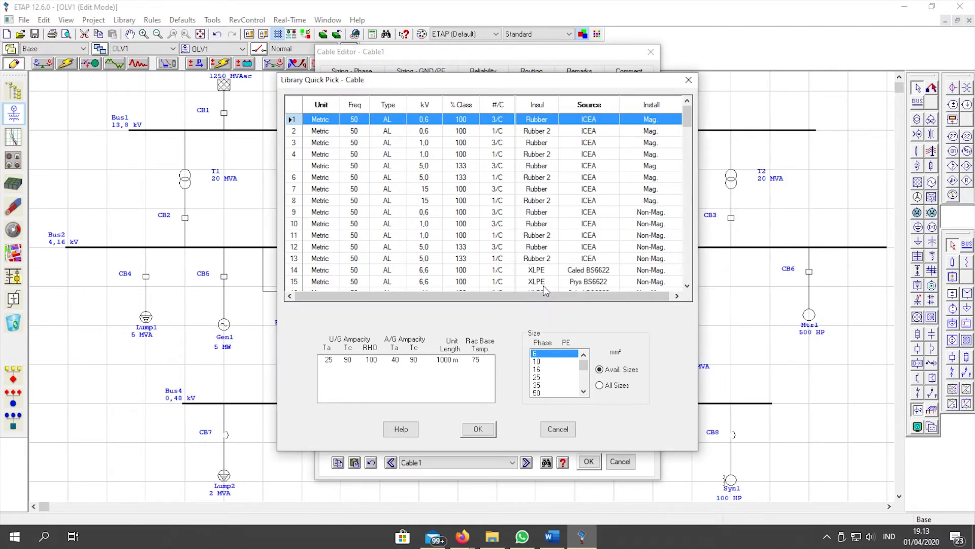
pyautogui.click(498, 109)
pyautogui.click(427, 165)
pyautogui.click(413, 189)
pyautogui.click(439, 283)
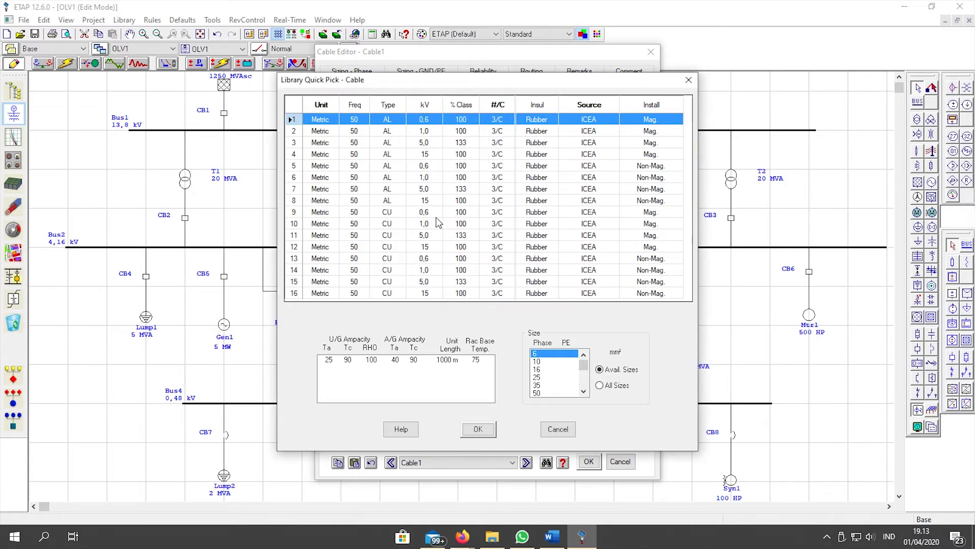
# Filter the cables to 5,0 kV and assign the copper, magnetic-installation ICEA cable in size 16 mm² to Cable1
pyautogui.click(426, 108)
pyautogui.click(352, 165)
pyautogui.click(337, 202)
pyautogui.click(366, 284)
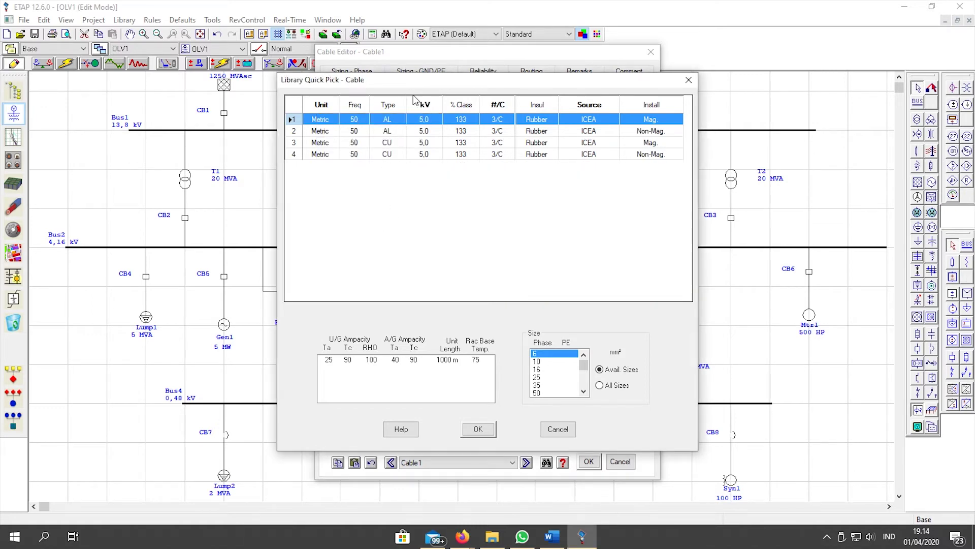
pyautogui.click(653, 142)
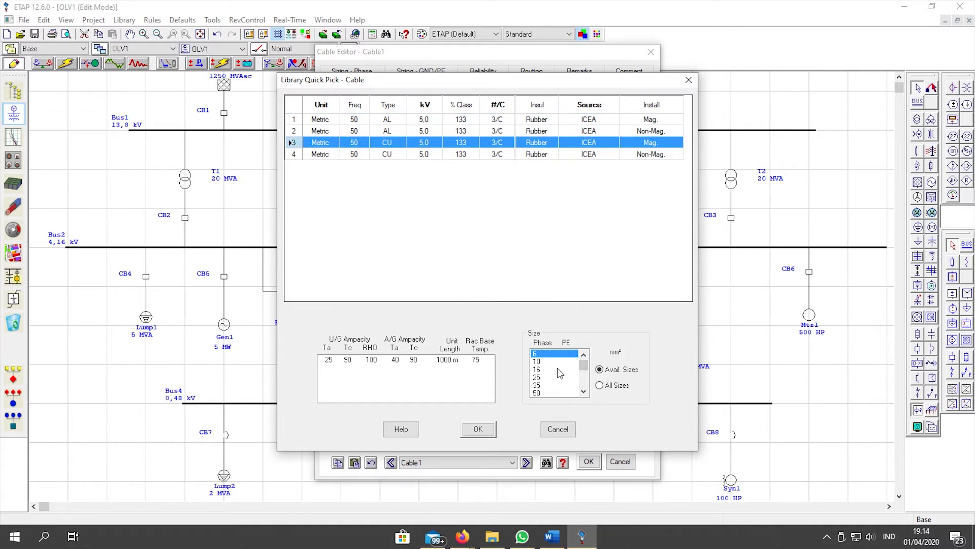
pyautogui.click(540, 369)
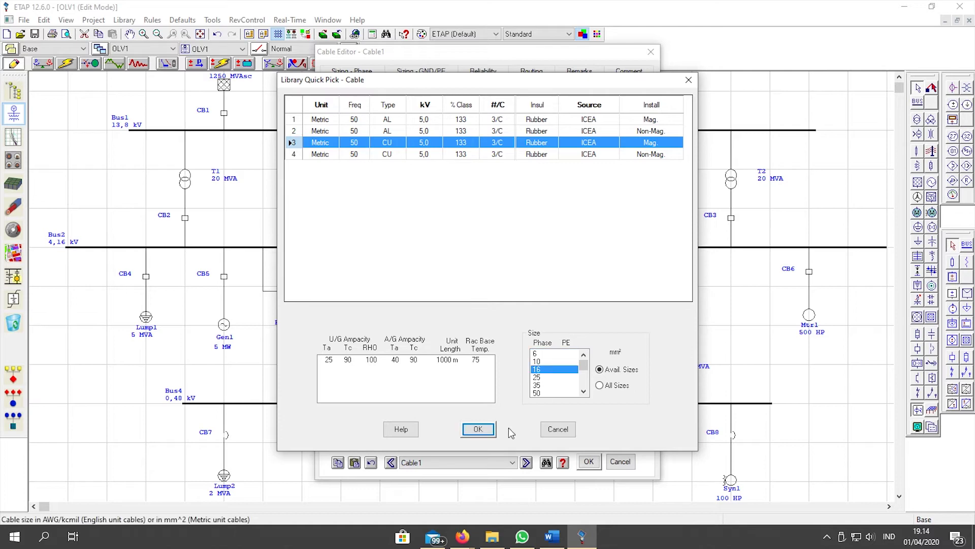
pyautogui.click(475, 430)
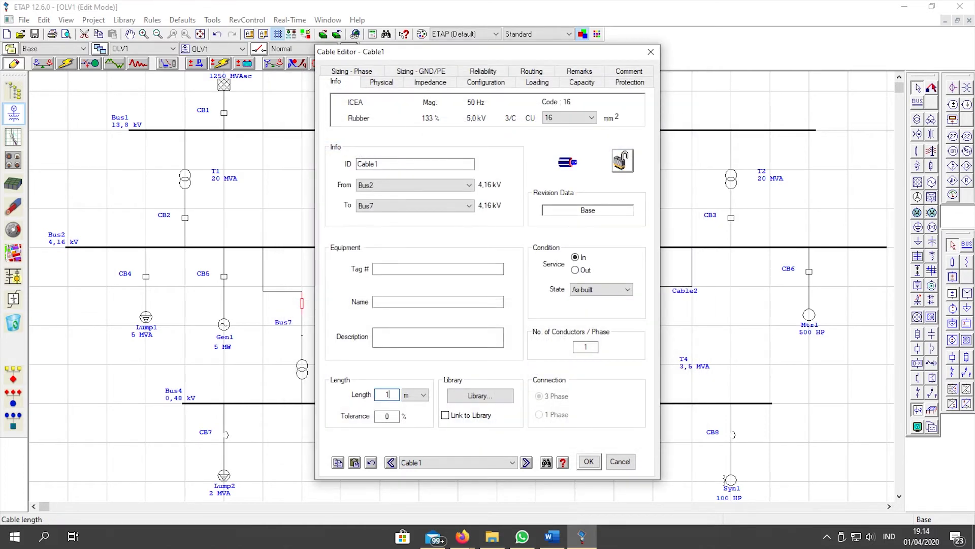
# Set Cable1's length to 170 m and transfer its data to Cable2 through the default element
pyautogui.click(338, 463)
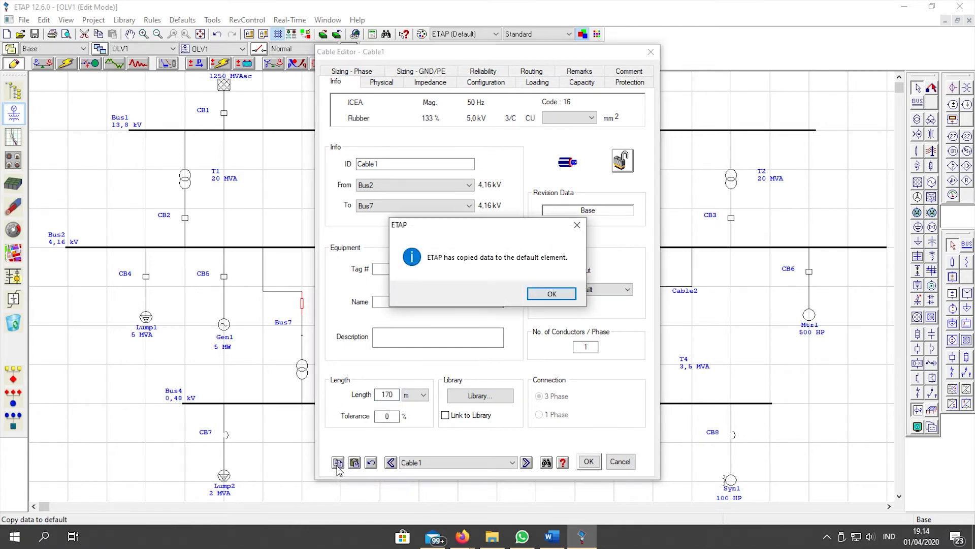
pyautogui.click(556, 294)
pyautogui.click(527, 462)
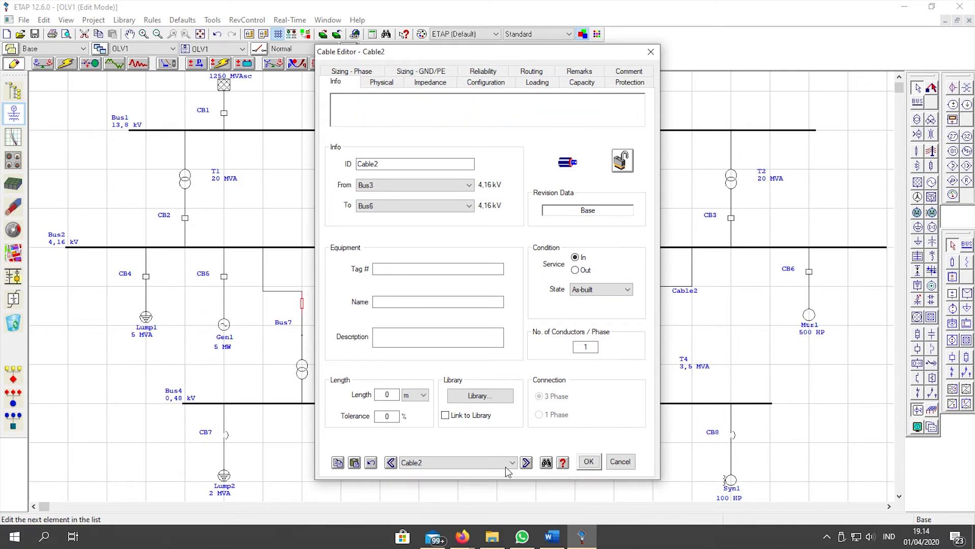
pyautogui.click(355, 463)
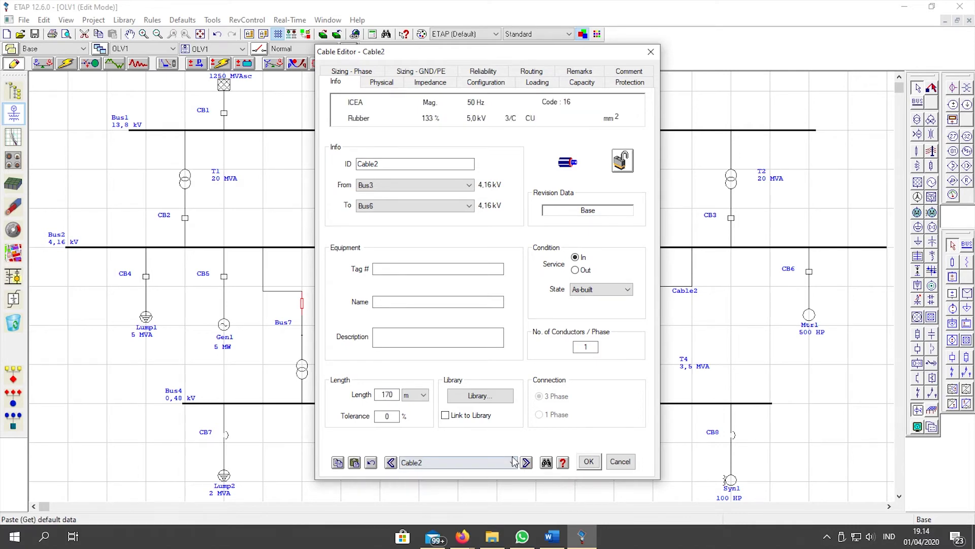
pyautogui.click(589, 463)
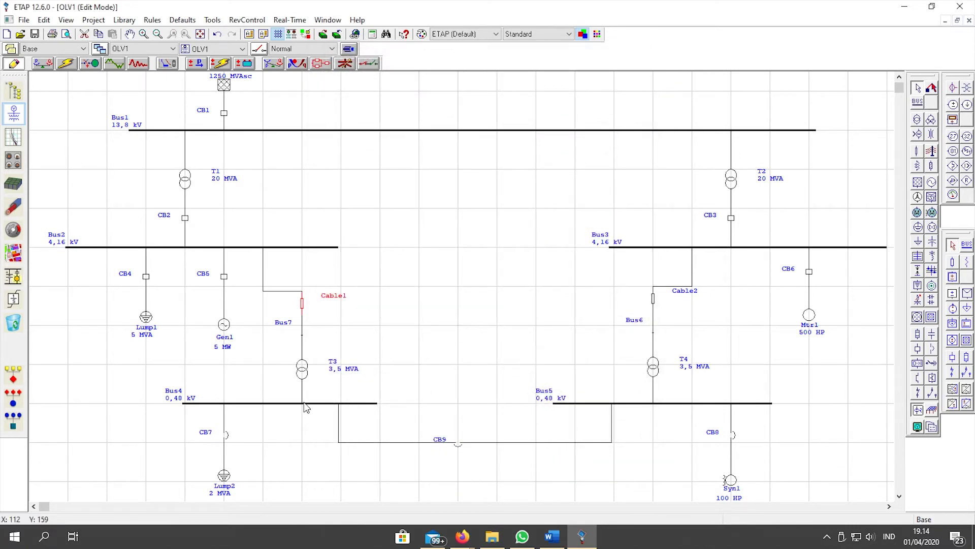
# Open the low-voltage breaker library for CB7 and choose Siemens as the manufacturer of an IEC molded case breaker
pyautogui.scroll(-1, 248, 450)
pyautogui.doubleClick(226, 420)
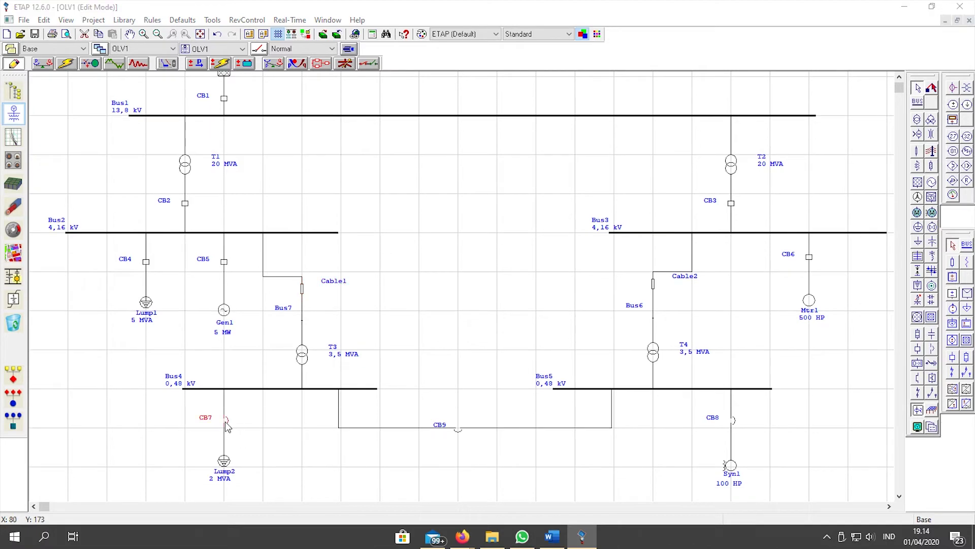
pyautogui.click(331, 87)
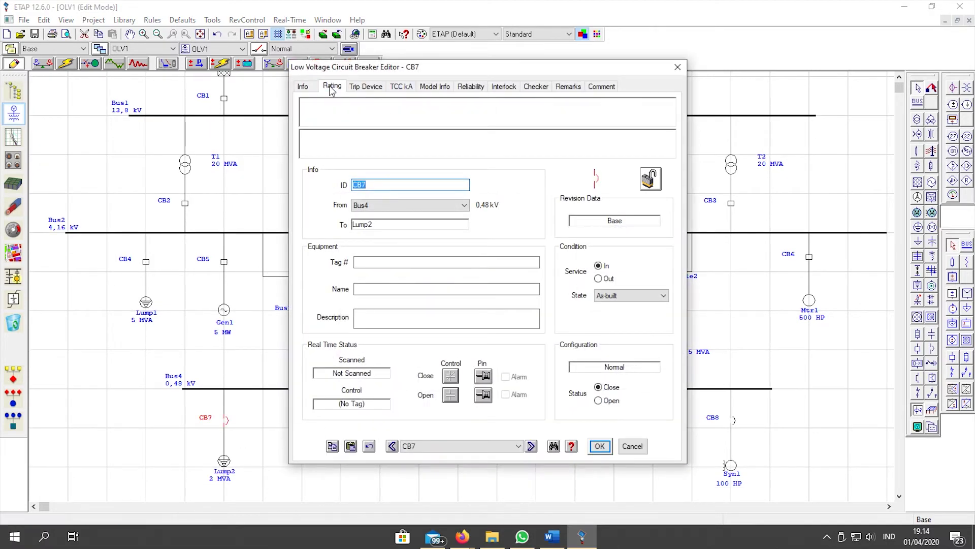
pyautogui.click(471, 243)
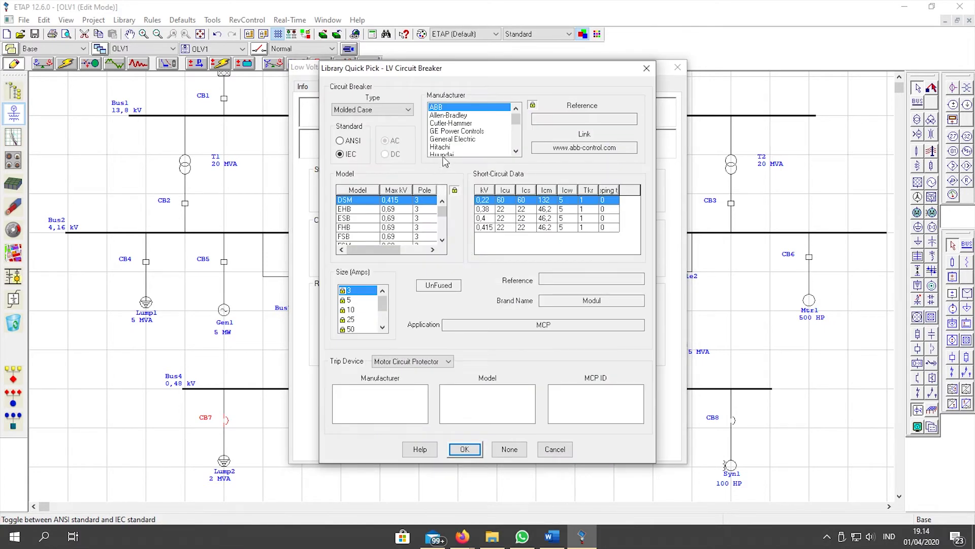
pyautogui.scroll(-5, 457, 145)
pyautogui.click(449, 115)
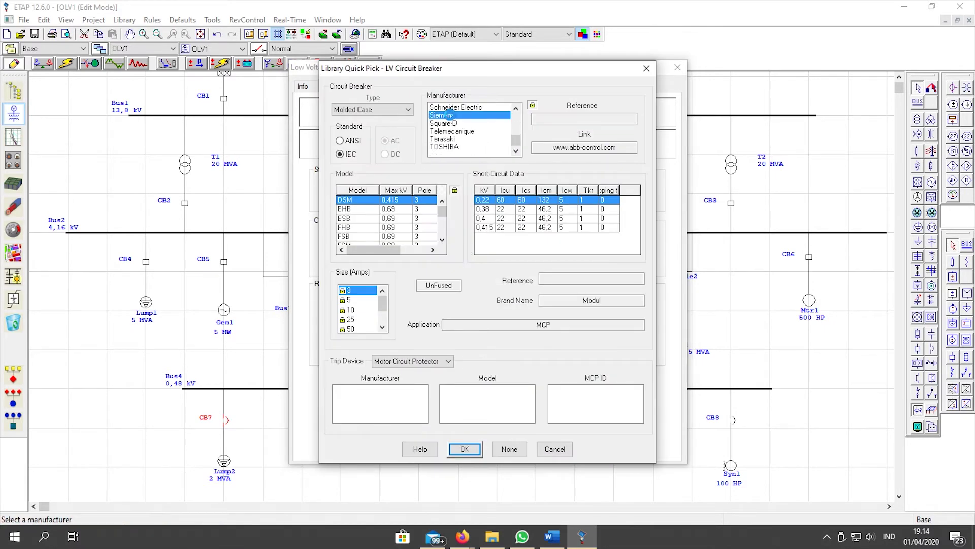
# Assign the three-pole, 0,69 kV Siemens HFG breaker with its 0,69 kV short-circuit rating to CB7
pyautogui.click(442, 202)
pyautogui.click(442, 201)
pyautogui.click(443, 201)
pyautogui.click(442, 201)
pyautogui.click(442, 202)
pyautogui.click(442, 201)
pyautogui.click(442, 202)
pyautogui.click(443, 240)
pyautogui.click(442, 240)
pyautogui.click(443, 240)
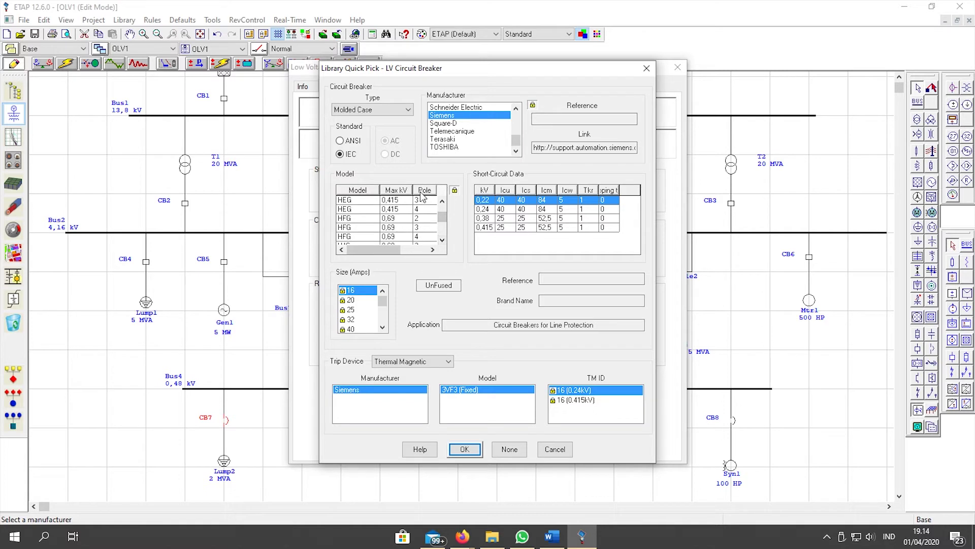
pyautogui.click(393, 228)
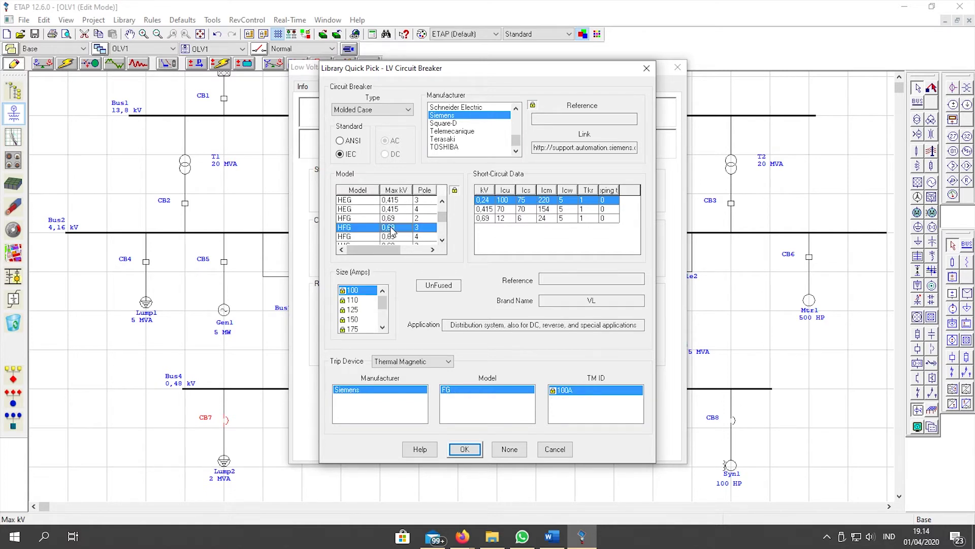
pyautogui.click(492, 220)
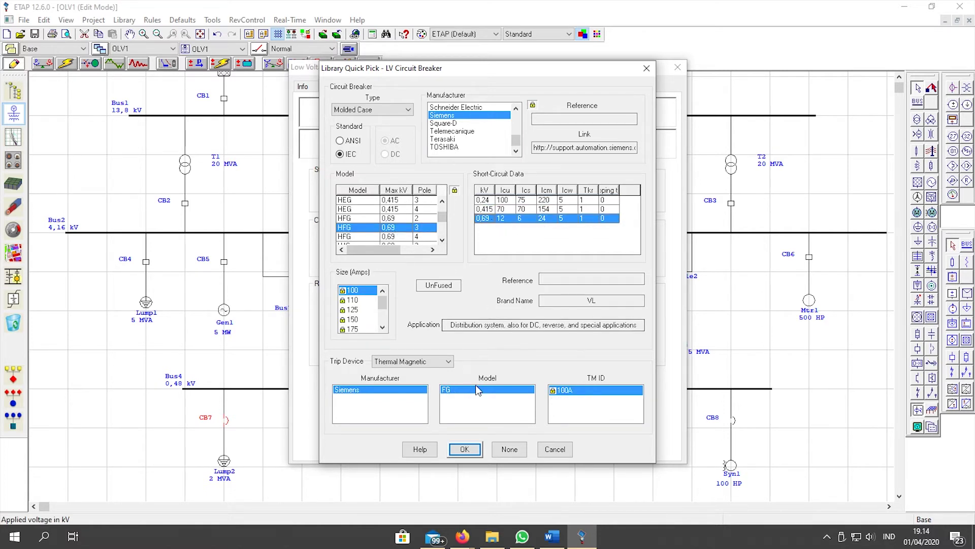
pyautogui.click(464, 449)
# Set CB7's rated current to 2500 A and its minimum delay to 0,03 s
pyautogui.click(446, 310)
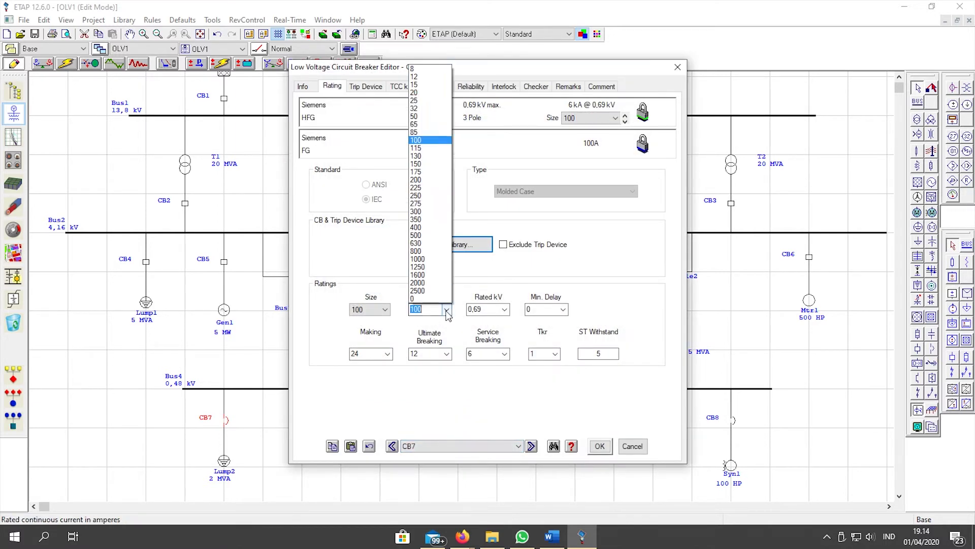
pyautogui.click(430, 292)
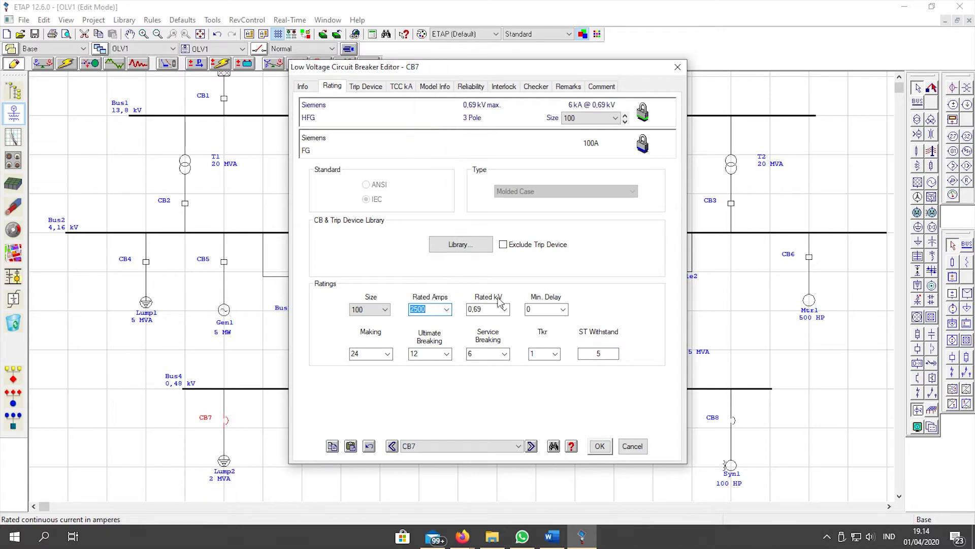
pyautogui.click(562, 309)
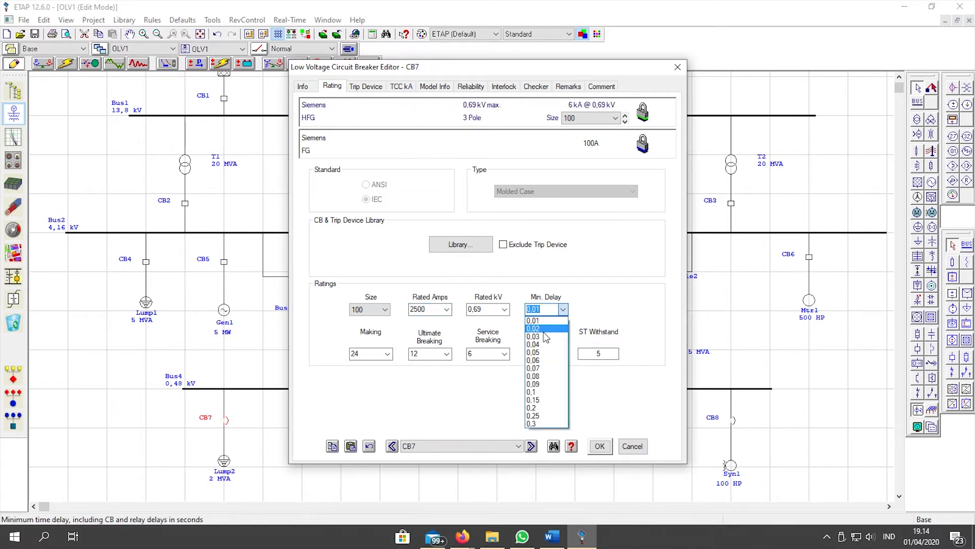
pyautogui.click(544, 337)
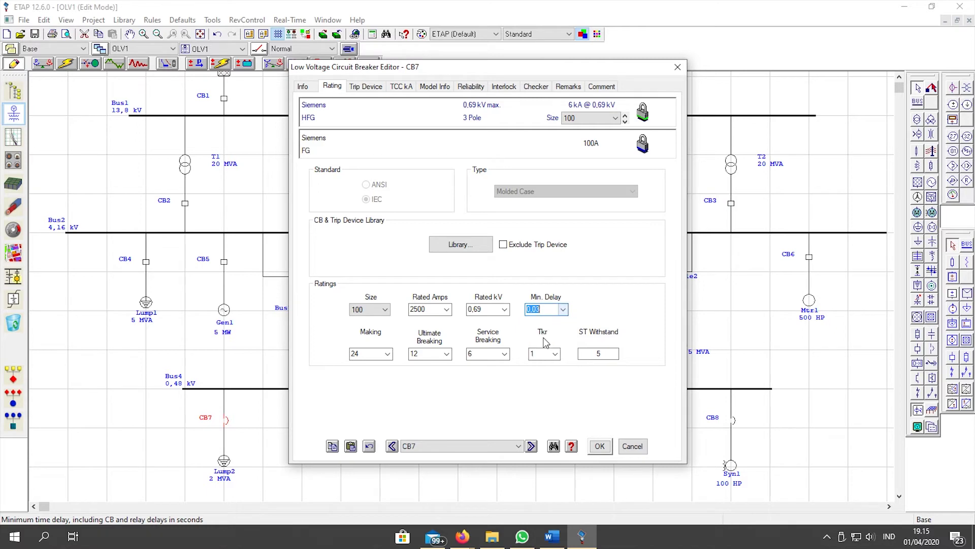
# Transfer CB7's breaker data to CB8 and CB9 through the default element
pyautogui.click(332, 446)
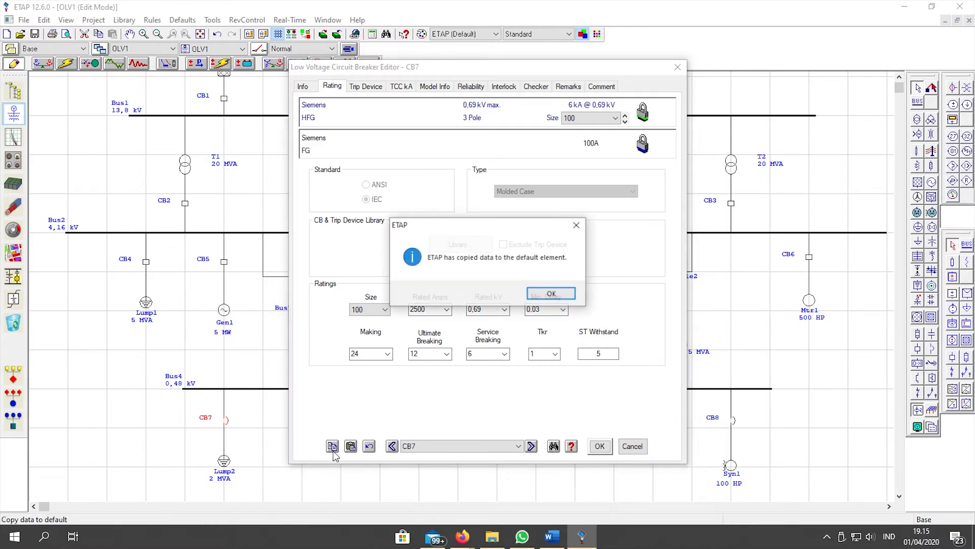
pyautogui.click(556, 292)
pyautogui.click(533, 446)
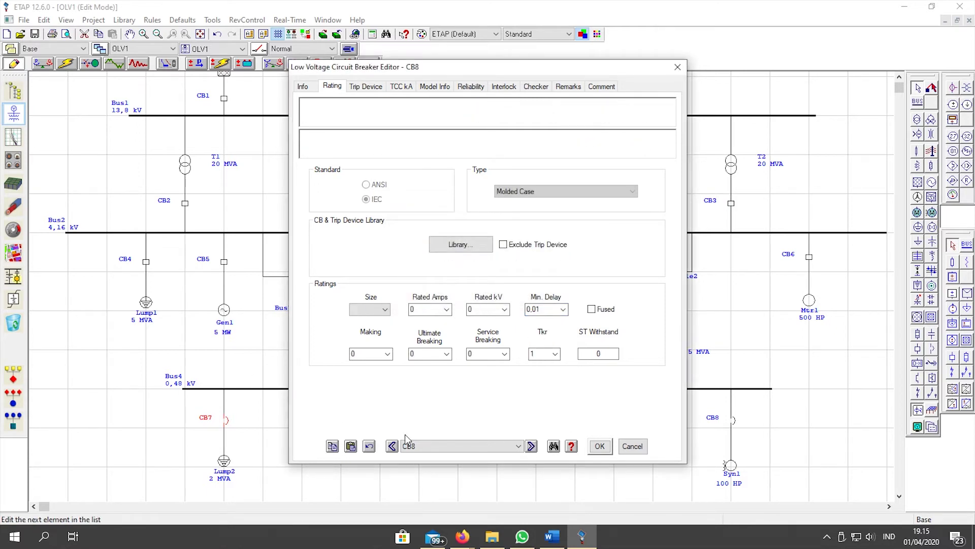
pyautogui.click(351, 446)
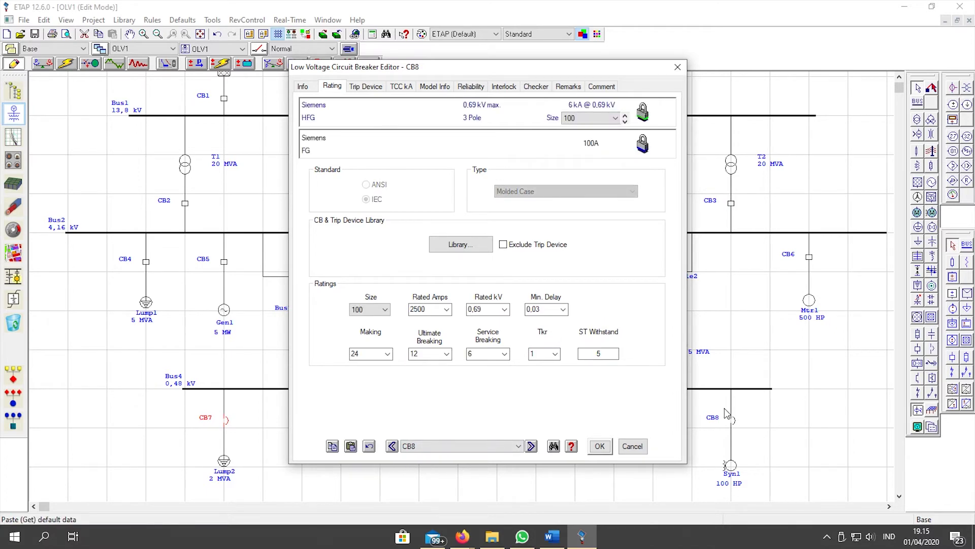
pyautogui.moveTo(408, 67); pyautogui.dragTo(685, 70)
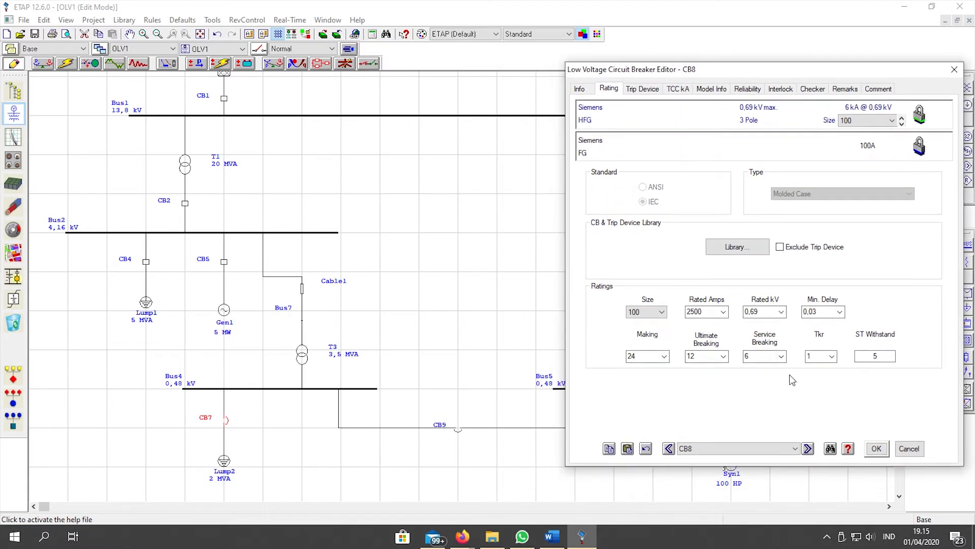
pyautogui.click(807, 448)
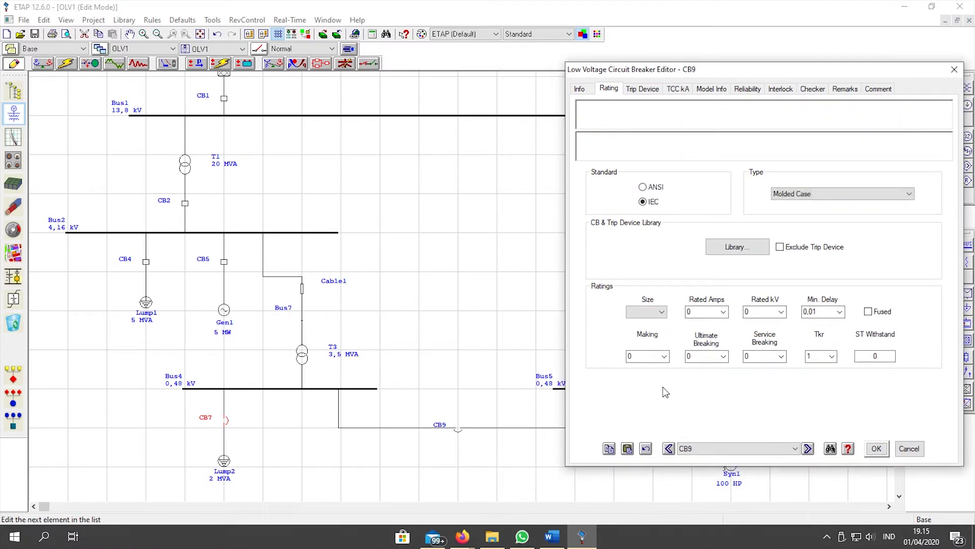
pyautogui.click(628, 449)
pyautogui.click(876, 452)
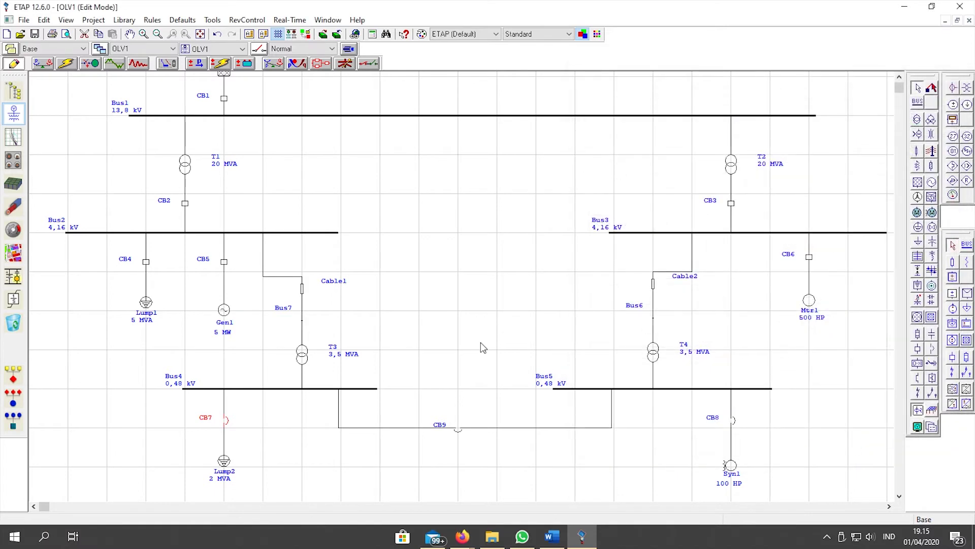
# Switch the diagram to Motor Acceleration Analysis and enable bus voltage magnitude and units in its result display options
pyautogui.scroll(1, 443, 310)
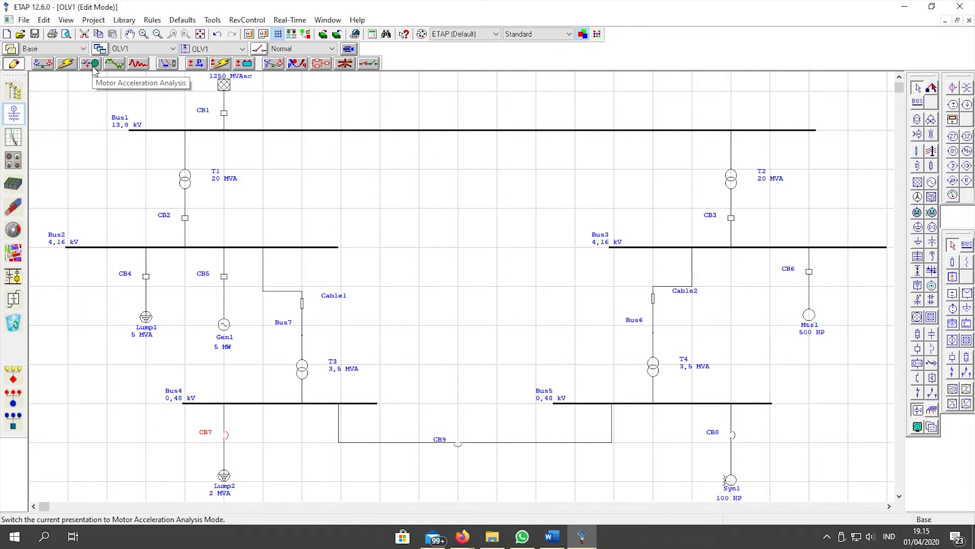
pyautogui.click(92, 64)
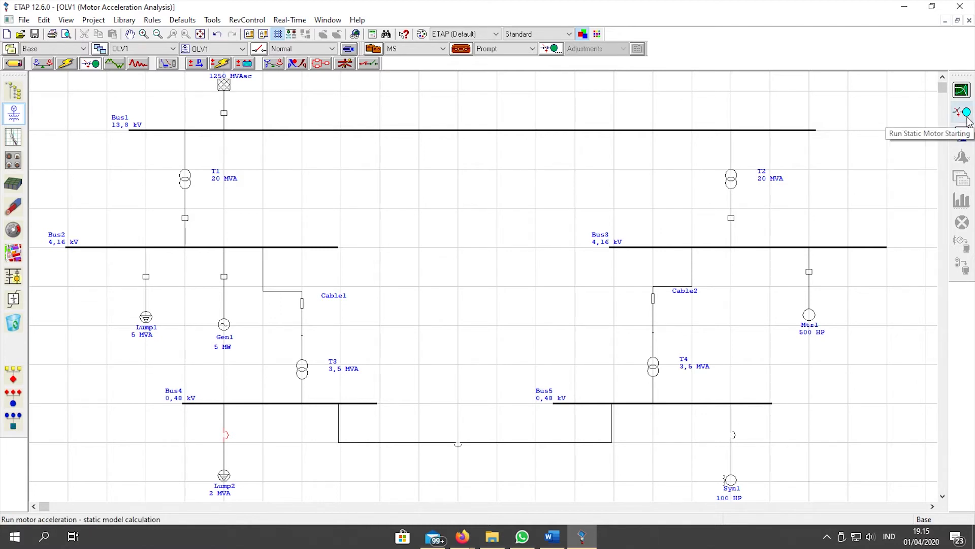
pyautogui.click(966, 135)
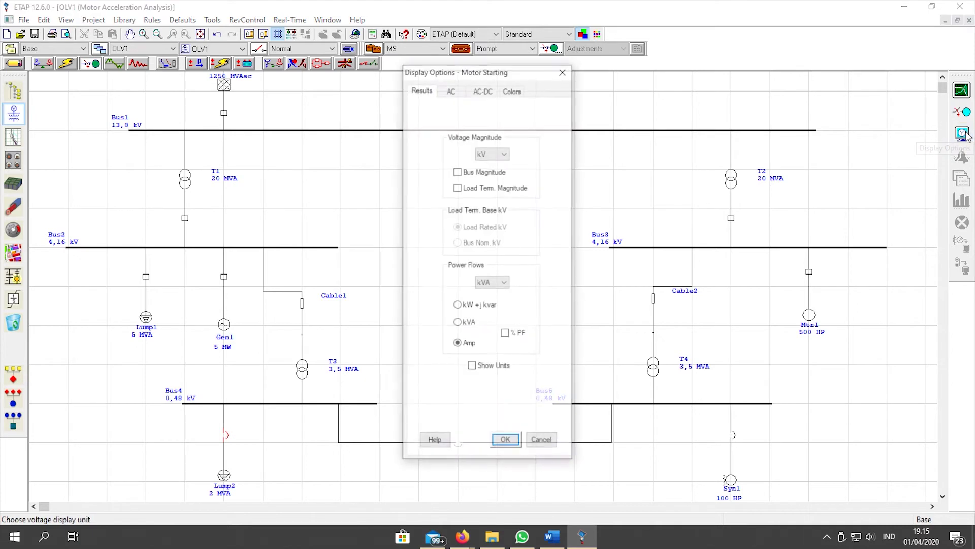
pyautogui.click(459, 172)
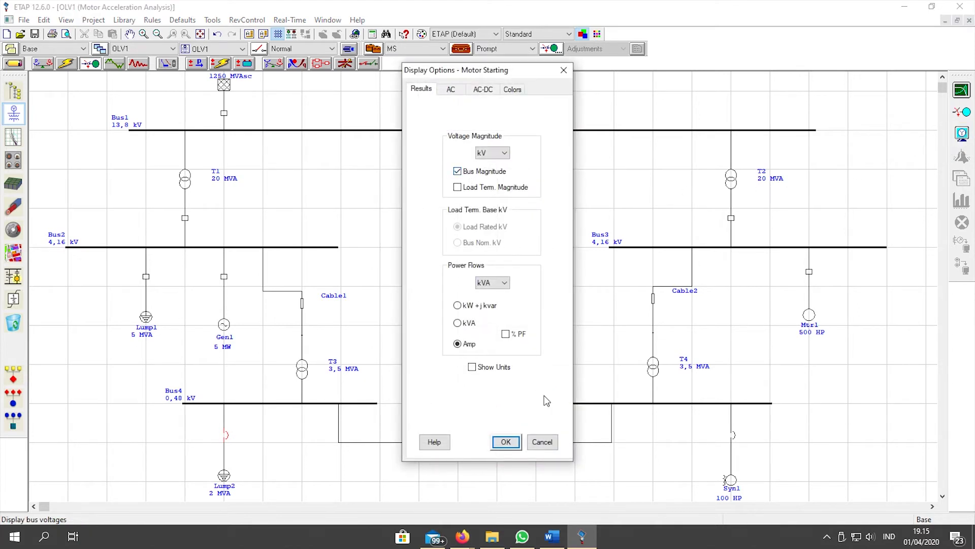
pyautogui.click(473, 368)
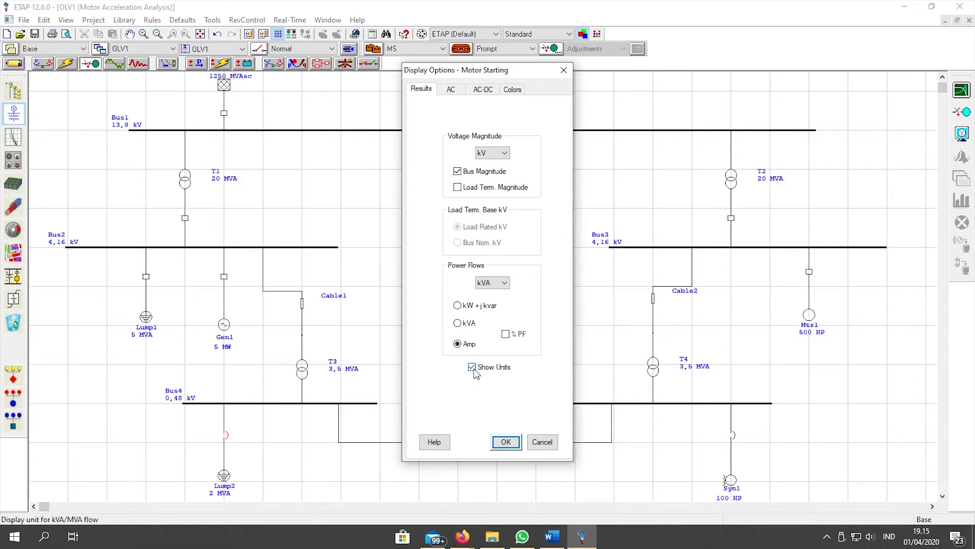
pyautogui.click(505, 443)
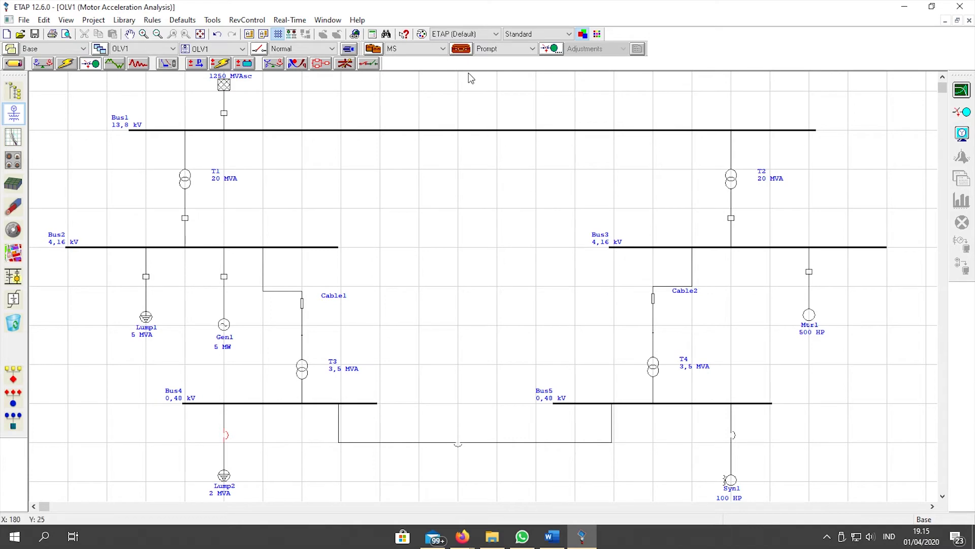
# Add an active event named Event1 at 0,1 s to the MS motor starting study case
pyautogui.click(459, 51)
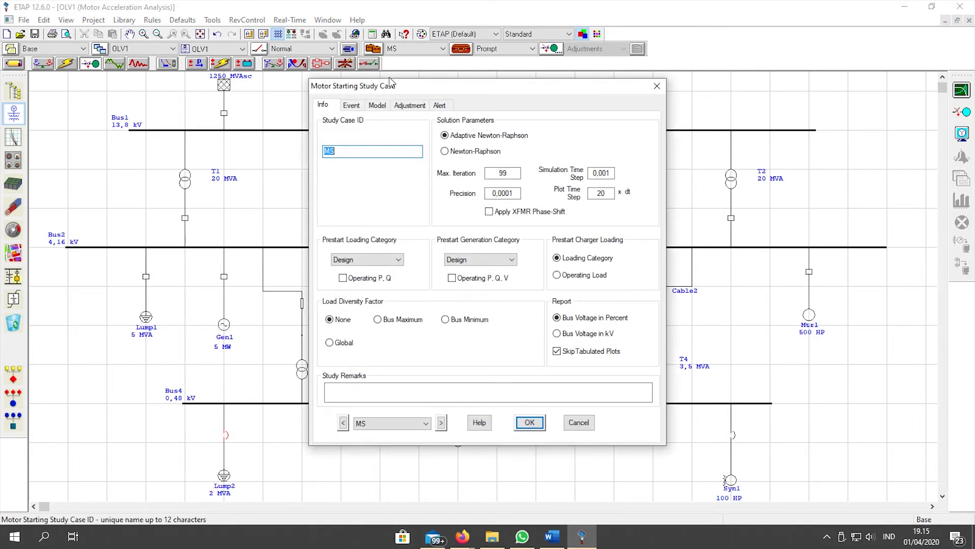
pyautogui.moveTo(390, 82); pyautogui.dragTo(498, 79)
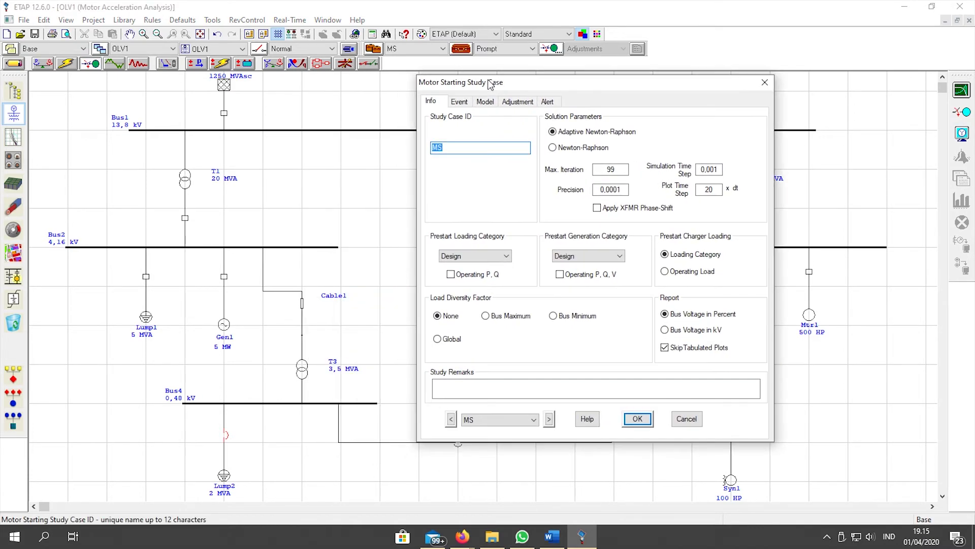
pyautogui.click(461, 102)
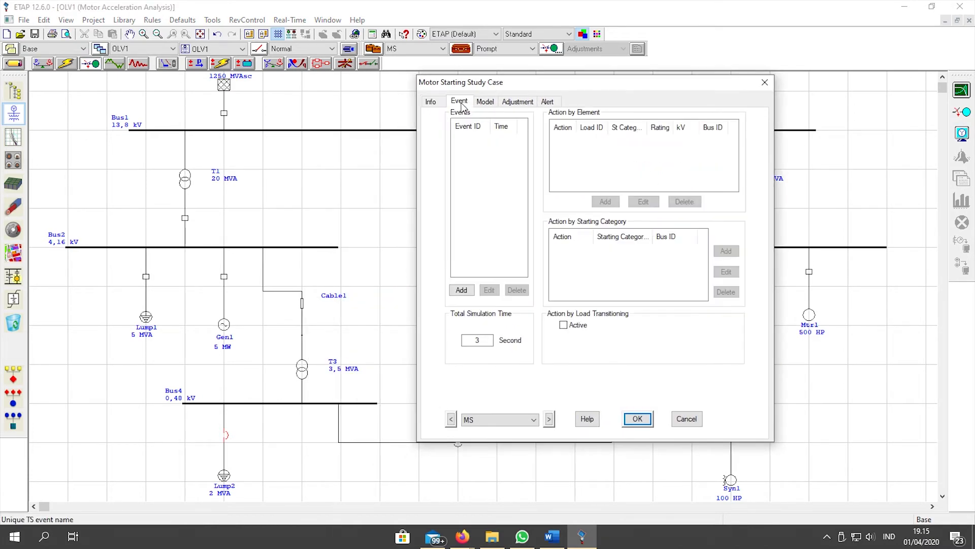
pyautogui.click(462, 291)
pyautogui.write('Event1')
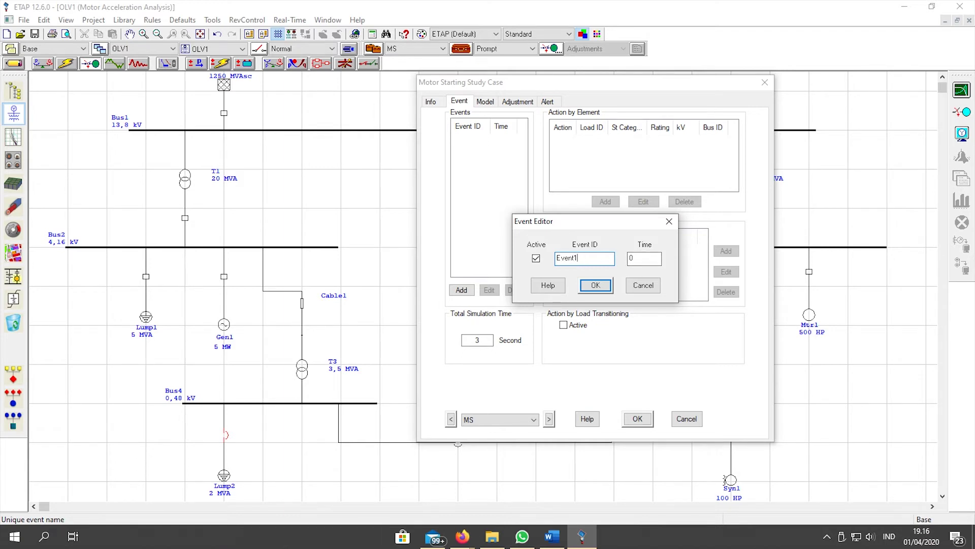
pyautogui.click(647, 259)
pyautogui.click(606, 285)
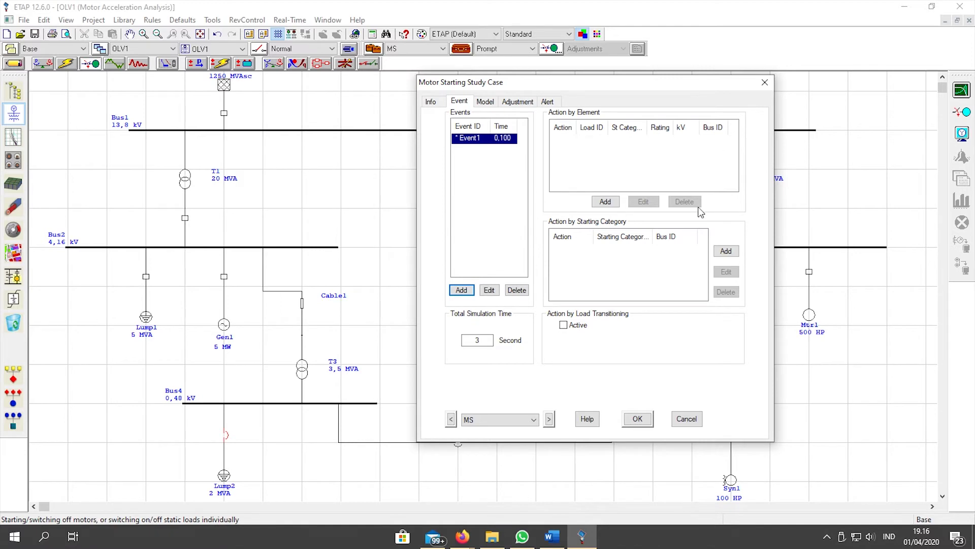
# Add an action to Event1 that starts motor Mtr1 with the Normal starting category
pyautogui.click(607, 202)
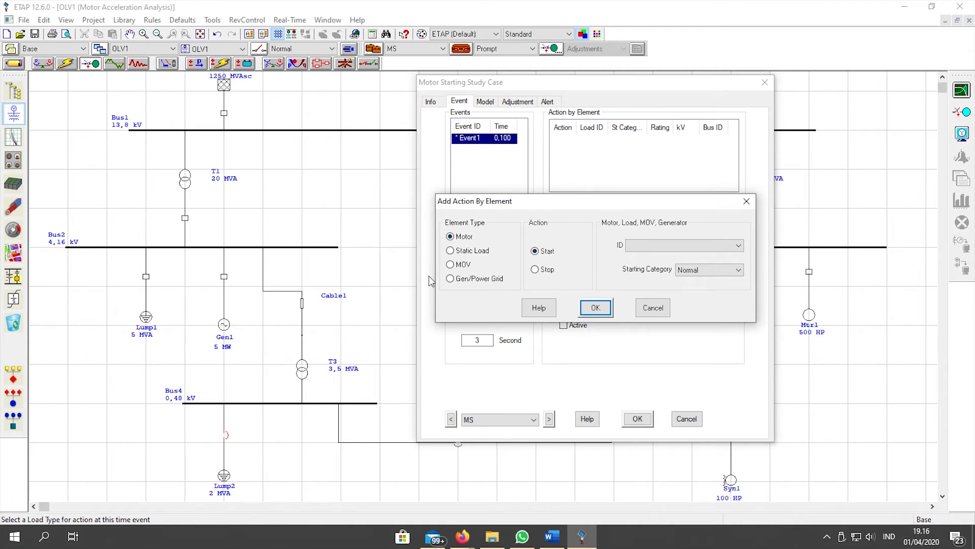
pyautogui.click(645, 245)
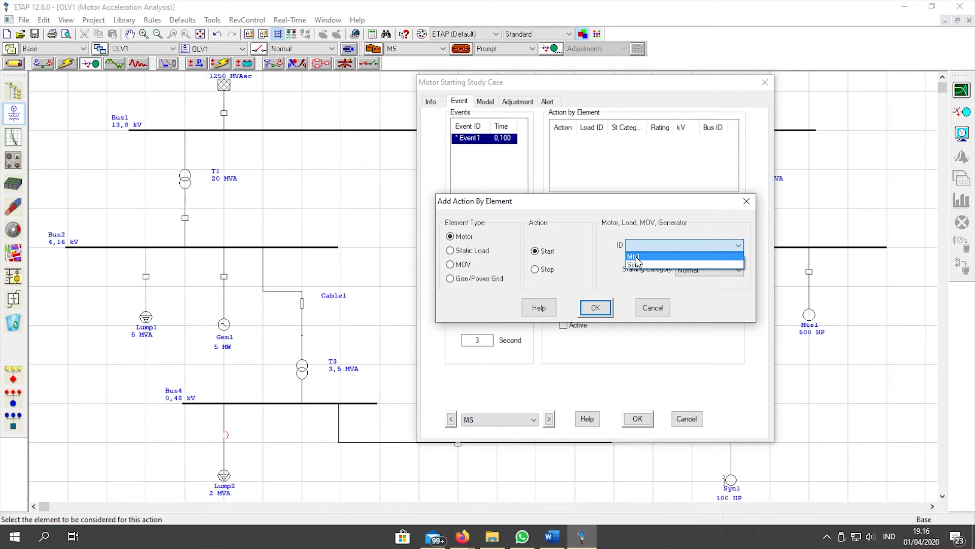
pyautogui.click(635, 256)
pyautogui.click(596, 307)
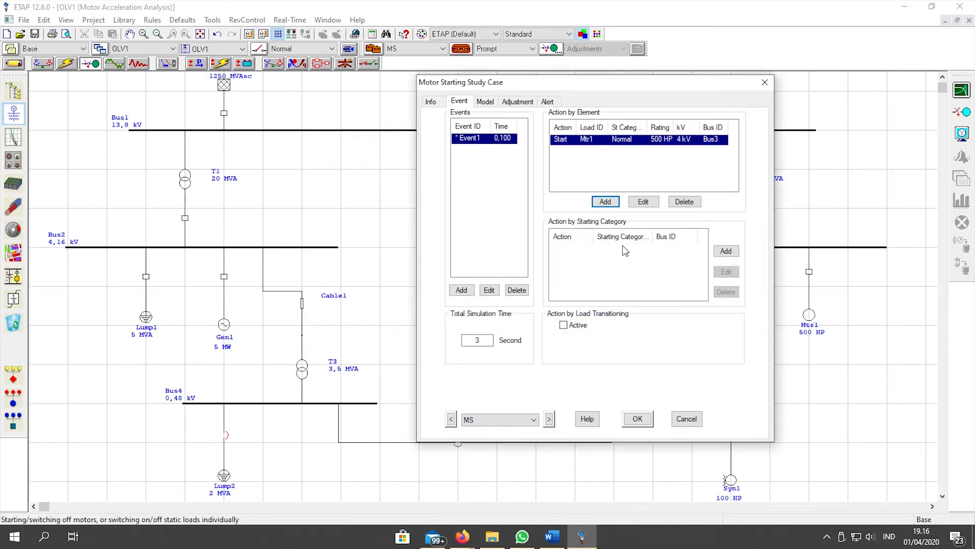
# Add a Normal-category start action for motor Syn1 to Event1 and save the study case
pyautogui.click(609, 204)
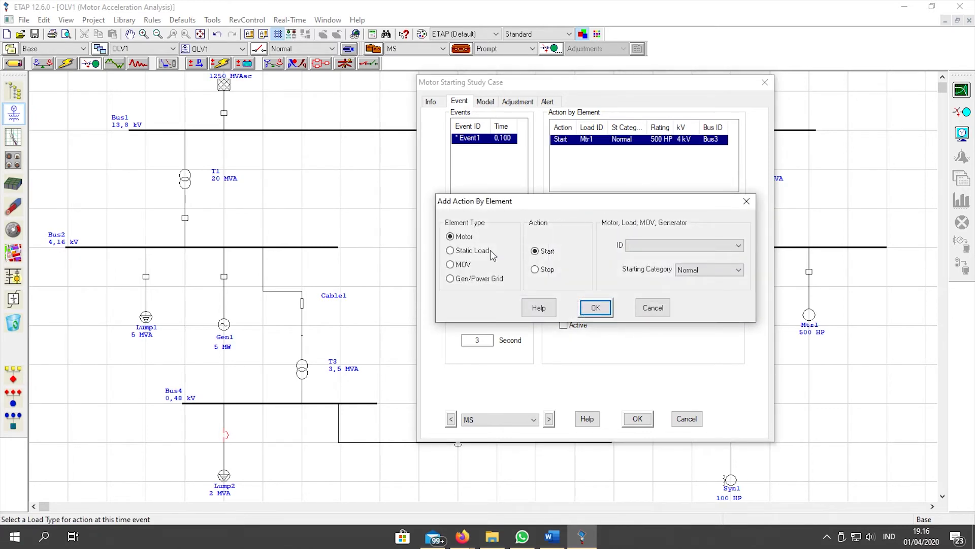
pyautogui.click(660, 245)
pyautogui.click(660, 257)
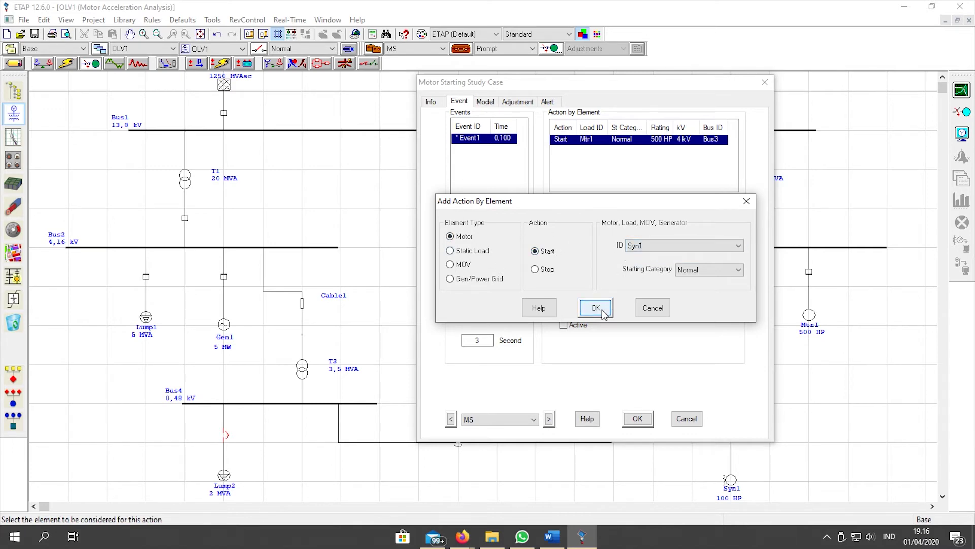
pyautogui.click(596, 308)
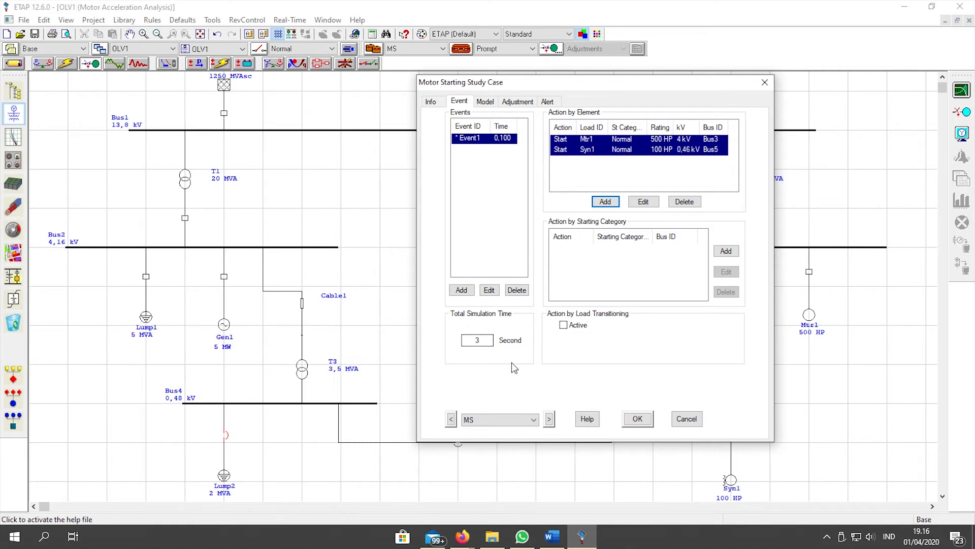
pyautogui.click(635, 419)
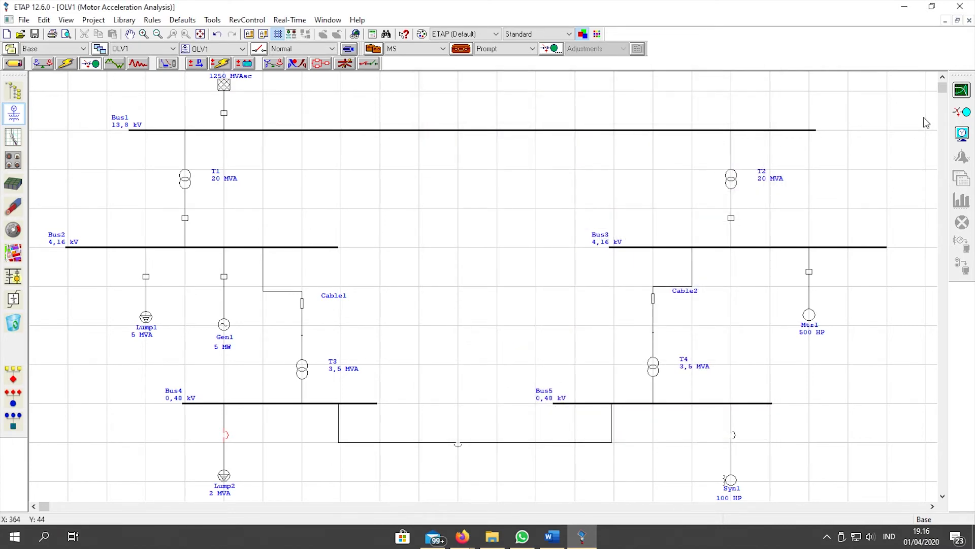
# Run the static motor starting calculation and maximize the OLV1 diagram with the time slider placed clear of the elements
pyautogui.click(967, 116)
pyautogui.click(495, 284)
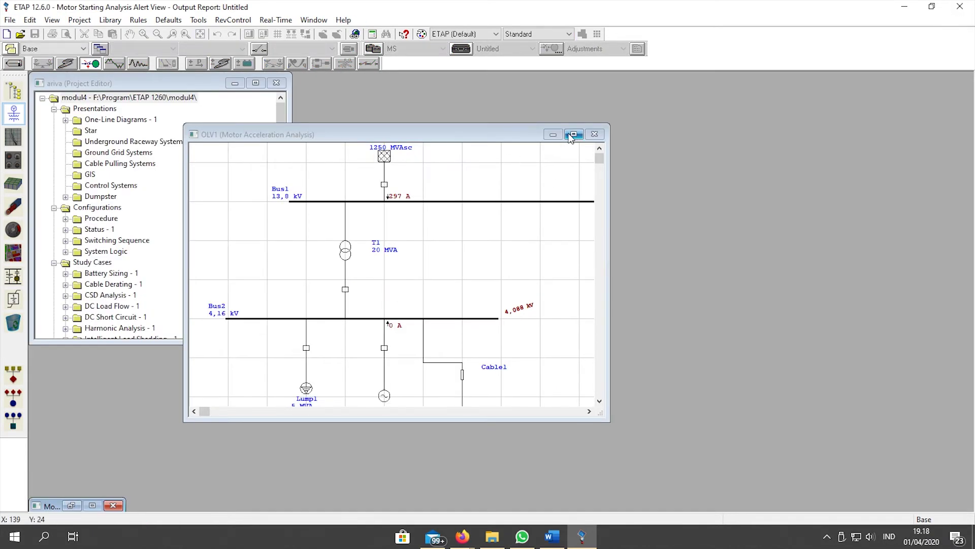
pyautogui.click(573, 135)
pyautogui.moveTo(533, 303); pyautogui.dragTo(450, 261)
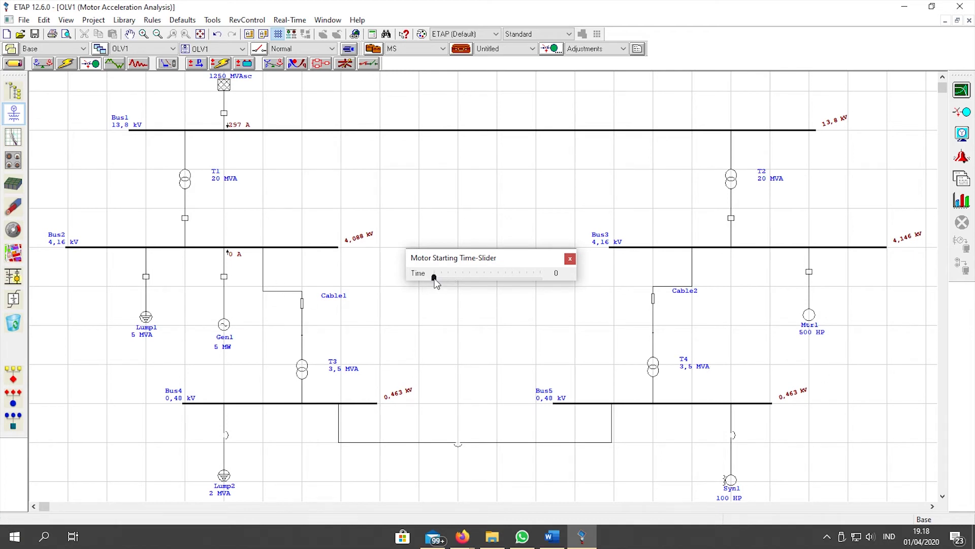
# Advance the motor starting time to 0,12 s and on to 1,16 s to examine the bus voltages and motor currents
pyautogui.moveTo(435, 279); pyautogui.dragTo(440, 281)
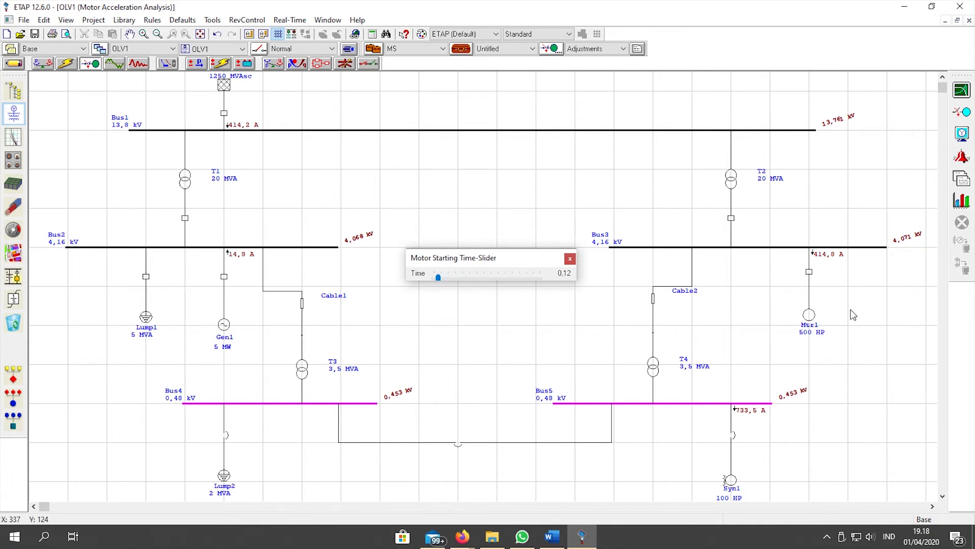
pyautogui.click(460, 278)
pyautogui.press('Right')
pyautogui.press('Right')
pyautogui.click(514, 277)
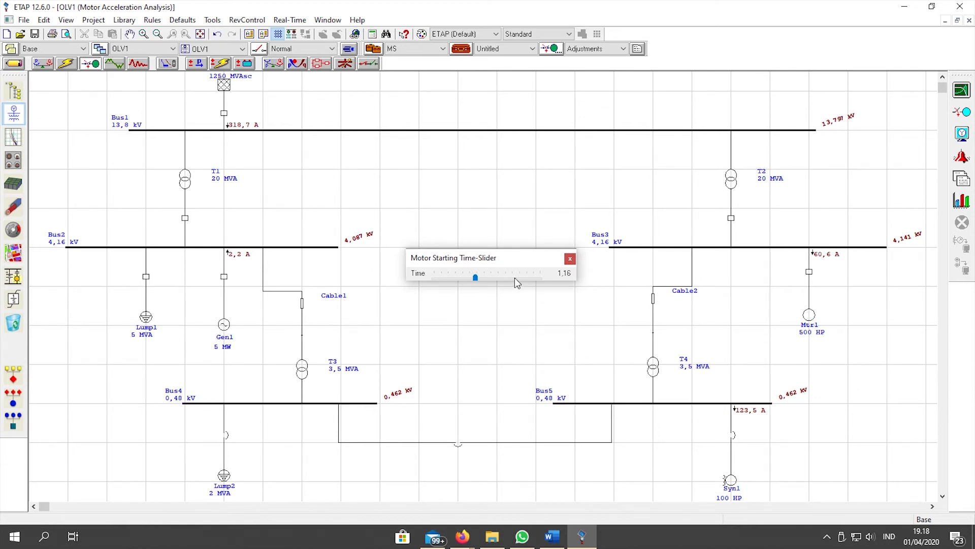
# Close the time slider and plot all motor starting quantities for motors Mtr1 and Syn1
pyautogui.click(514, 277)
pyautogui.click(570, 260)
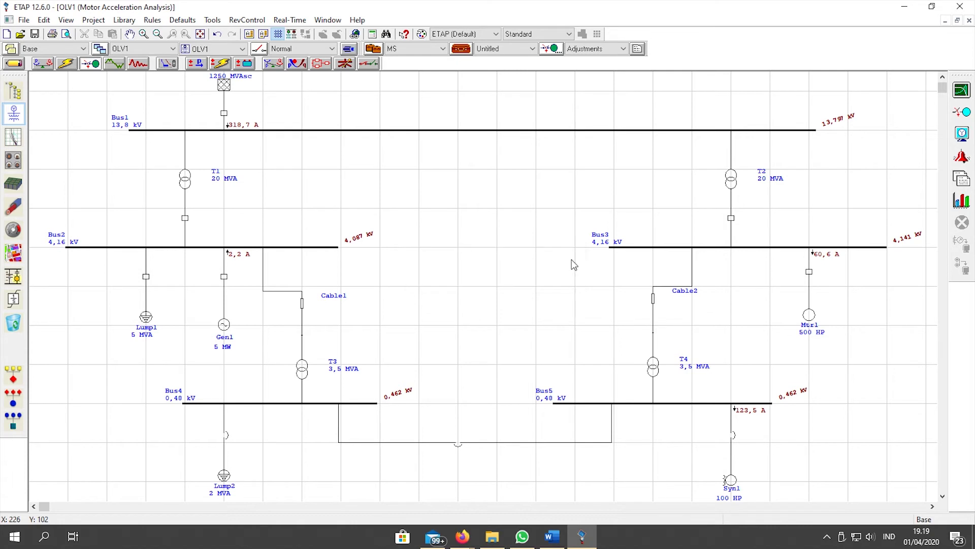
pyautogui.click(961, 202)
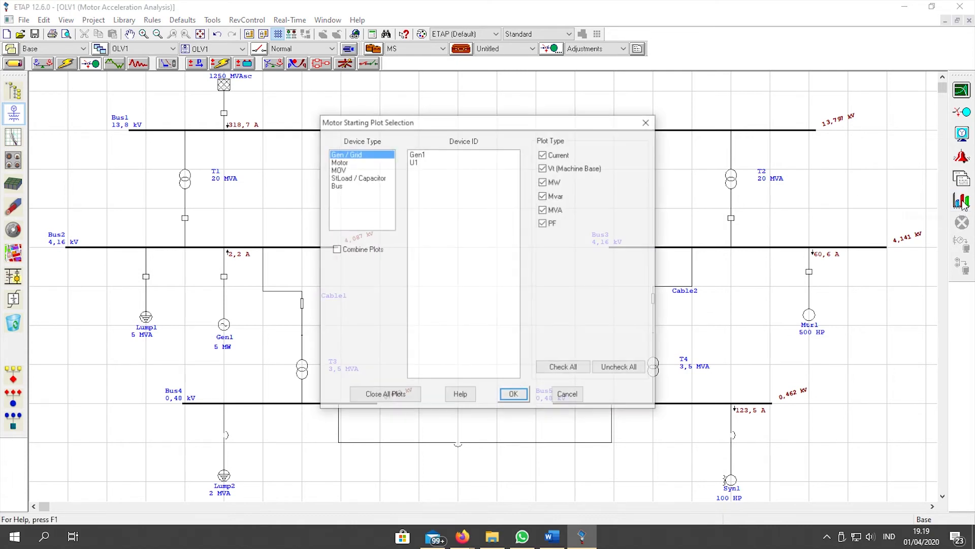
pyautogui.click(339, 162)
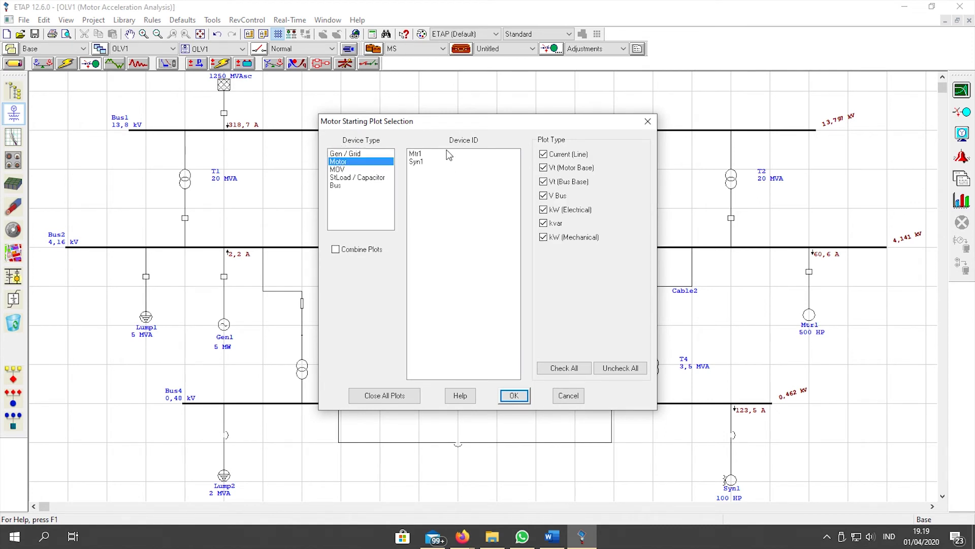
pyautogui.click(419, 154)
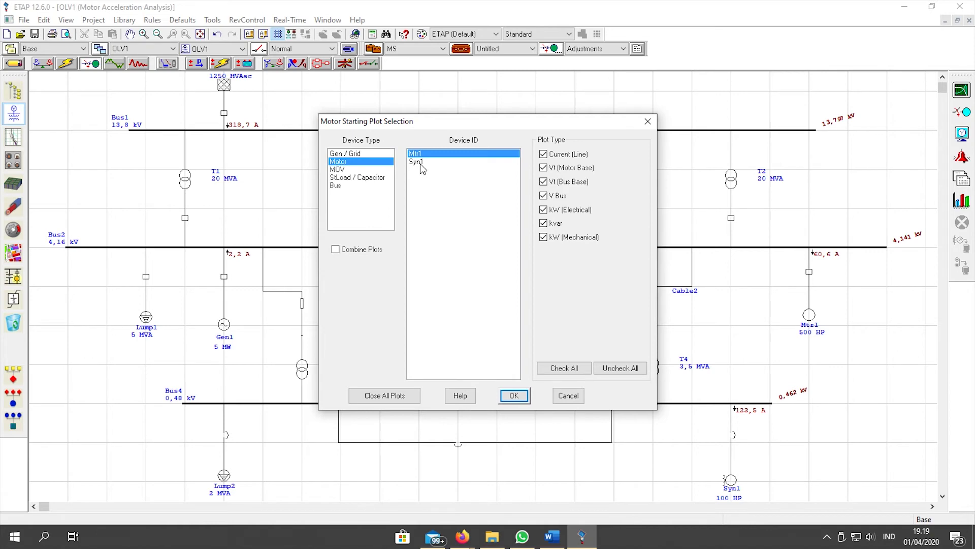
pyautogui.keyDown('shift'); pyautogui.click(420, 162); pyautogui.keyUp('shift')
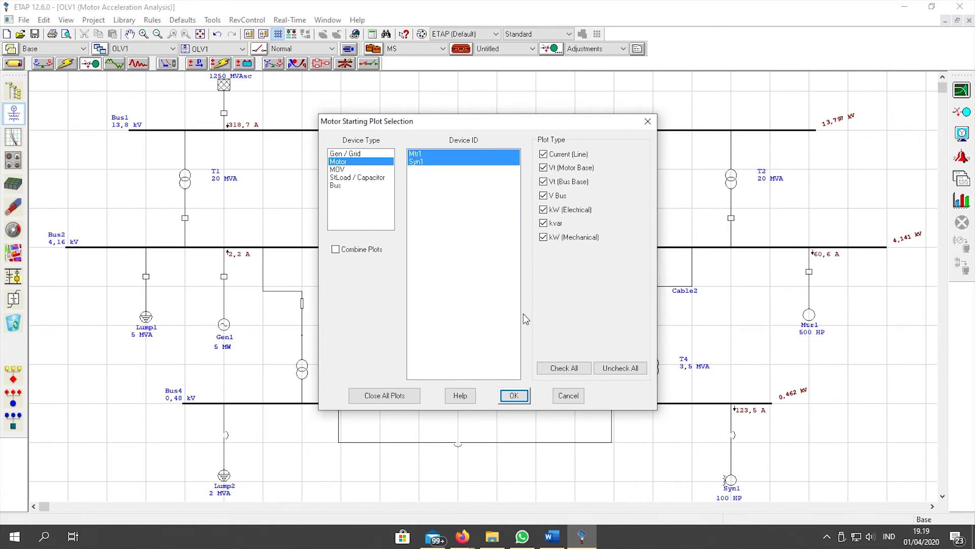
pyautogui.click(514, 396)
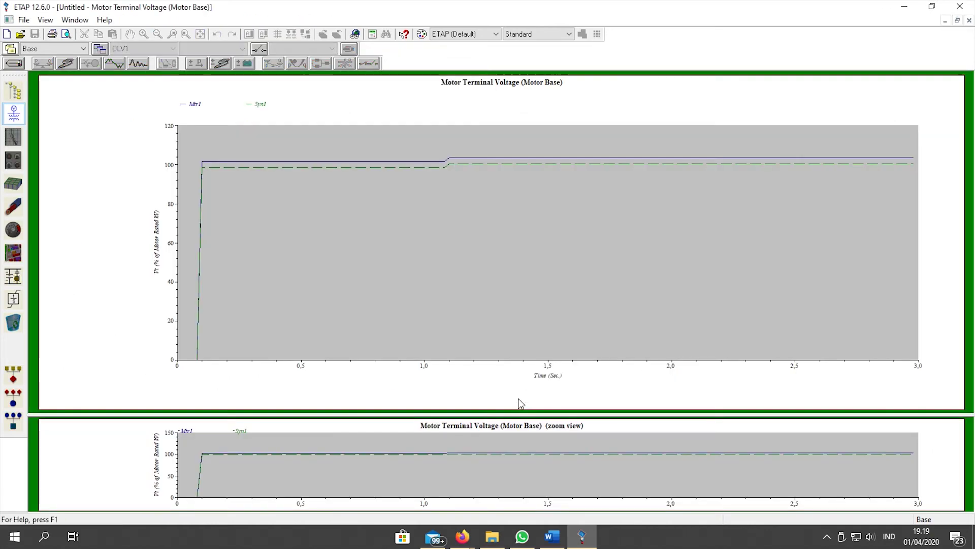
# Separate the overlapping plot windows to examine the motor-base terminal voltage, real power output, reactive power demand and real power demand curves
pyautogui.click(958, 20)
pyautogui.moveTo(370, 98); pyautogui.dragTo(653, 107)
pyautogui.click(196, 217)
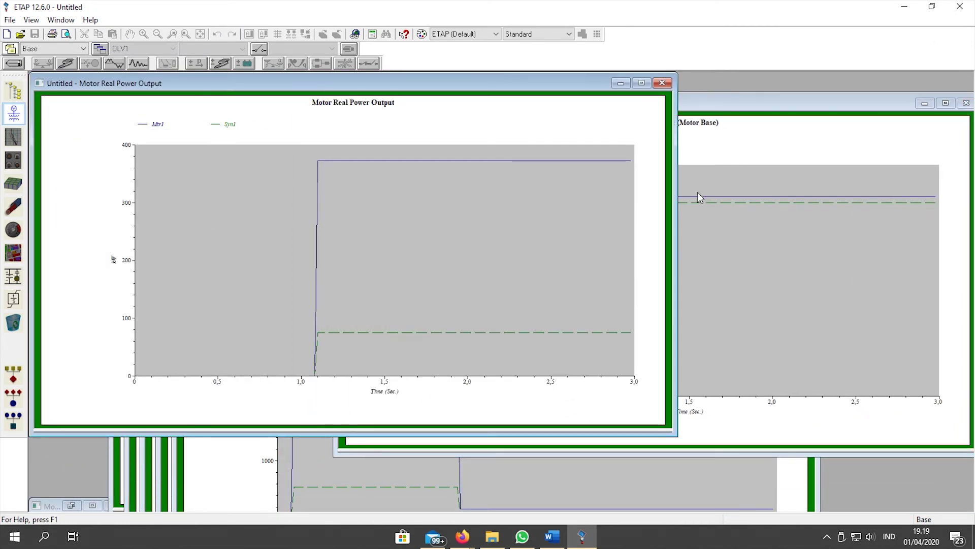
pyautogui.click(726, 107)
pyautogui.click(199, 315)
pyautogui.click(253, 476)
pyautogui.moveTo(371, 224); pyautogui.dragTo(426, 72)
pyautogui.click(256, 475)
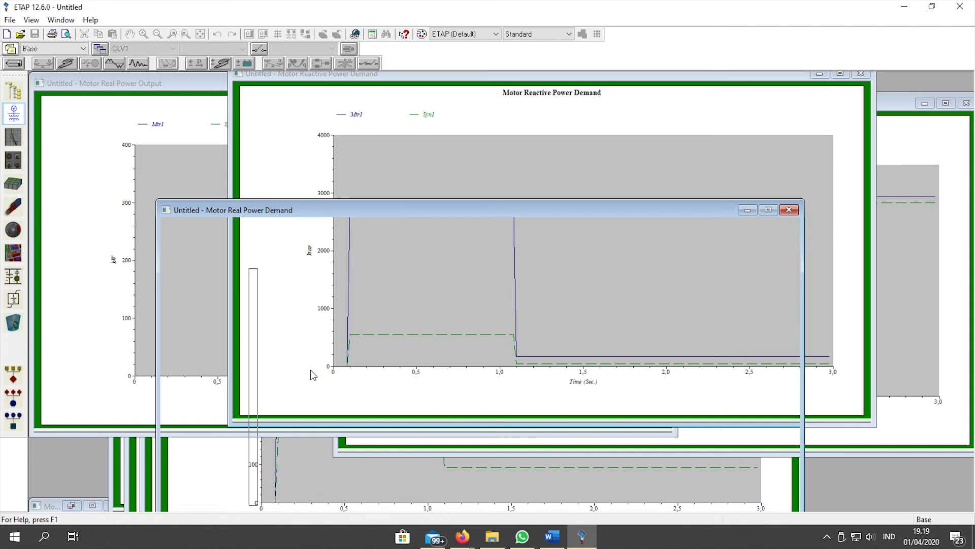
pyautogui.moveTo(315, 213); pyautogui.dragTo(392, 104)
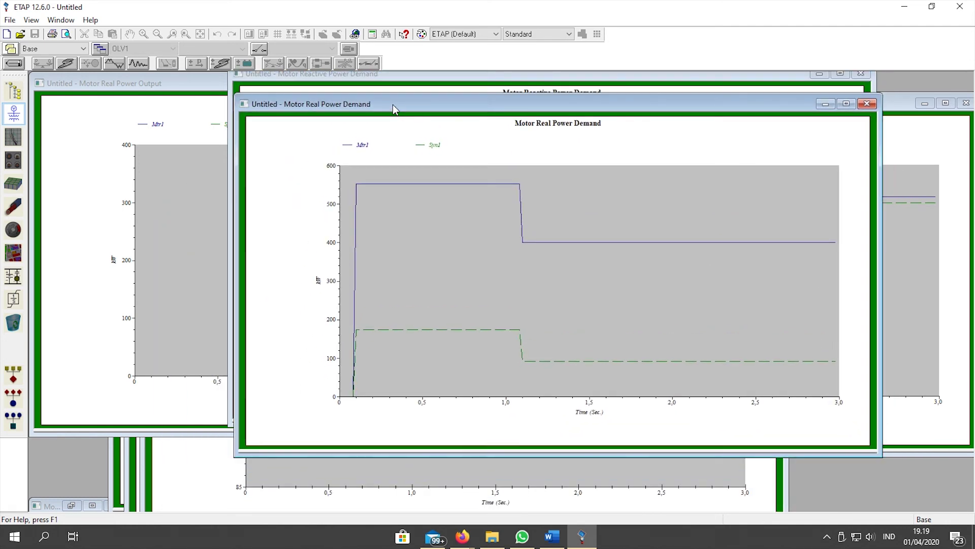
# Spread out the remaining plots to examine the bus voltage, bus-base terminal voltage and motor line current curves
pyautogui.click(191, 490)
pyautogui.moveTo(340, 192); pyautogui.dragTo(442, 62)
pyautogui.click(192, 464)
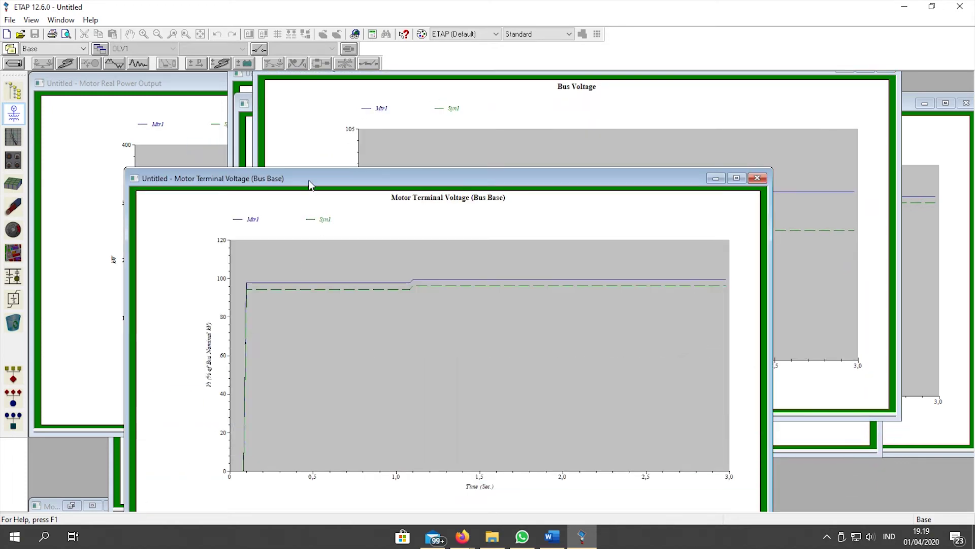
pyautogui.moveTo(311, 184); pyautogui.dragTo(447, 86)
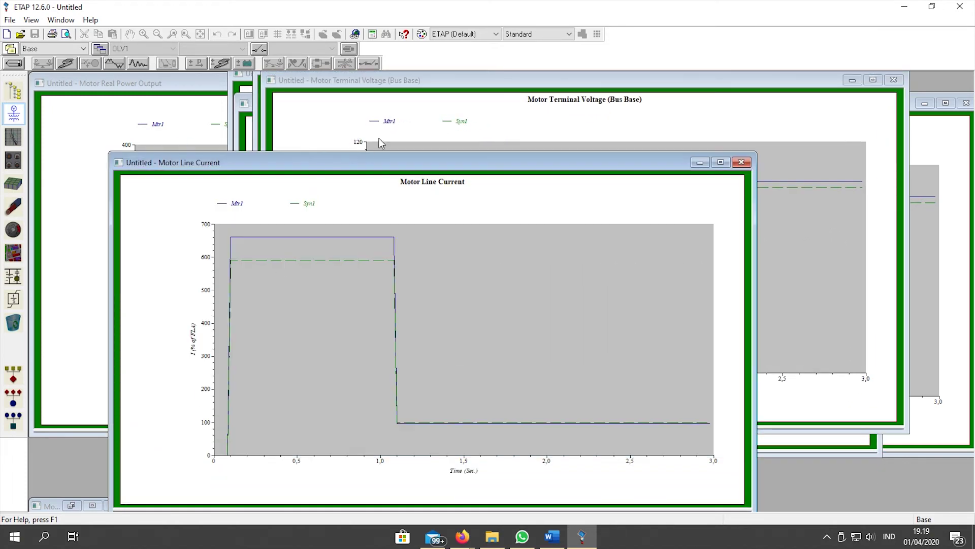
pyautogui.moveTo(398, 163); pyautogui.dragTo(391, 116)
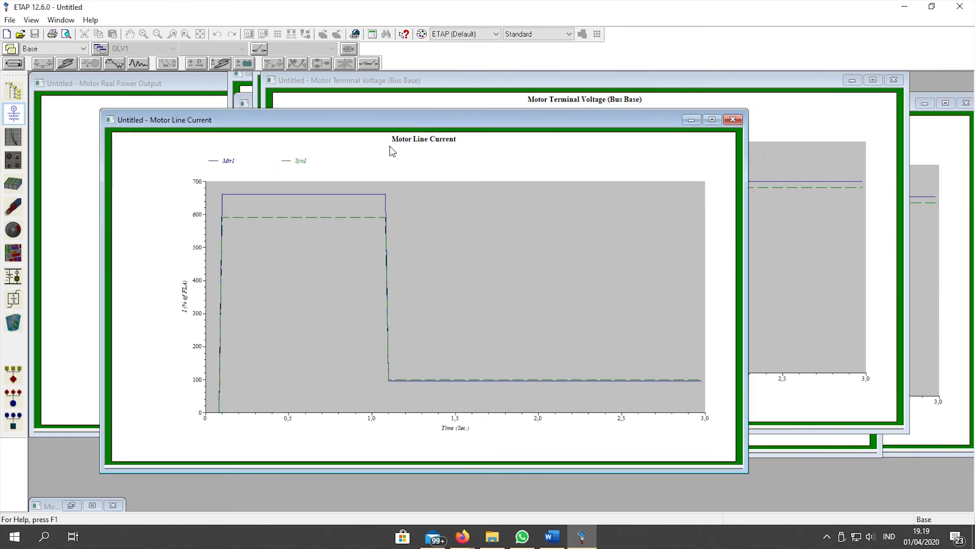
# Close the motor starting plots and the time slider, and maximize the OLV1 diagram
pyautogui.click(734, 115)
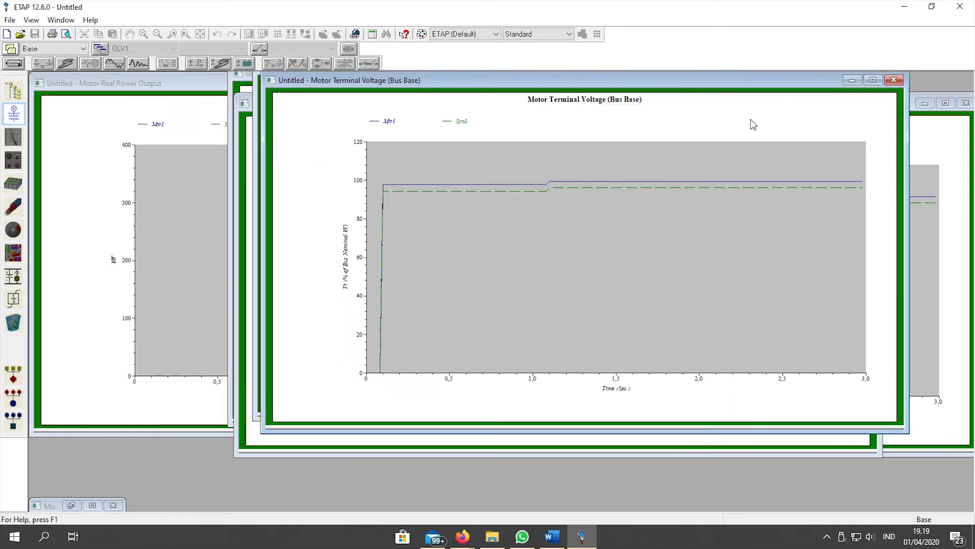
pyautogui.click(895, 81)
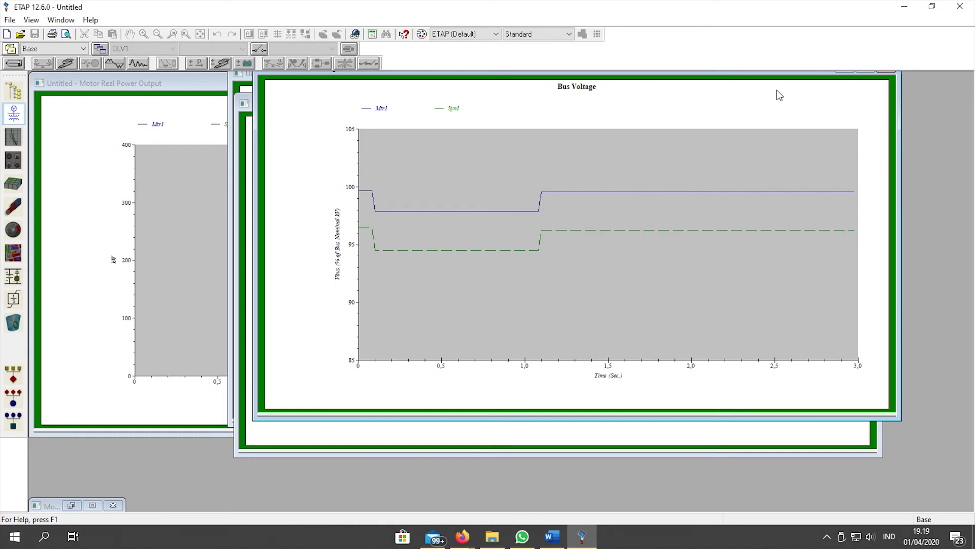
pyautogui.moveTo(788, 76); pyautogui.dragTo(799, 100)
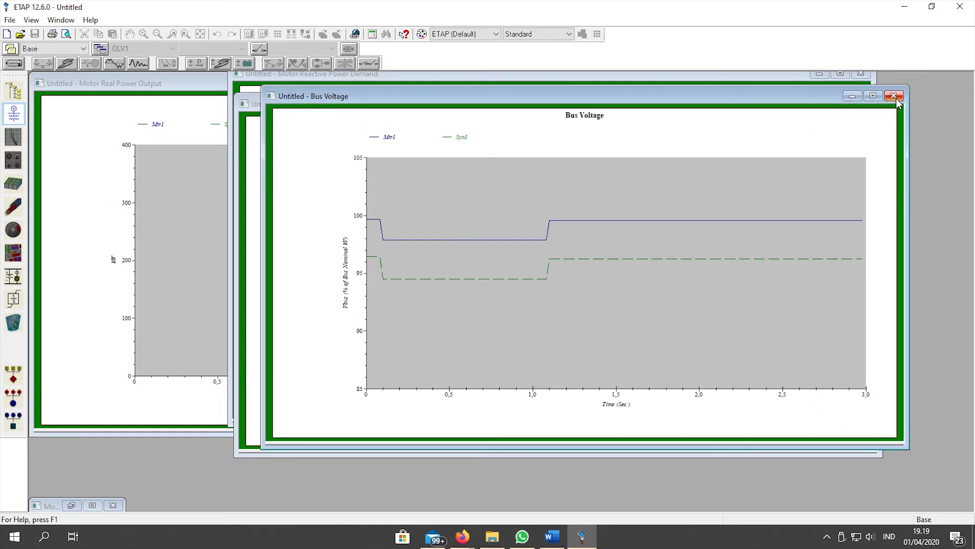
pyautogui.click(892, 89)
pyautogui.click(861, 74)
pyautogui.click(867, 104)
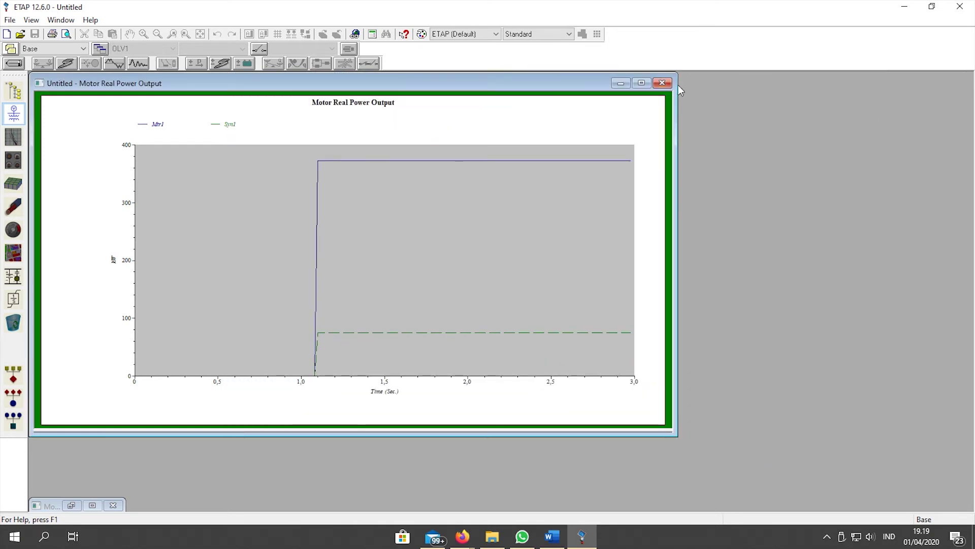
pyautogui.click(662, 82)
pyautogui.click(569, 259)
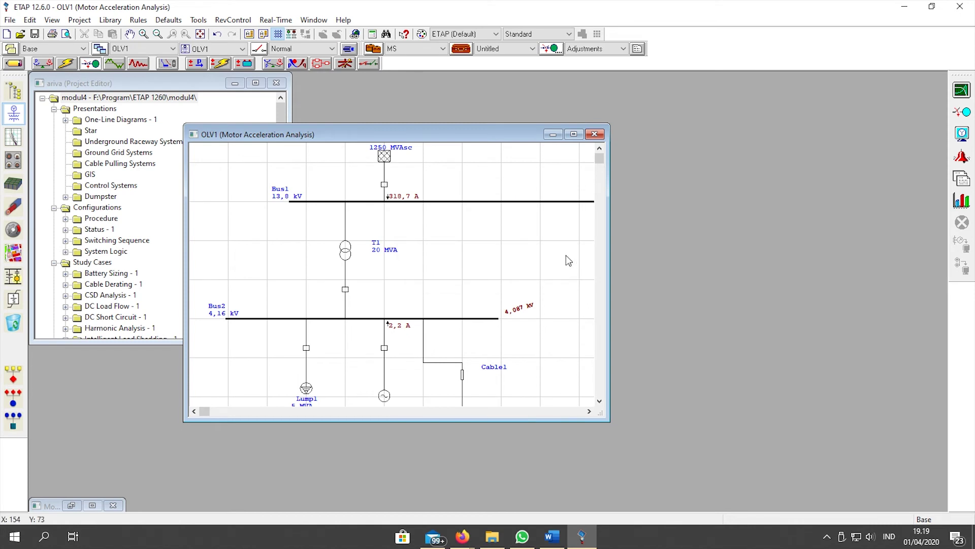
pyautogui.click(574, 135)
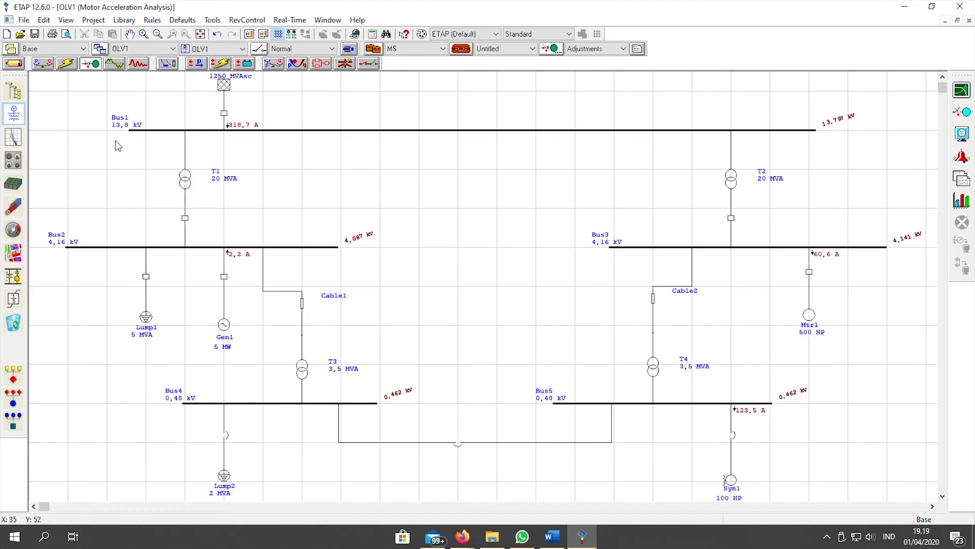
# Return OLV1 to edit mode and assign motor Mtr1 the polynomial load torque model with A2 = 100 from the library
pyautogui.click(15, 64)
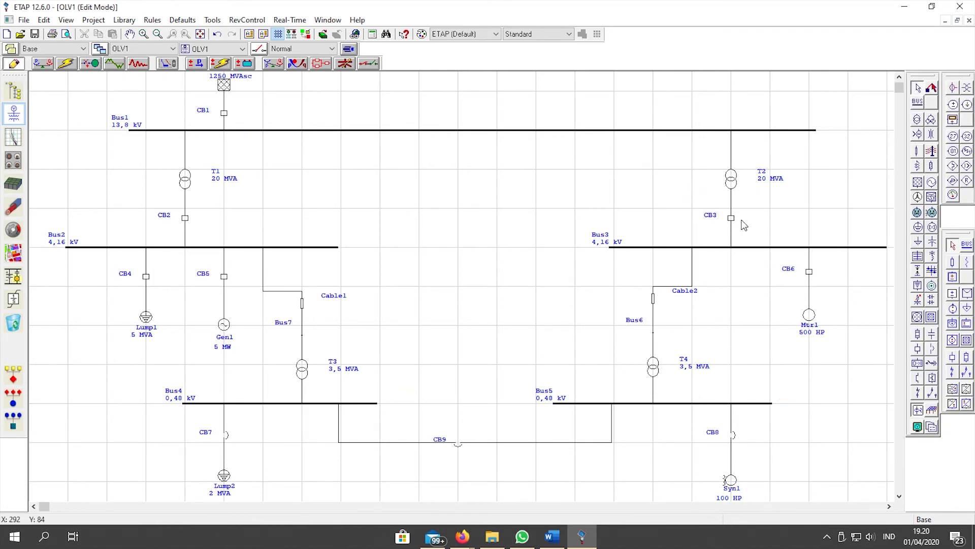
pyautogui.doubleClick(810, 315)
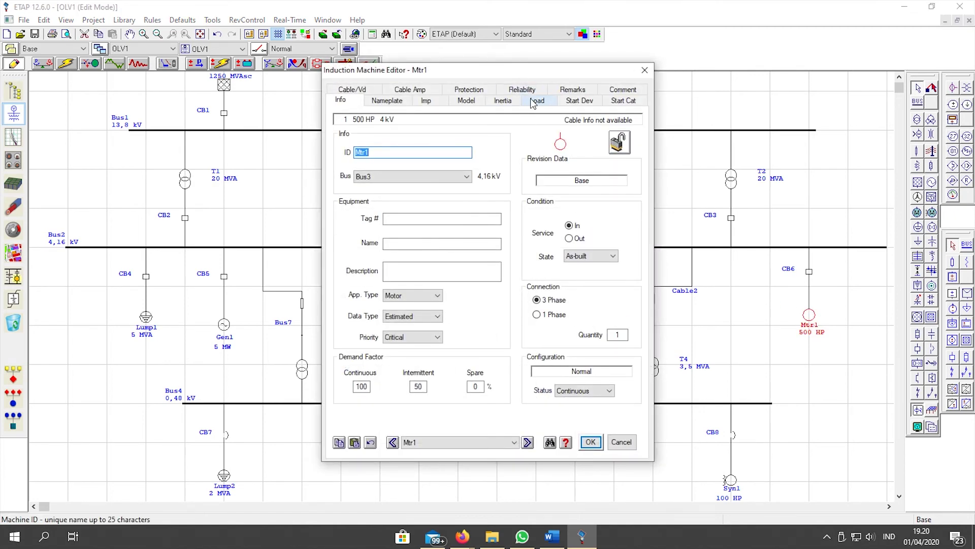
pyautogui.click(537, 101)
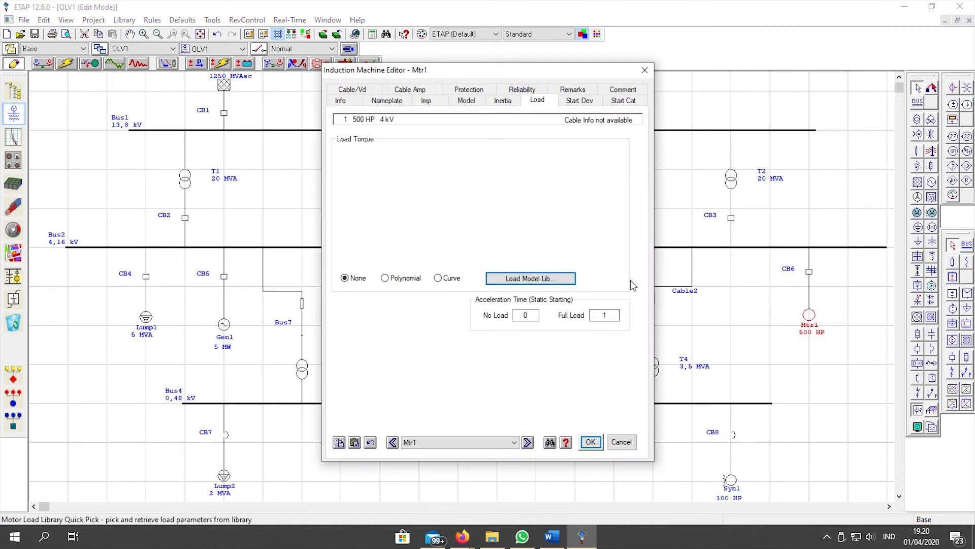
pyautogui.click(541, 283)
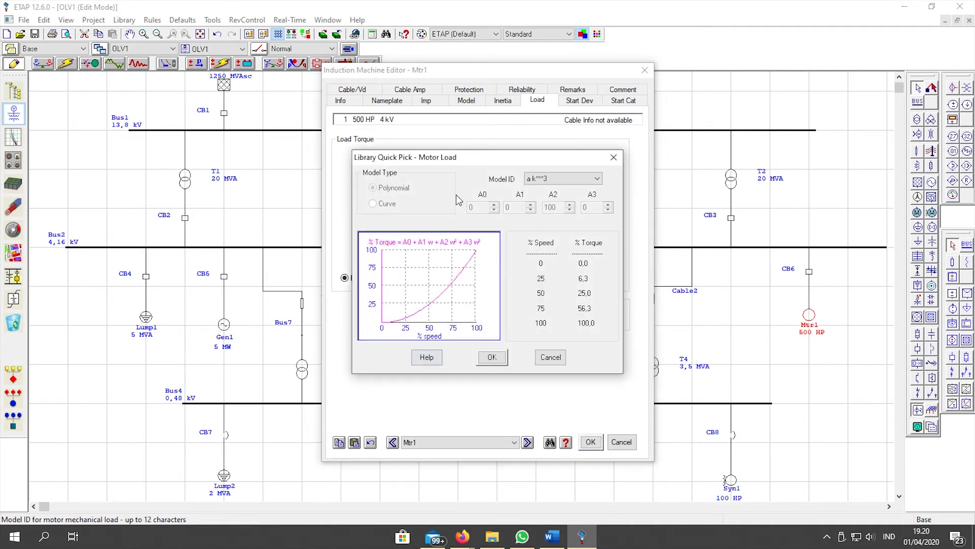
pyautogui.click(492, 357)
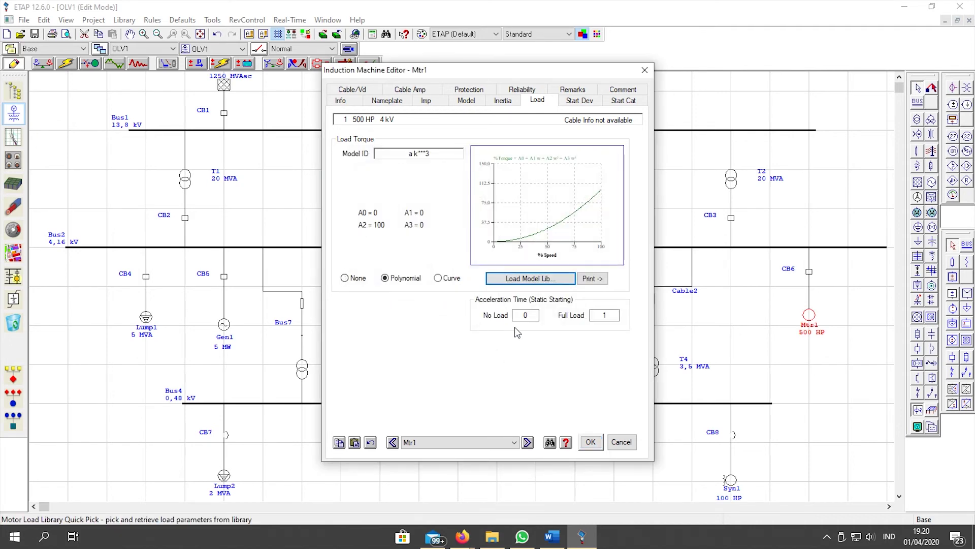
# Set Mtr1's inertia WR² to 100 for the motor, the coupling and the load
pyautogui.click(503, 100)
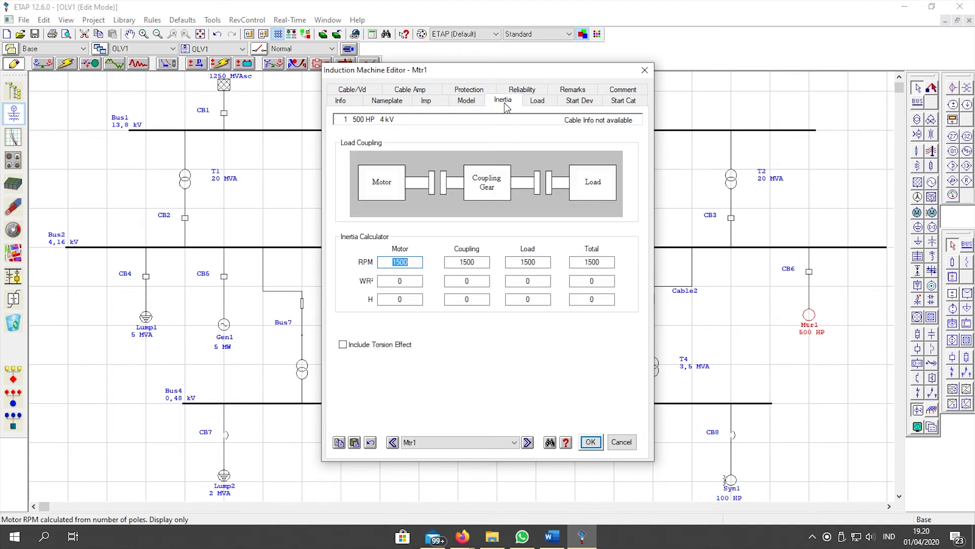
pyautogui.click(400, 281)
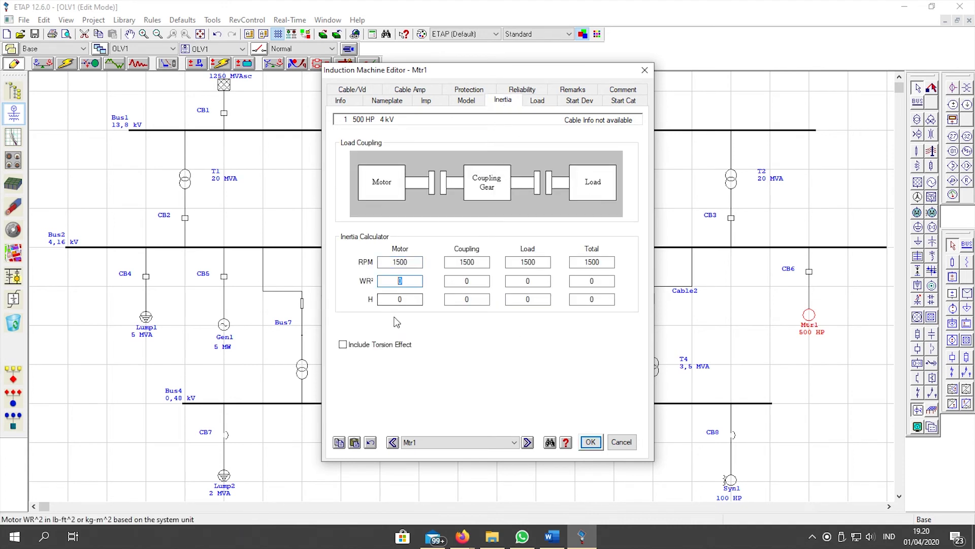
pyautogui.write('100')
pyautogui.press('Tab')
pyautogui.write('1')
pyautogui.press('Tab')
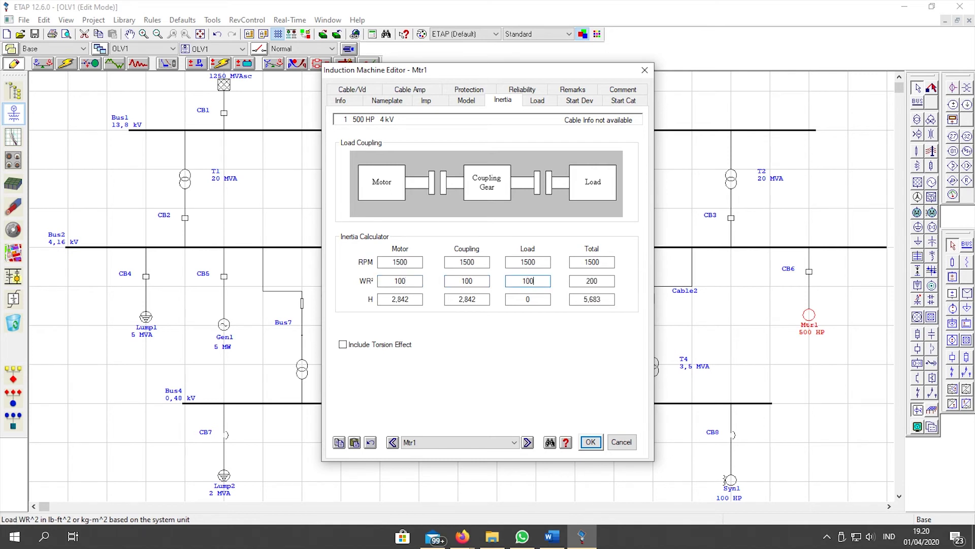
pyautogui.press('Tab')
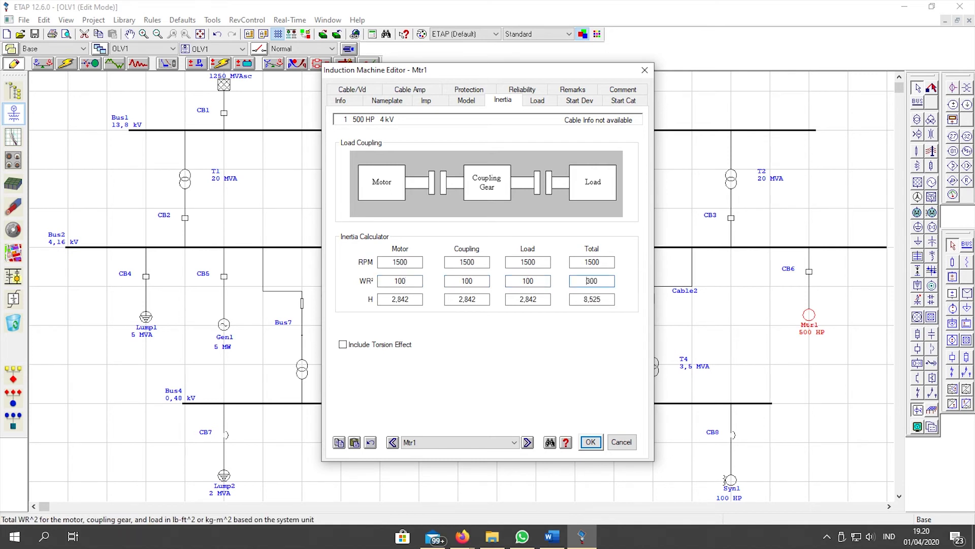
# Run the parameter estimation for Mtr1 with the output report named Mtr1, then close the estimation
pyautogui.click(466, 101)
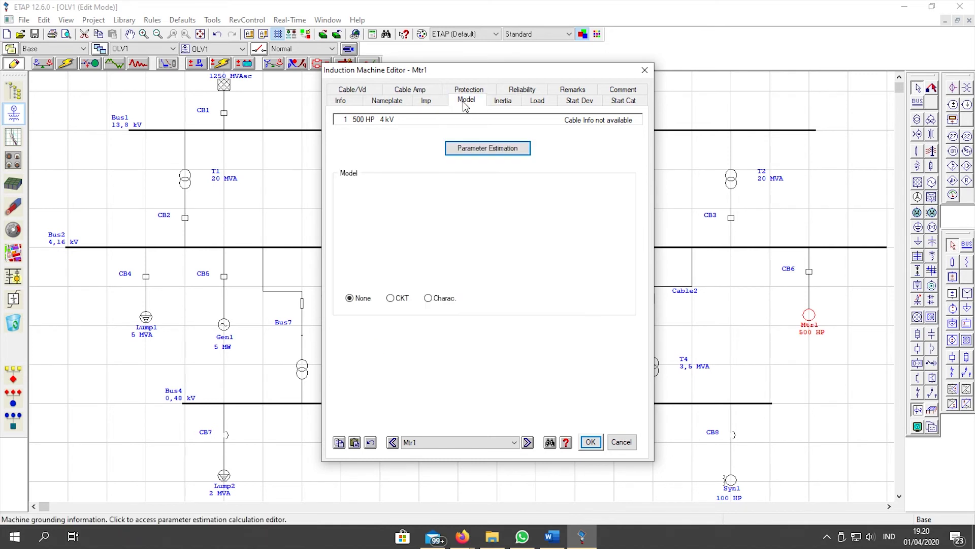
pyautogui.click(482, 151)
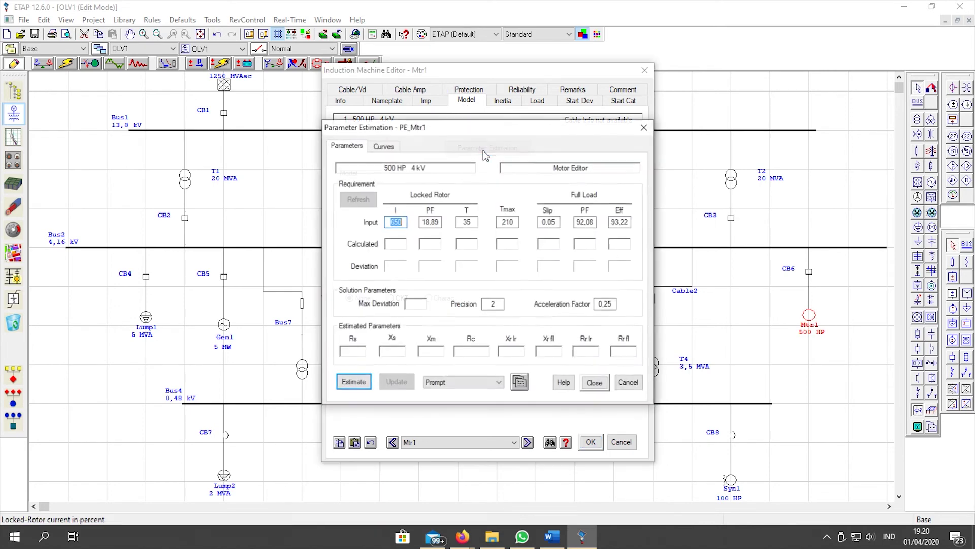
pyautogui.click(353, 382)
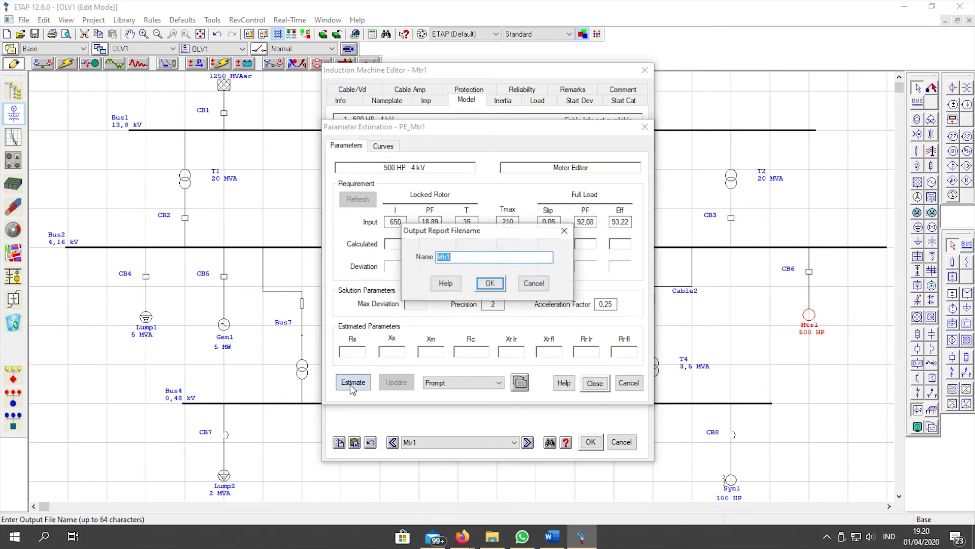
pyautogui.click(490, 284)
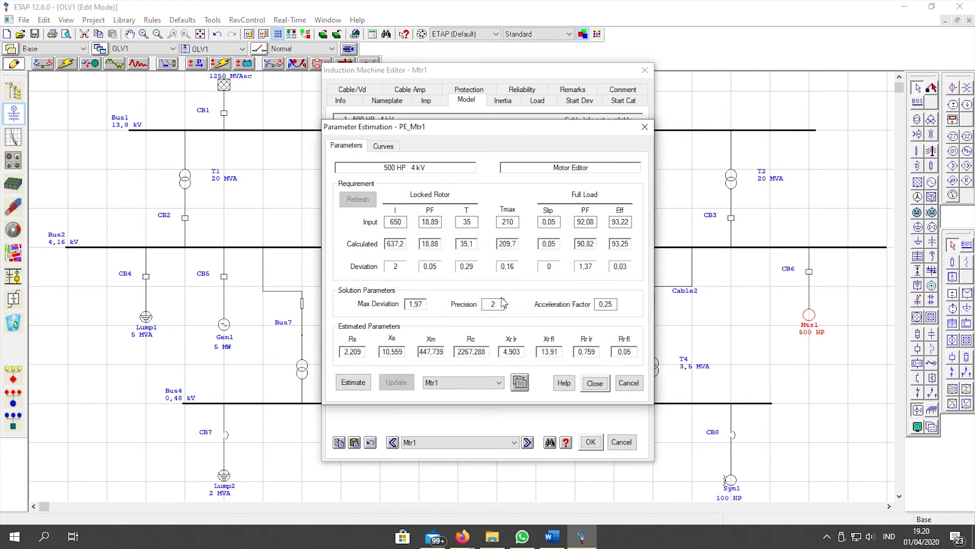
pyautogui.click(574, 296)
pyautogui.click(598, 385)
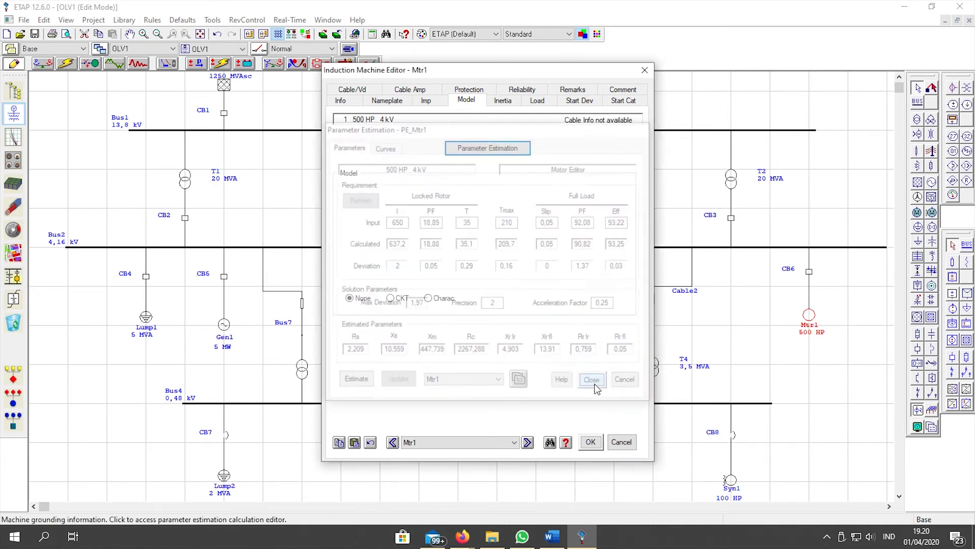
# Assign Mtr1 the Single2 CKT model MV500HP2P of design class HV-HS-HT from the library and accept the motor's settings
pyautogui.click(391, 298)
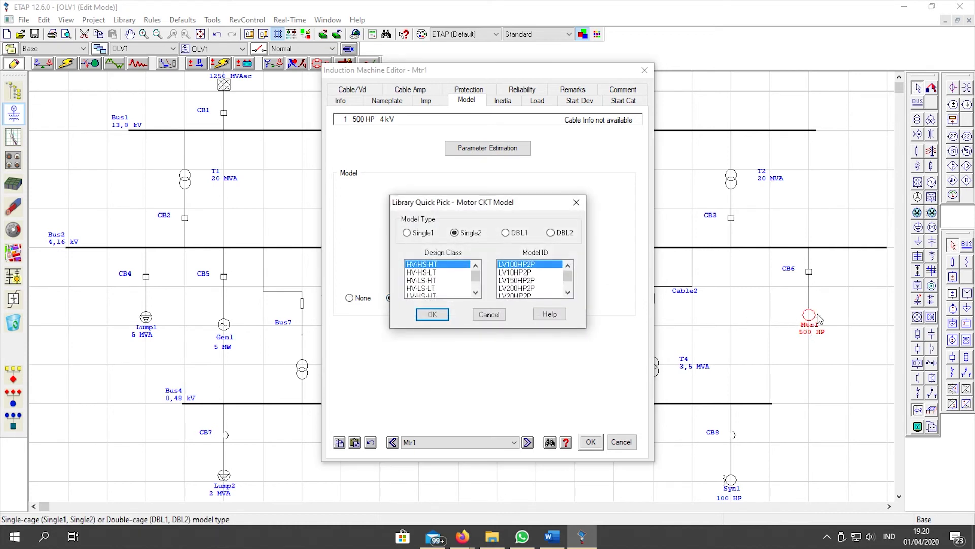
pyautogui.scroll(-5, 568, 282)
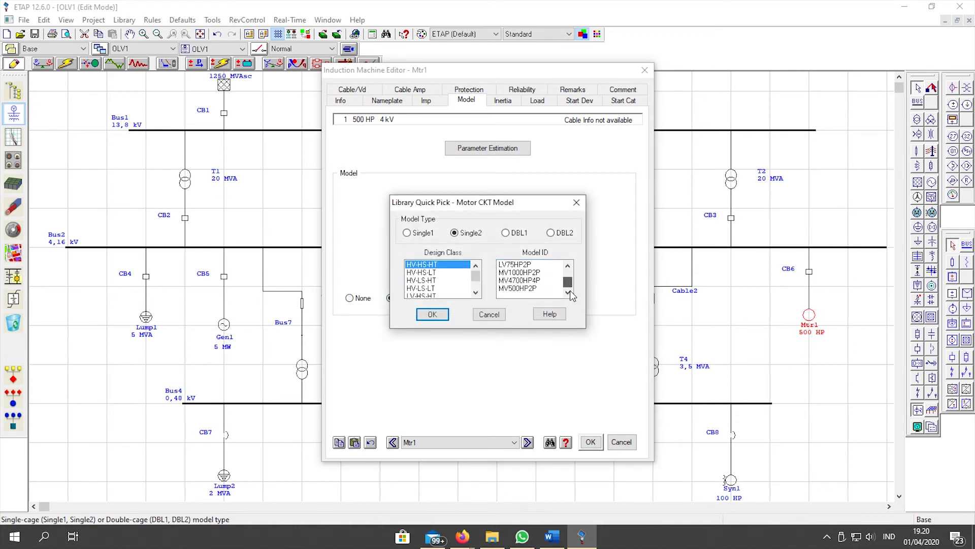
pyautogui.click(507, 289)
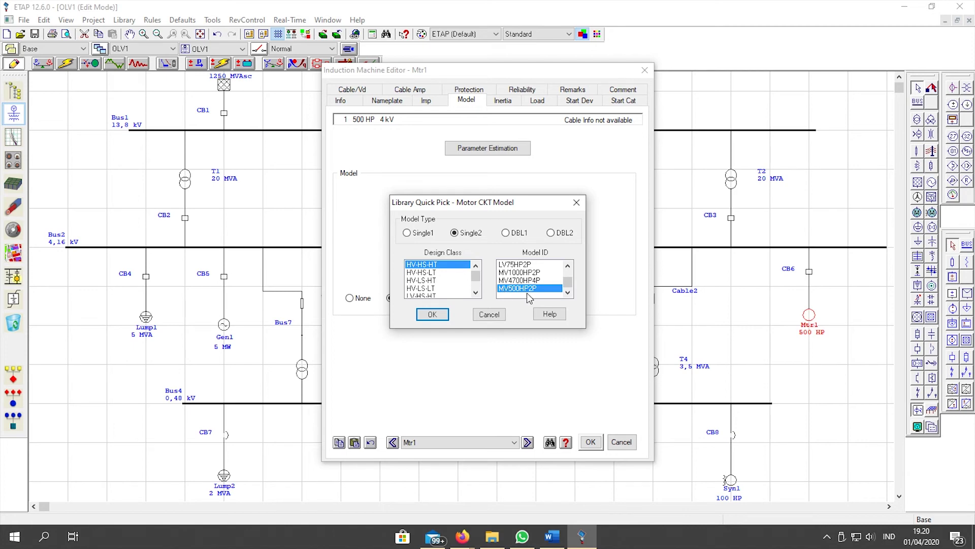
pyautogui.click(433, 315)
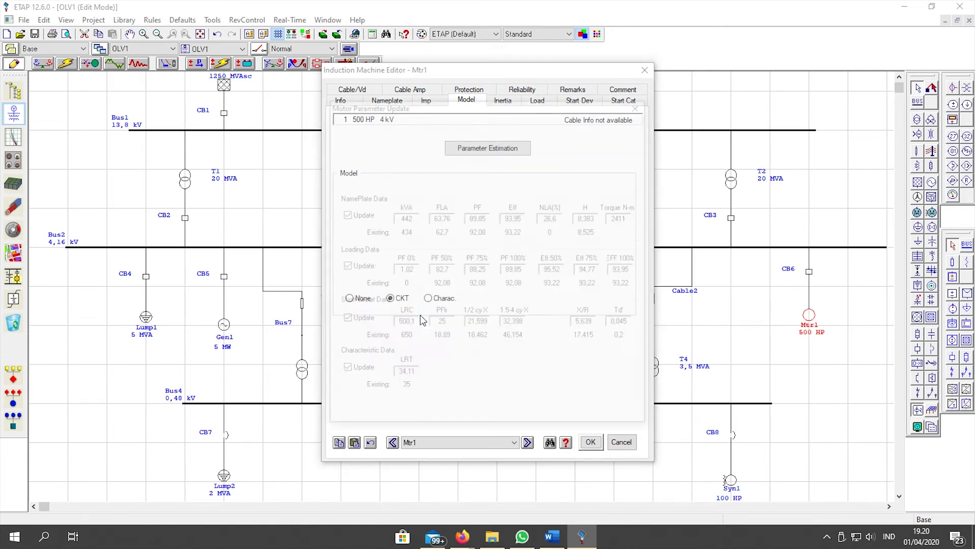
pyautogui.click(475, 409)
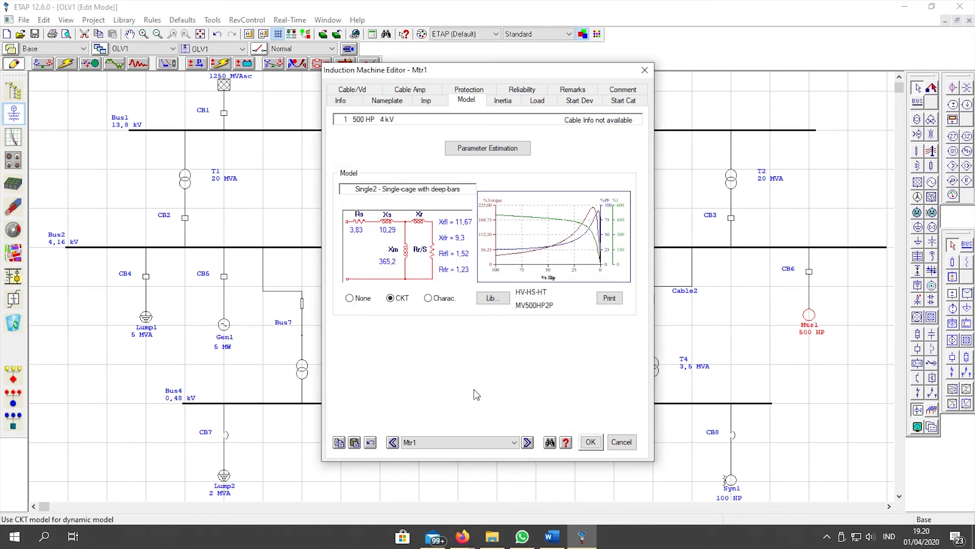
pyautogui.click(590, 442)
# Assign synchronous motor Syn1 the polynomial load torque model with A2 = 100 from the load model library
pyautogui.doubleClick(730, 480)
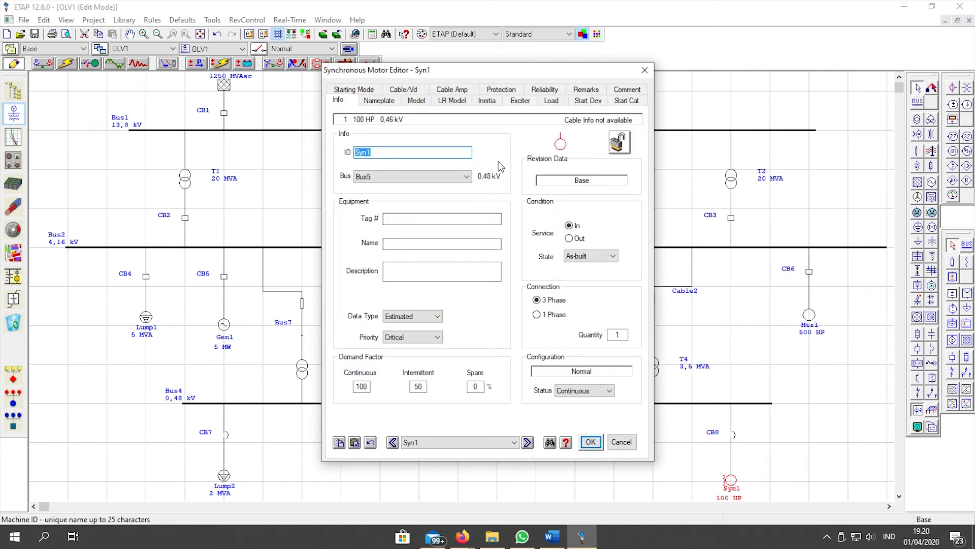
pyautogui.click(551, 100)
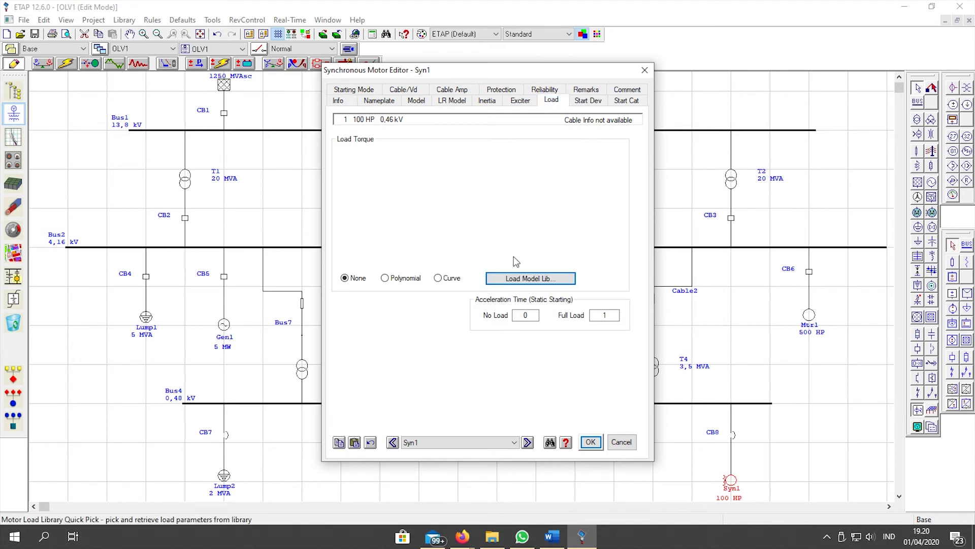
pyautogui.click(523, 279)
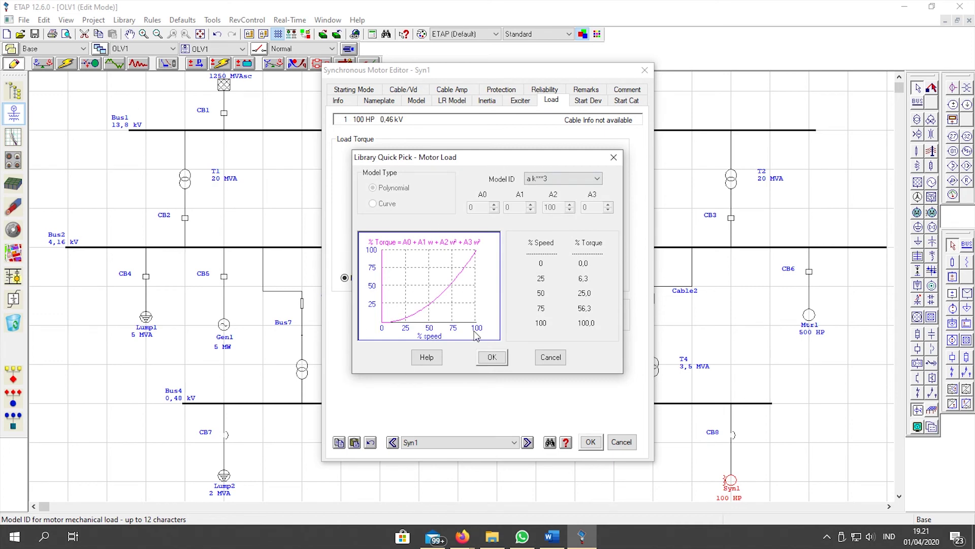
pyautogui.click(491, 357)
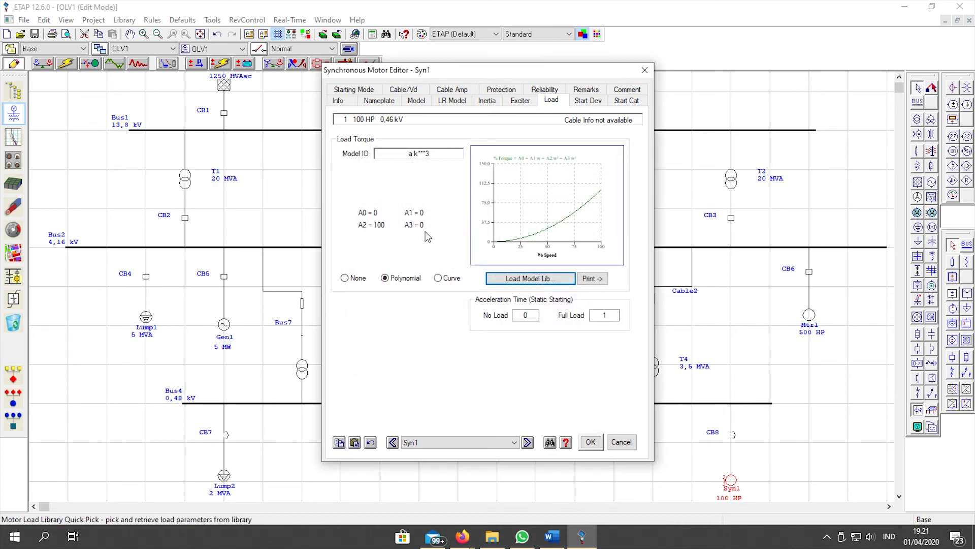
# Set Syn1's inertia WR² to 100 for the motor, the coupling and the load
pyautogui.click(486, 100)
pyautogui.click(379, 283)
pyautogui.write('100')
pyautogui.press('Tab')
pyautogui.press('Tab')
pyautogui.write('1')
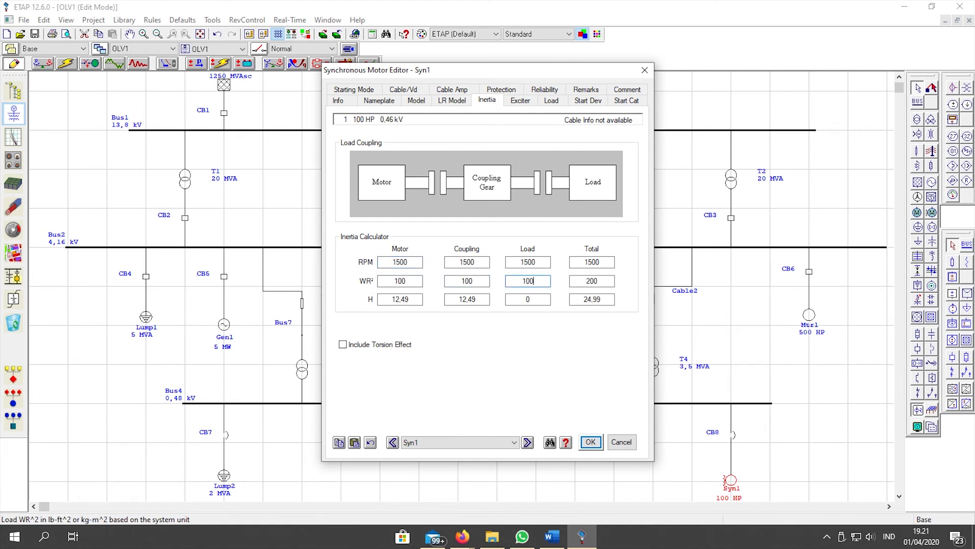
pyautogui.press('Tab')
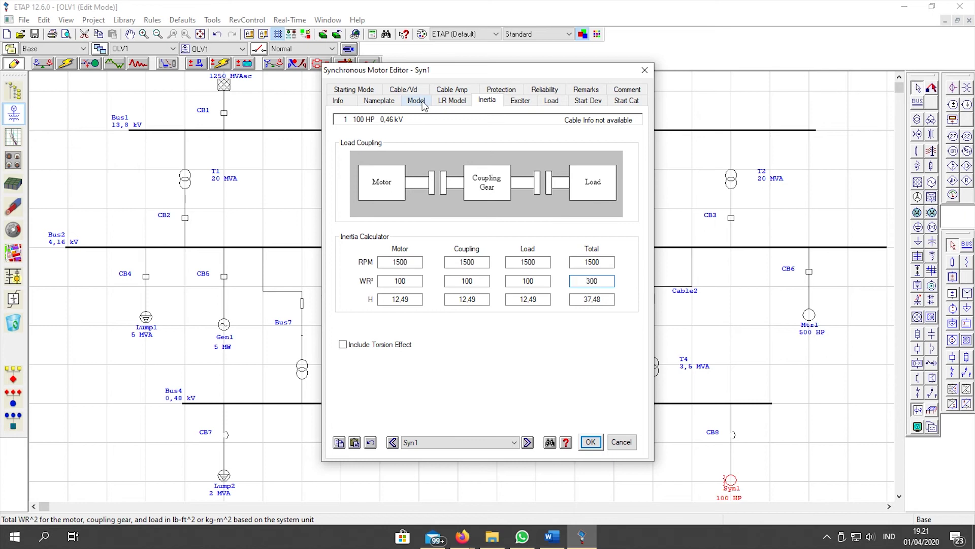
# Assign Syn1 the Single2 CKT locked-rotor model LV100HP2P of class HV-HS-HT and accept the motor's settings
pyautogui.click(452, 100)
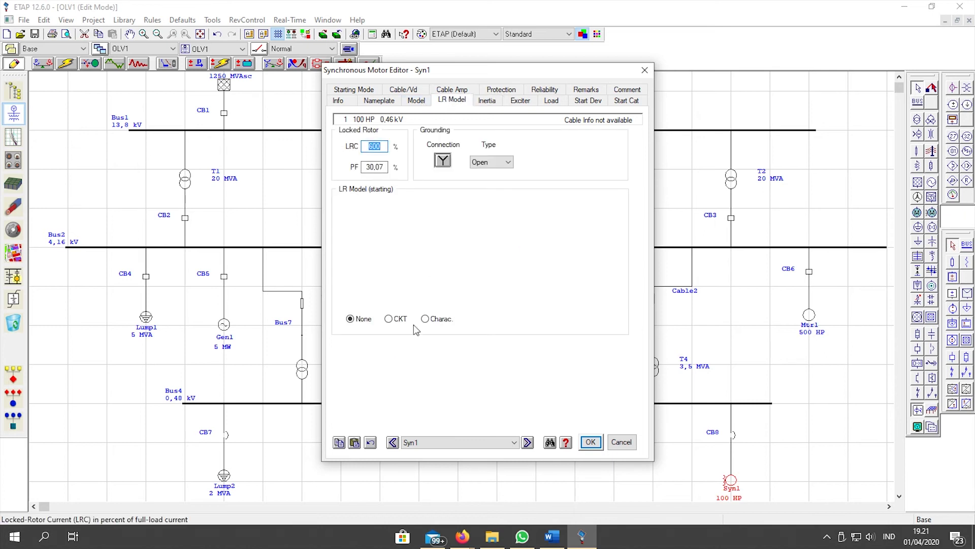
pyautogui.click(389, 321)
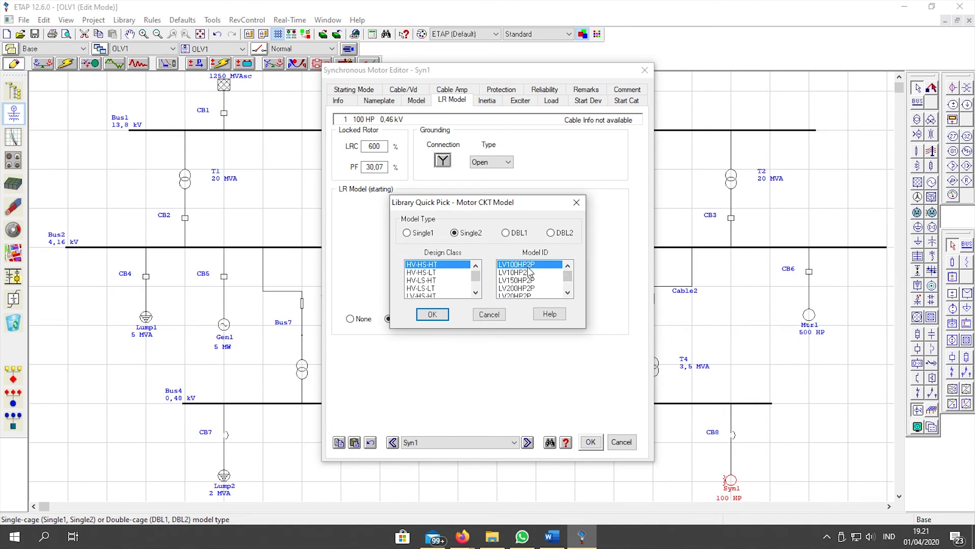
pyautogui.scroll(-3, 559, 280)
pyautogui.scroll(3, 548, 279)
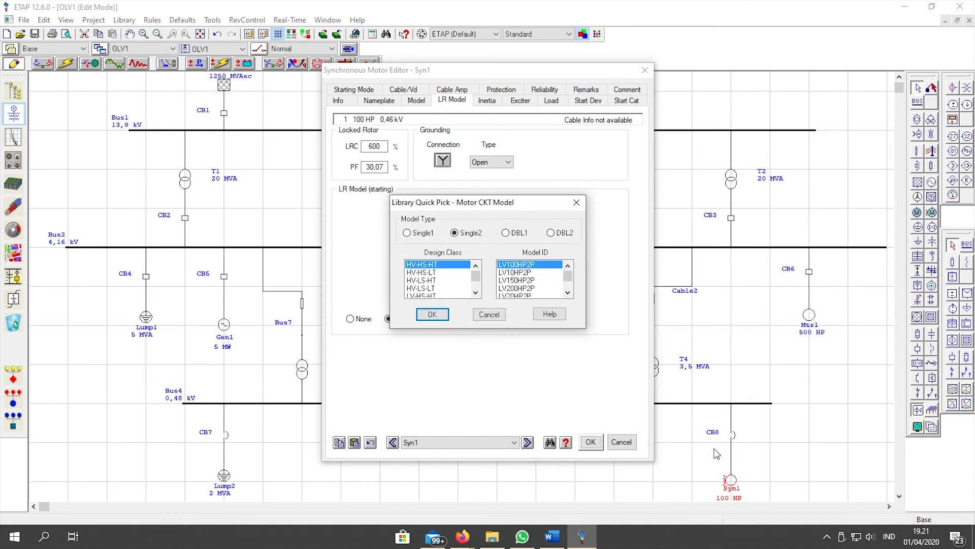
pyautogui.click(432, 315)
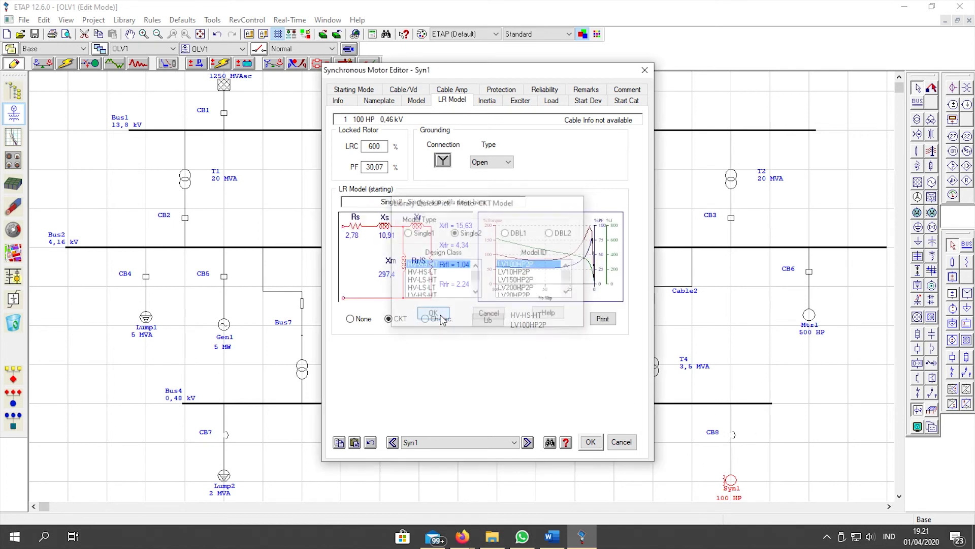
pyautogui.click(590, 441)
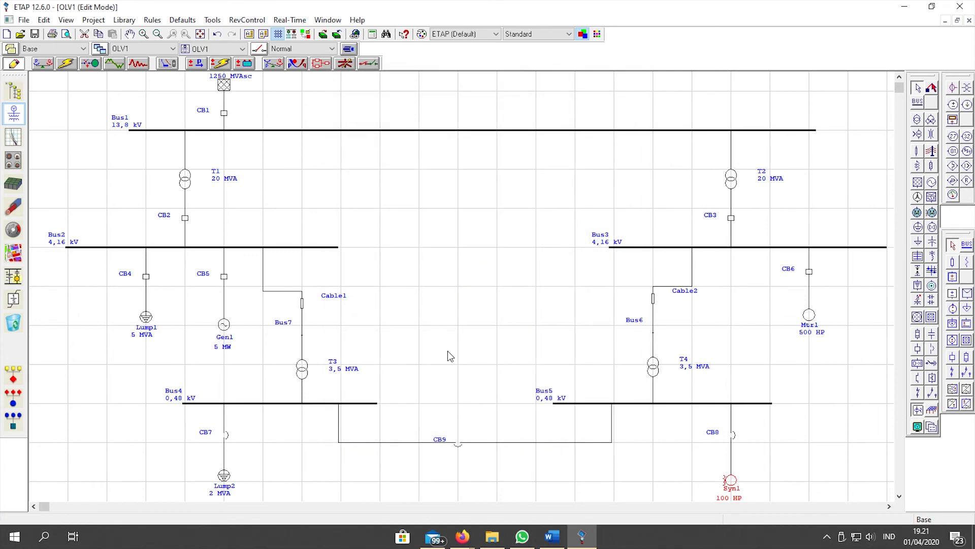
# Run the dynamic motor starting analysis on OLV1 in motor acceleration mode and maximize the diagram
pyautogui.click(93, 65)
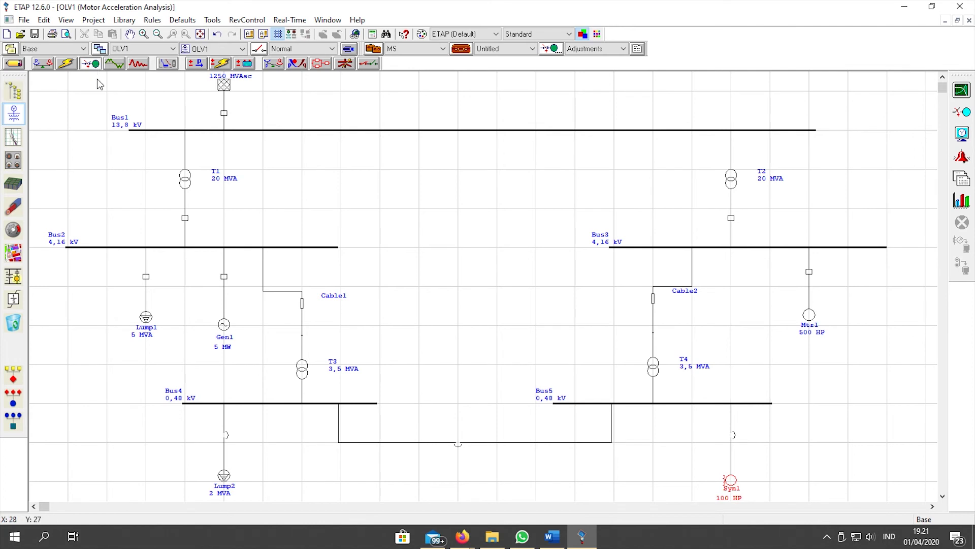
pyautogui.click(959, 94)
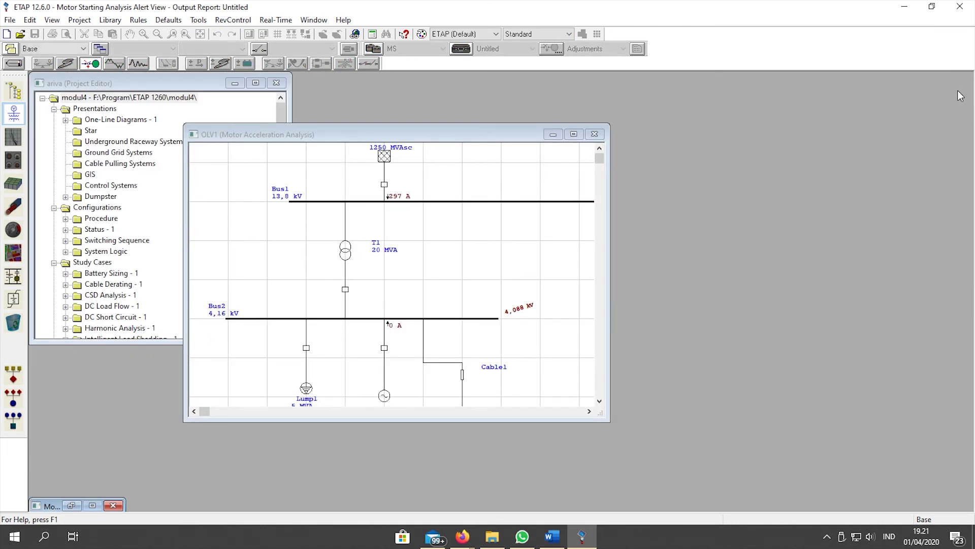
pyautogui.click(573, 133)
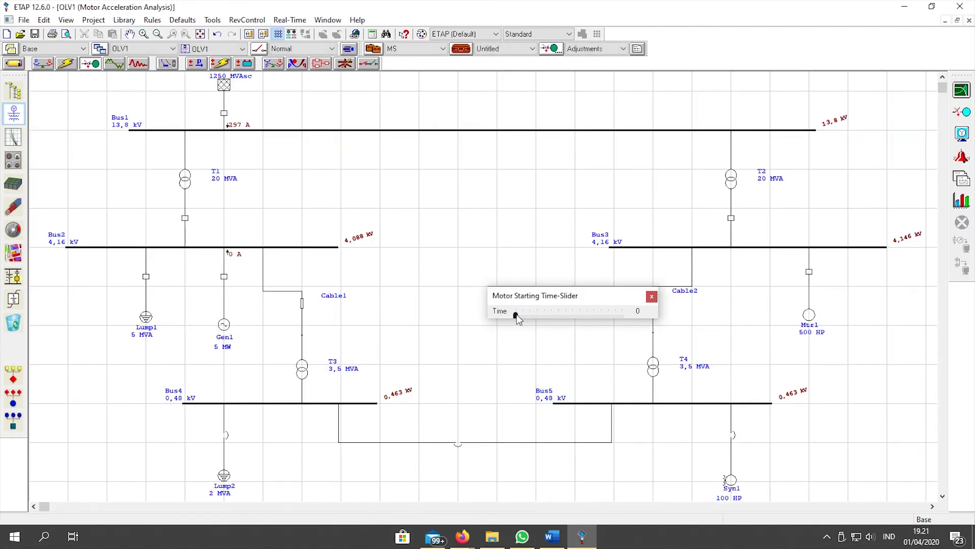
# Step through the motor starting simulation to 2.98 s, examining bus voltages and motor currents, and close the time slider
pyautogui.click(526, 314)
pyautogui.click(528, 314)
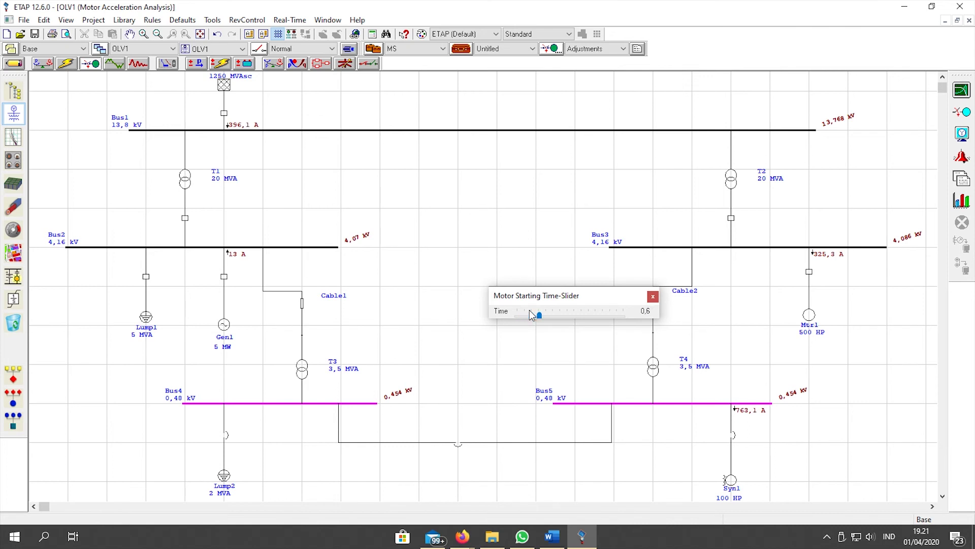
pyautogui.press('Right')
pyautogui.press('Right')
pyautogui.press('Right')
pyautogui.press('Right')
pyautogui.press('Right')
pyautogui.press('Right')
pyautogui.press('Left')
pyautogui.press('Right')
pyautogui.press('Right')
pyautogui.press('Right')
pyautogui.press('Right')
pyautogui.press('Right')
pyautogui.press('Right')
pyautogui.press('Right')
pyautogui.press('Right')
pyautogui.press('Right')
pyautogui.press('Right')
pyautogui.click(653, 297)
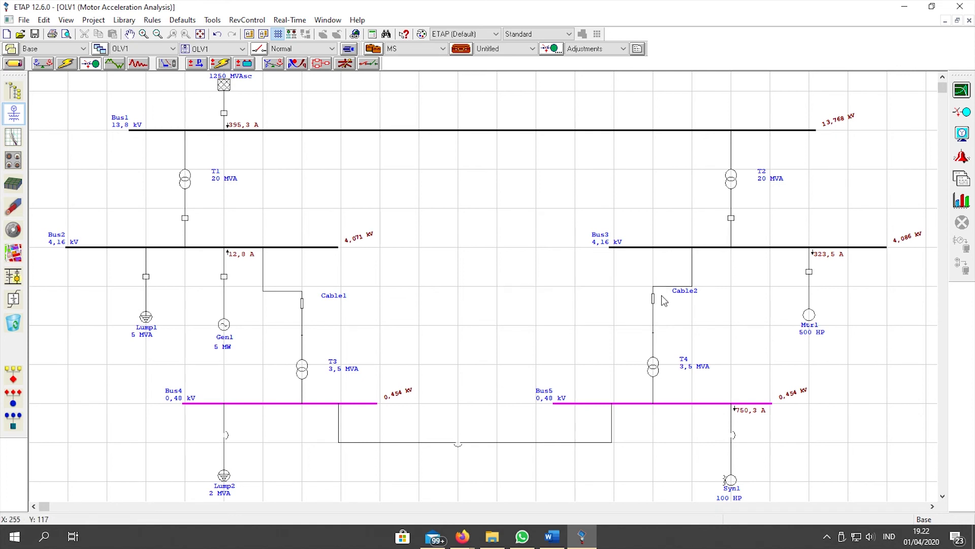
# Plot all motor starting curves for motors Mtr1 and Syn1
pyautogui.click(962, 203)
pyautogui.click(339, 162)
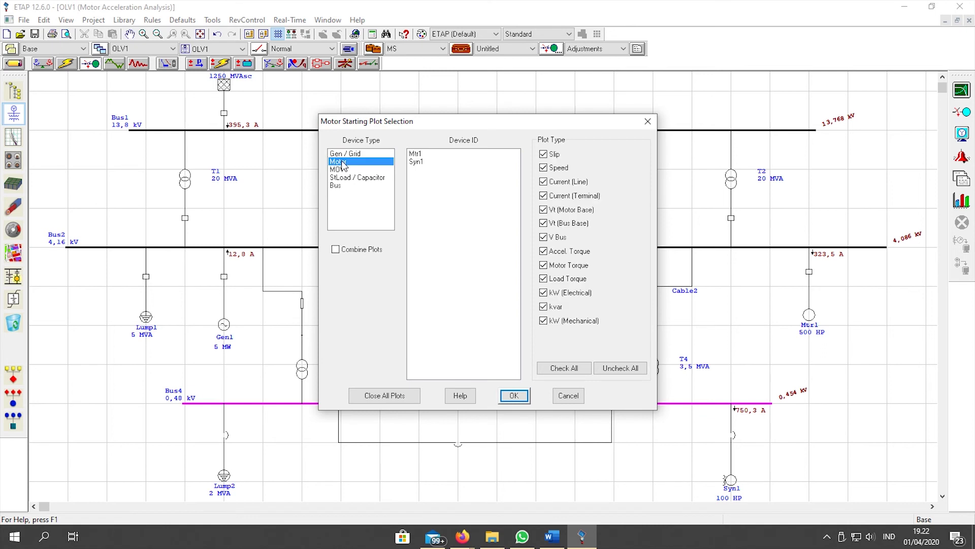
pyautogui.click(419, 154)
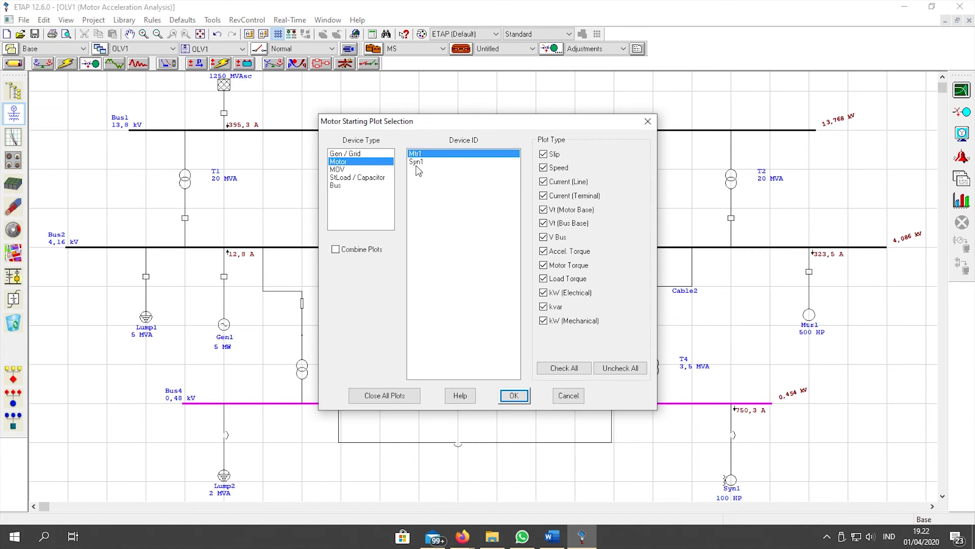
pyautogui.click(419, 163)
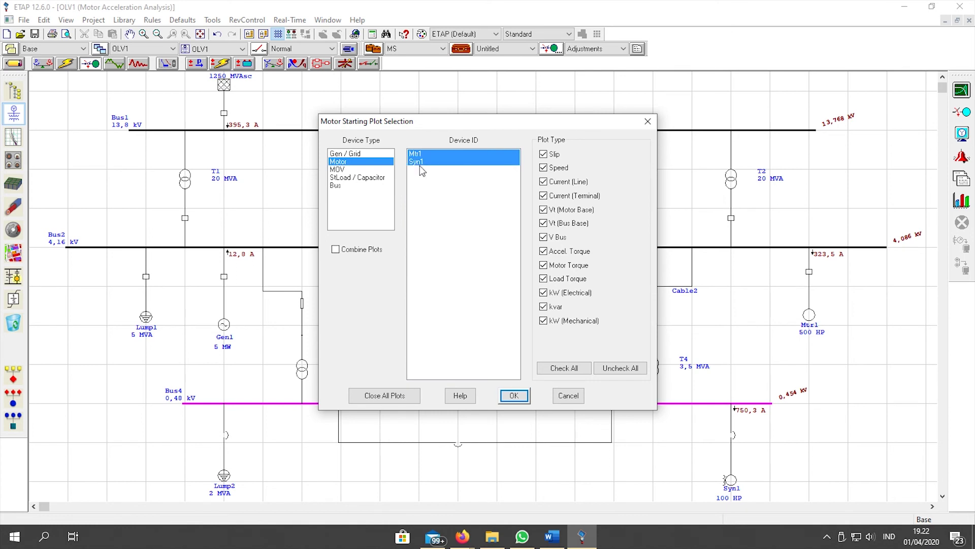
pyautogui.click(514, 396)
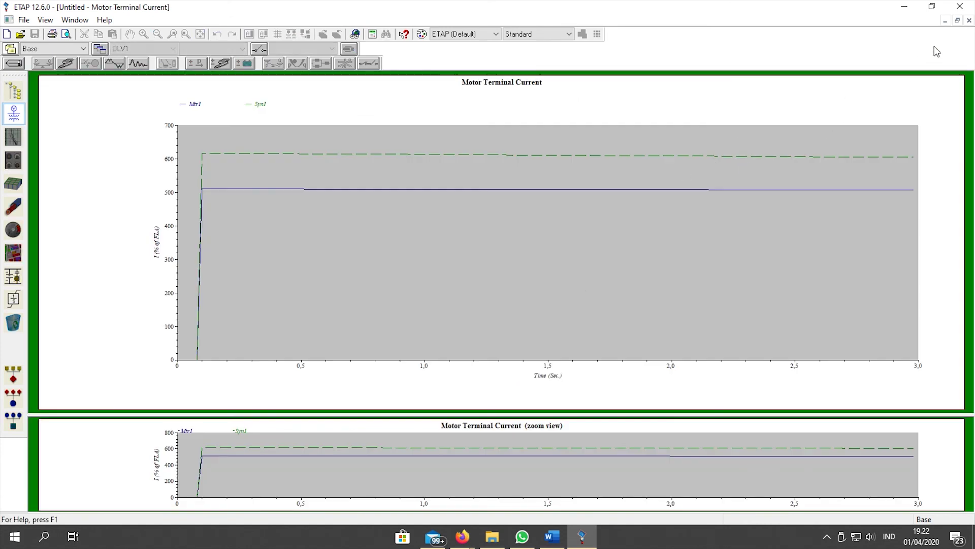
# Restore the plot windows and spread them apart to examine the motor current, speed, voltage, power and torque curves
pyautogui.click(957, 20)
pyautogui.moveTo(432, 154); pyautogui.dragTo(711, 128)
pyautogui.click(340, 258)
pyautogui.moveTo(438, 133); pyautogui.dragTo(687, 148)
pyautogui.click(301, 221)
pyautogui.moveTo(375, 123); pyautogui.dragTo(645, 138)
pyautogui.click(242, 179)
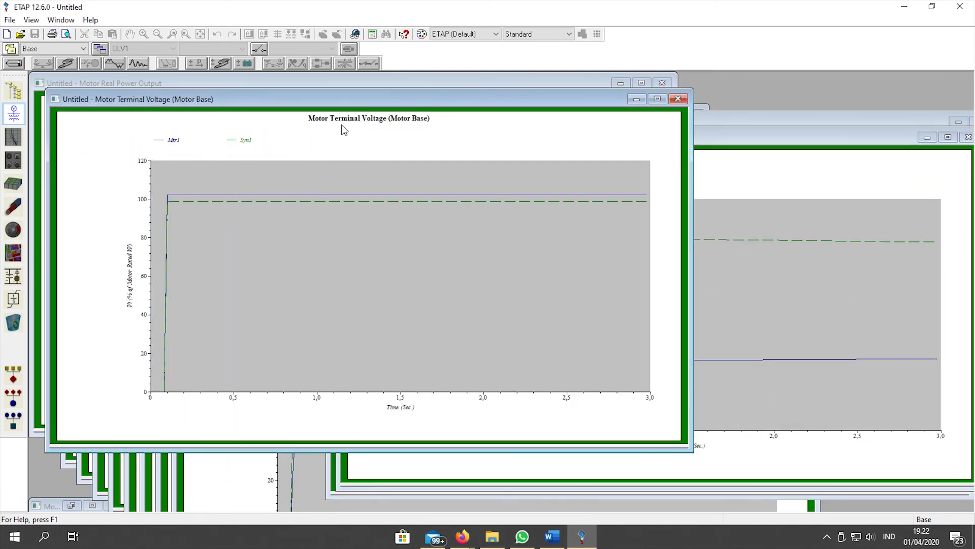
pyautogui.moveTo(254, 111); pyautogui.dragTo(510, 138)
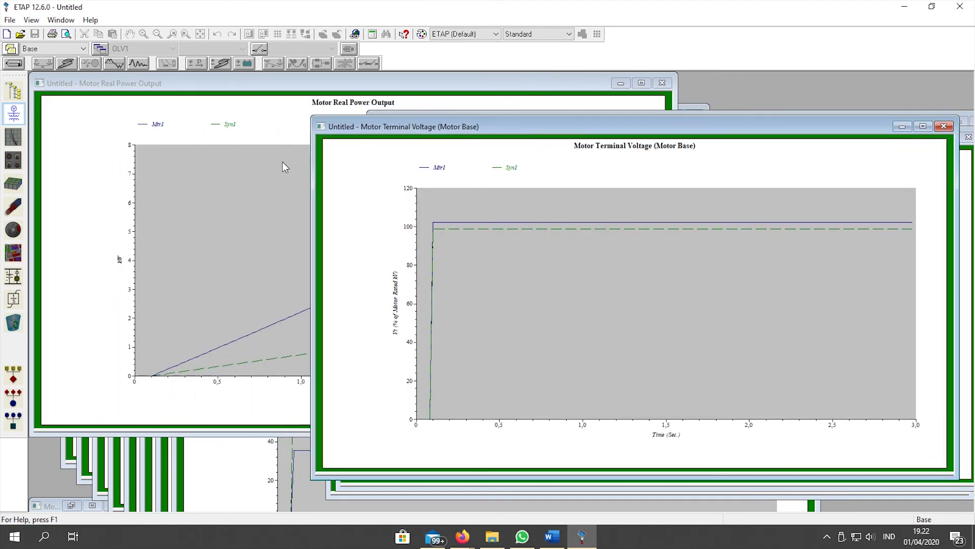
pyautogui.click(162, 208)
pyautogui.moveTo(333, 84); pyautogui.dragTo(622, 124)
pyautogui.moveTo(231, 224); pyautogui.dragTo(343, 71)
pyautogui.moveTo(240, 210); pyautogui.dragTo(197, 107)
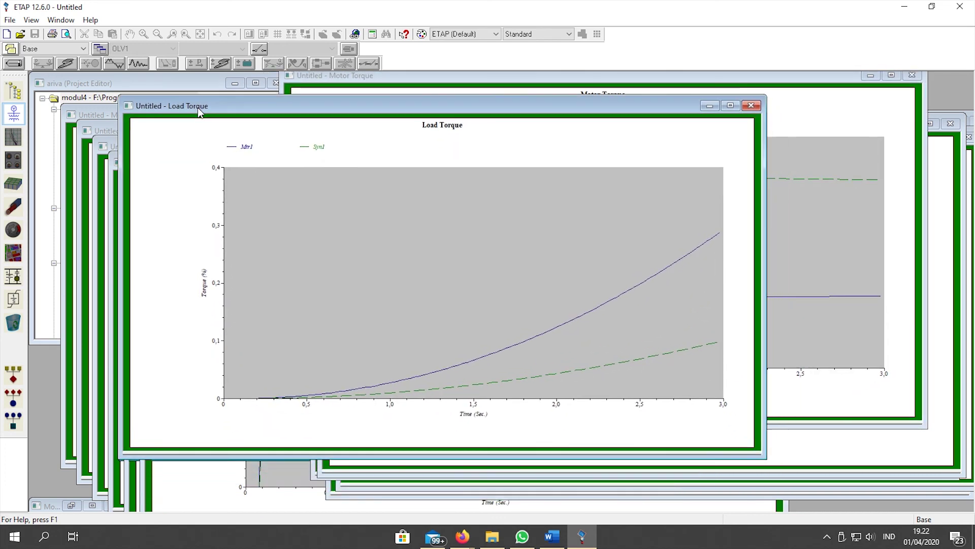
# Close all motor starting plots and the time slider, and maximize the OLV1 diagram
pyautogui.click(751, 108)
pyautogui.click(912, 75)
pyautogui.click(950, 123)
pyautogui.click(945, 126)
pyautogui.click(968, 137)
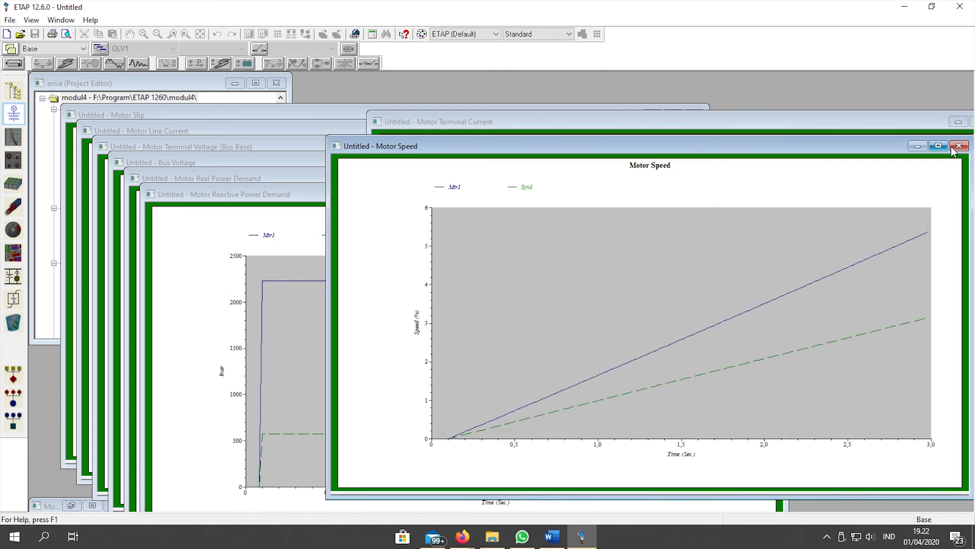
pyautogui.click(963, 147)
pyautogui.moveTo(896, 121); pyautogui.dragTo(694, 137)
pyautogui.click(808, 142)
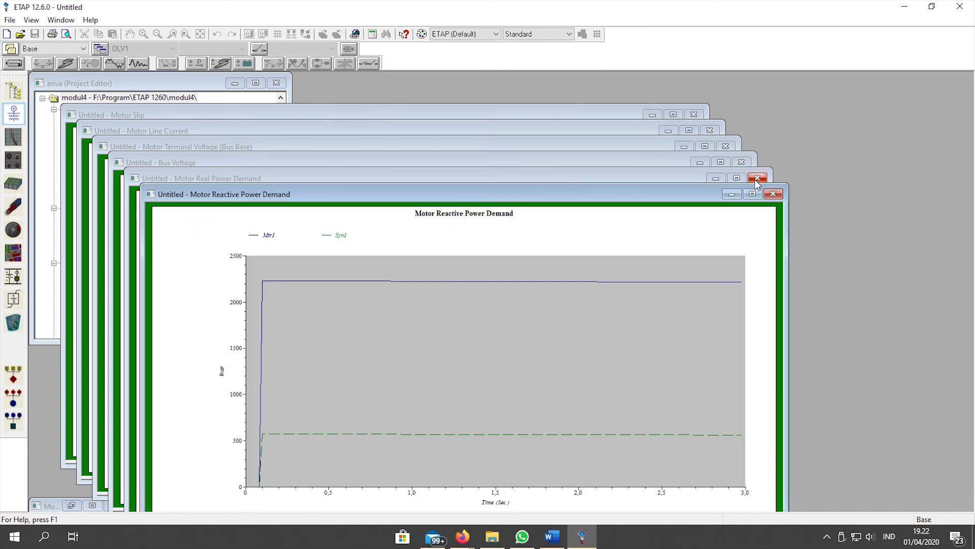
pyautogui.click(771, 194)
pyautogui.click(758, 178)
pyautogui.click(741, 163)
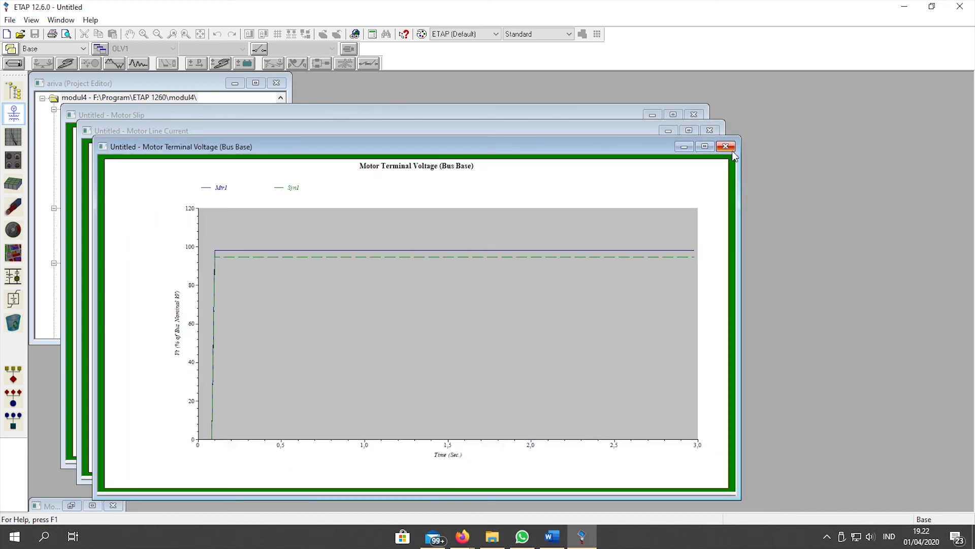
pyautogui.click(726, 147)
pyautogui.click(710, 131)
pyautogui.click(695, 115)
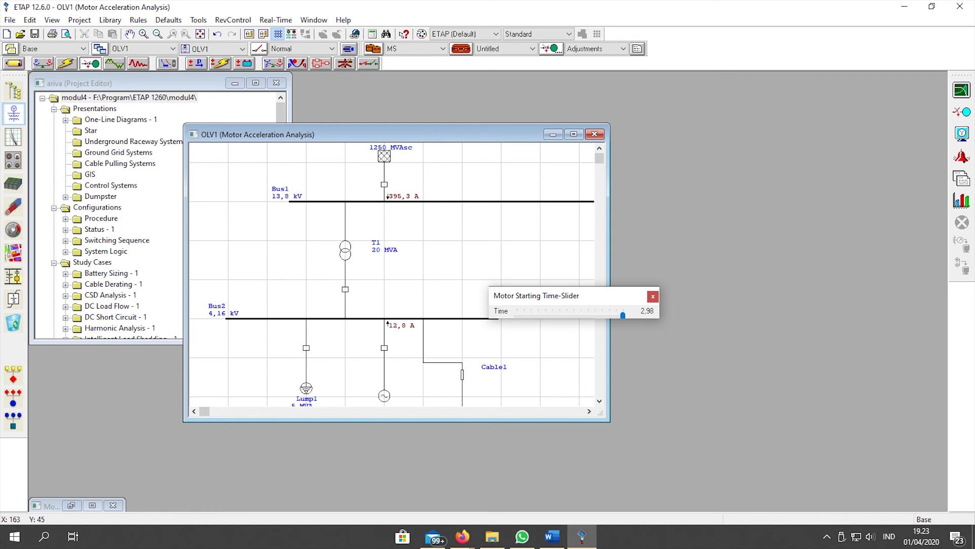
pyautogui.click(652, 296)
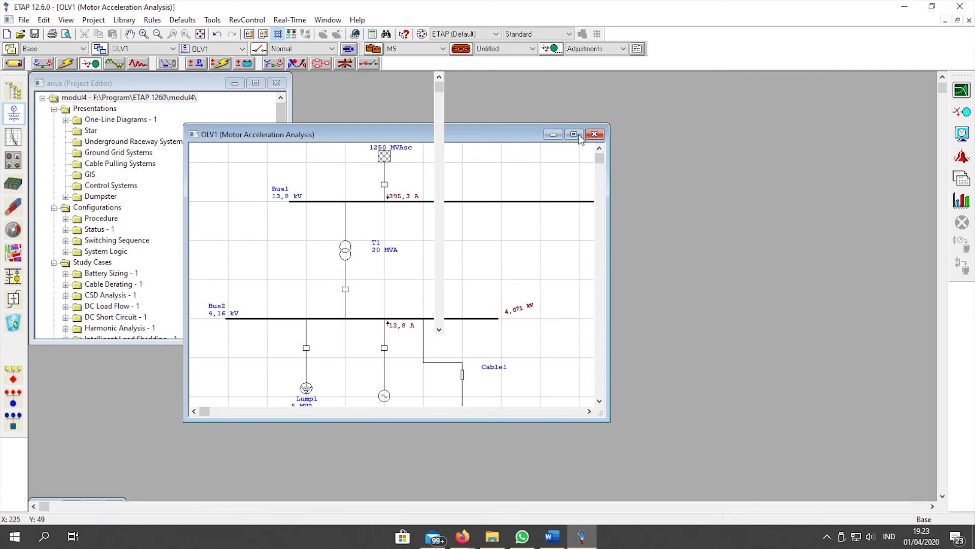
pyautogui.click(574, 134)
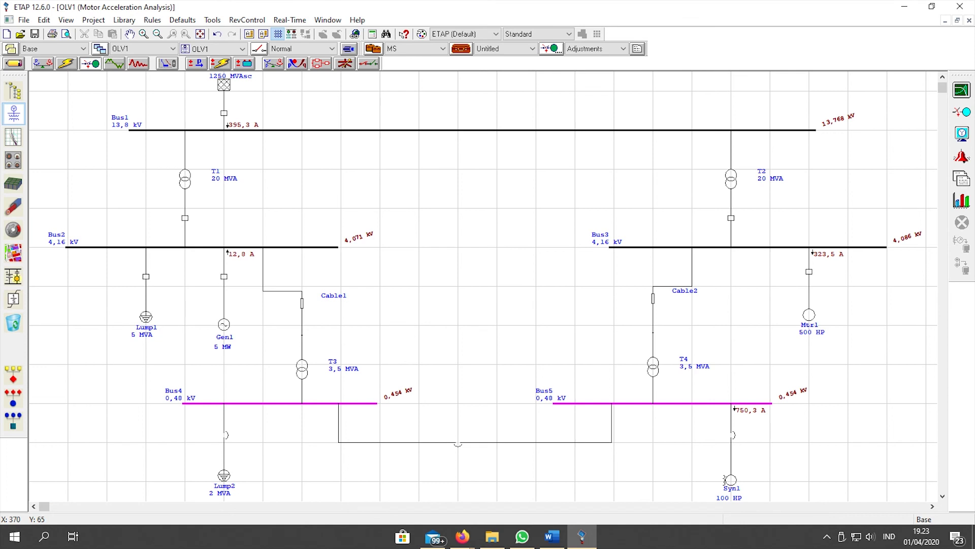
# Set the MS motor starting study case's total simulation time to 7 seconds, and run the dynamic motor starting simulation on the maximized OLV1 diagram
pyautogui.click(460, 49)
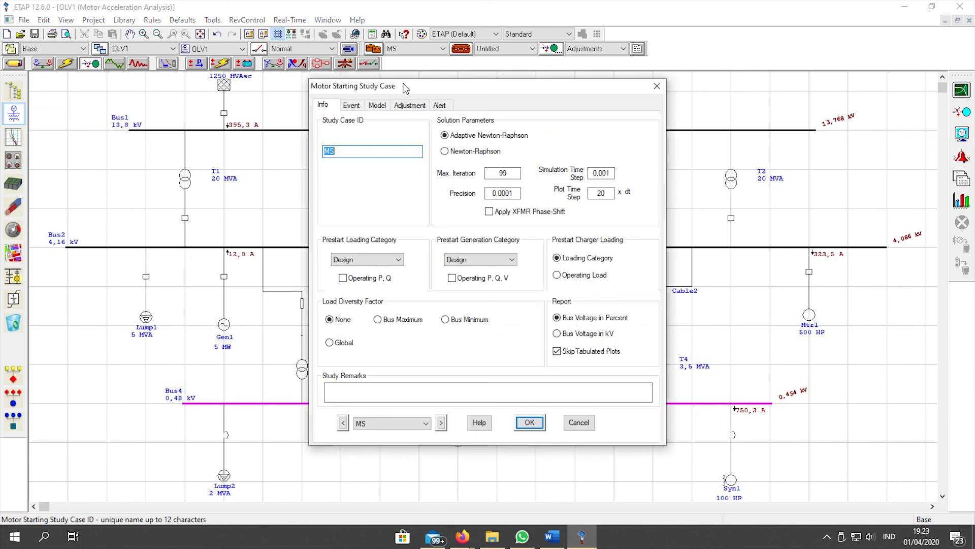
pyautogui.click(352, 106)
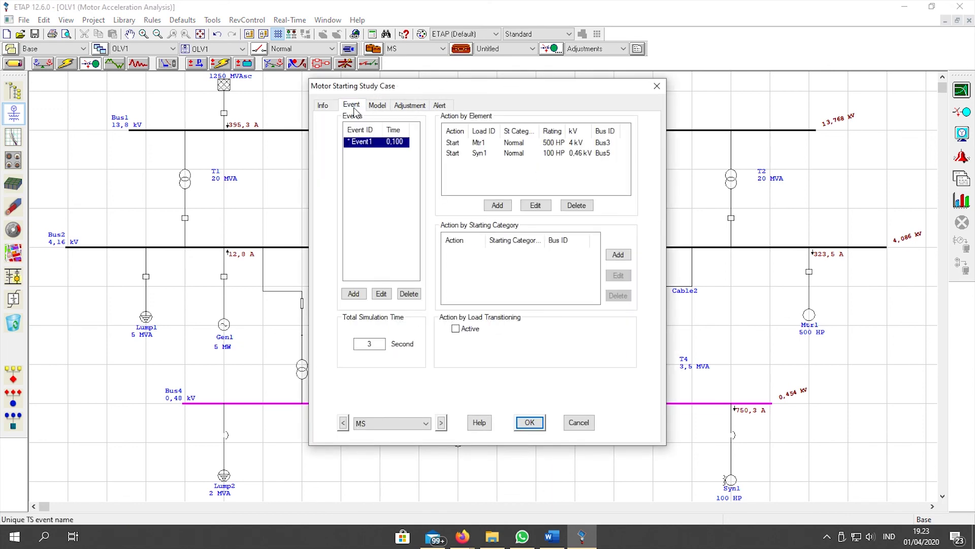
pyautogui.doubleClick(374, 343)
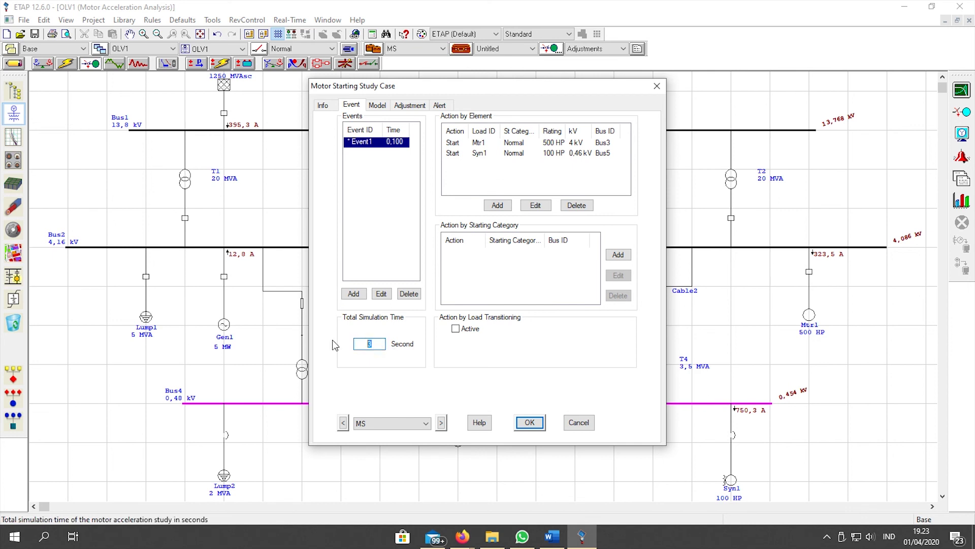
pyautogui.write('7')
pyautogui.click(530, 422)
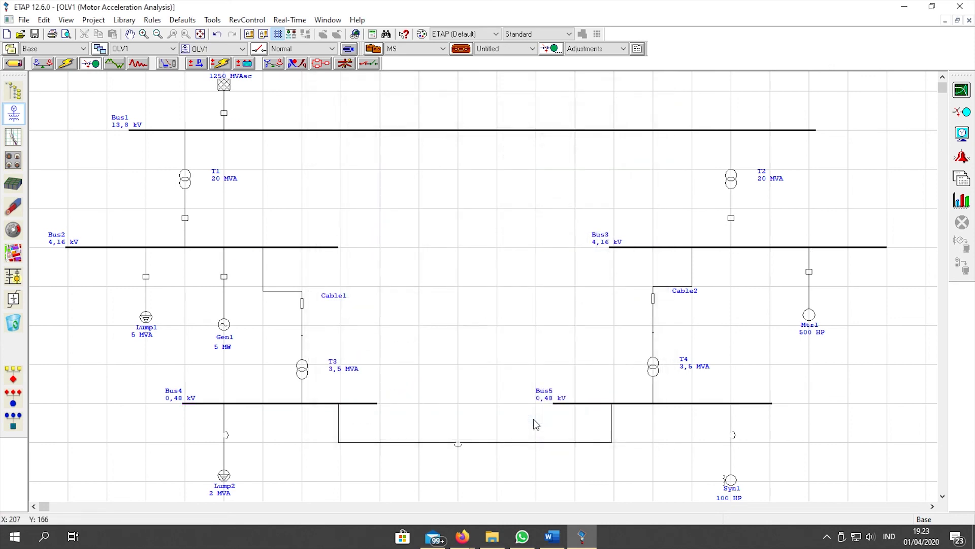
pyautogui.click(960, 94)
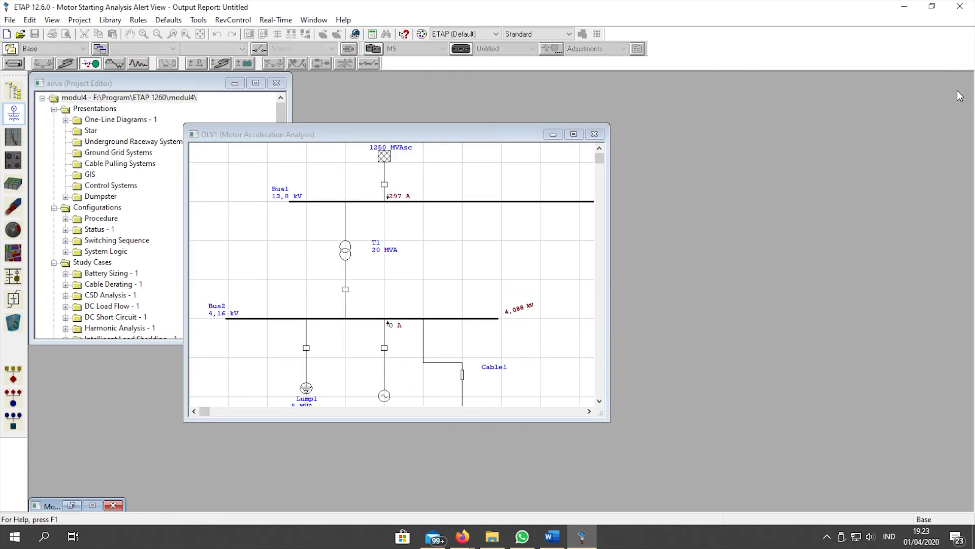
pyautogui.click(573, 134)
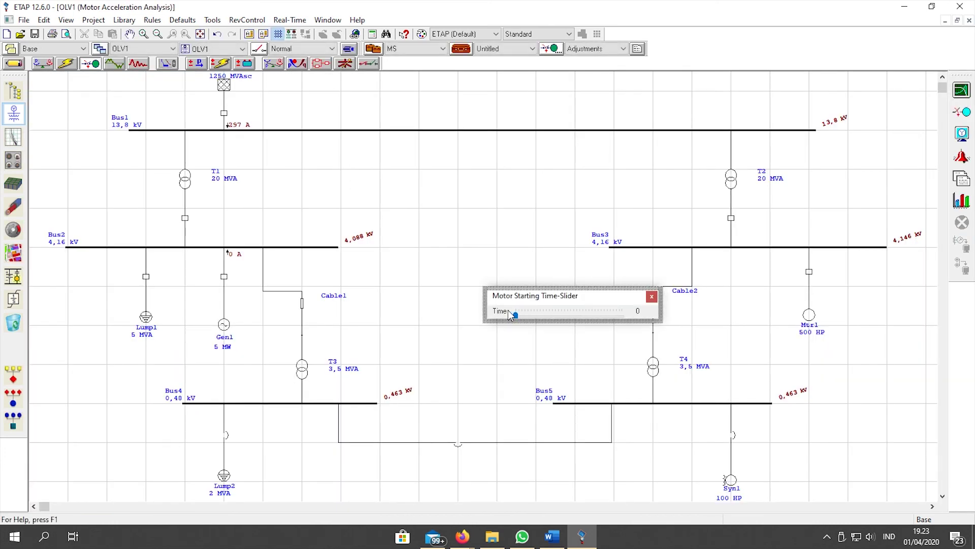
# Step through the motor starting simulation to 6.98 s, examining the bus voltages and motor currents on the diagram
pyautogui.click(532, 309)
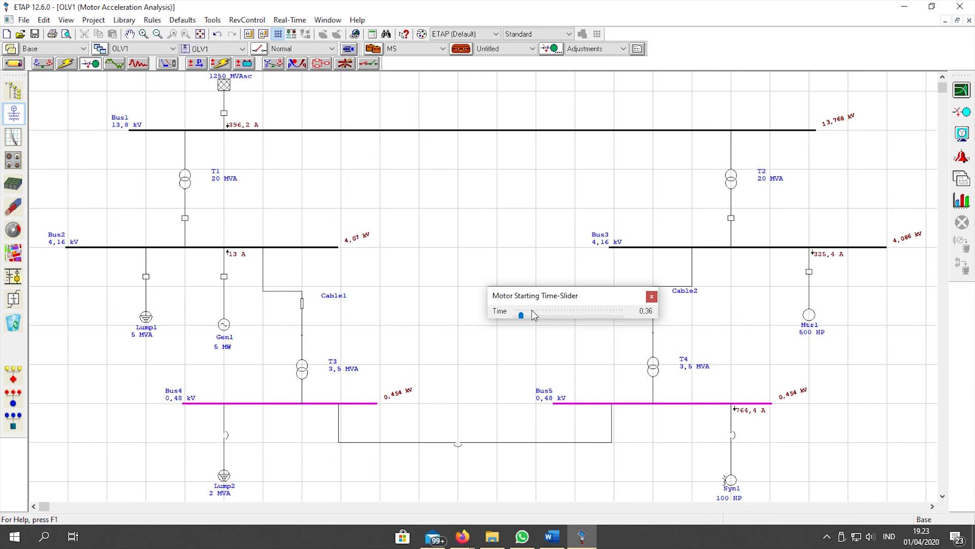
pyautogui.press('Right')
pyautogui.press('Right')
pyautogui.press('Right')
pyautogui.press('Right')
pyautogui.press('Right')
pyautogui.press('Right')
pyautogui.press('Right')
pyautogui.press('Right')
pyautogui.click(582, 305)
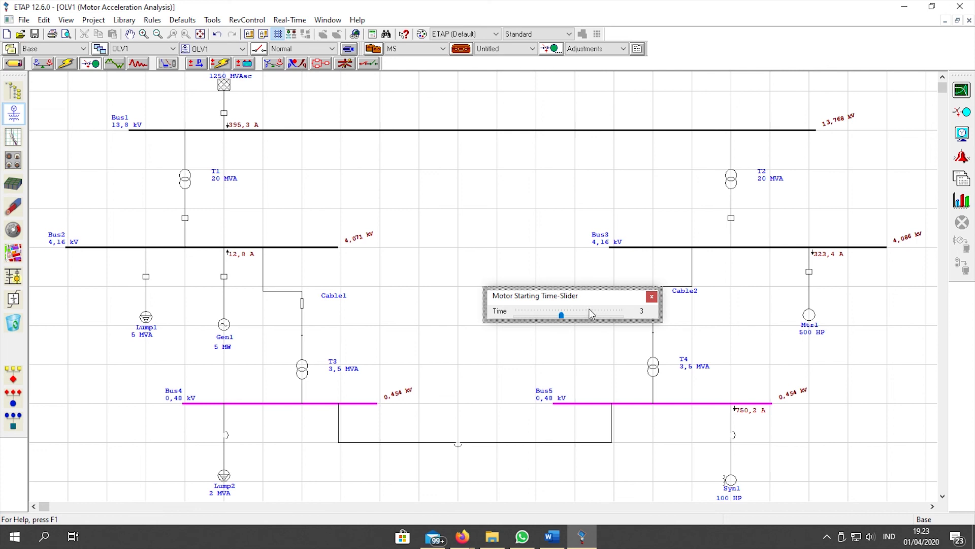
pyautogui.click(587, 313)
pyautogui.press('Right')
pyautogui.press('Right')
pyautogui.press('Right')
pyautogui.press('Right')
pyautogui.press('Right')
pyautogui.press('Right')
pyautogui.press('Right')
pyautogui.press('Right')
pyautogui.press('Right')
pyautogui.press('Right')
pyautogui.press('Right')
pyautogui.press('Right')
pyautogui.press('Right')
pyautogui.press('Right')
pyautogui.press('Right')
pyautogui.press('Right')
pyautogui.press('Right')
pyautogui.press('Right')
pyautogui.press('Right')
pyautogui.press('Right')
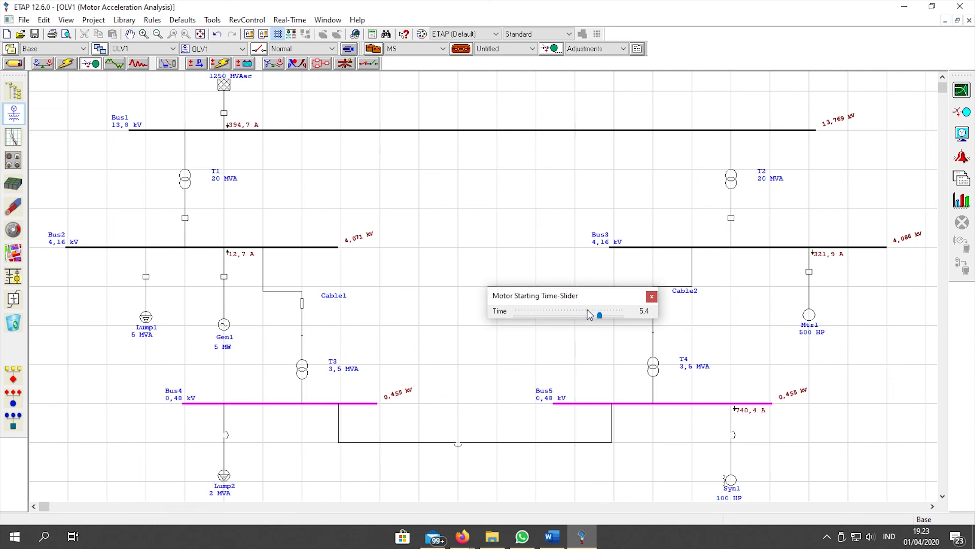
pyautogui.click(652, 296)
# Plot all motor starting curve types for motors Mtr1 and Syn1
pyautogui.click(965, 202)
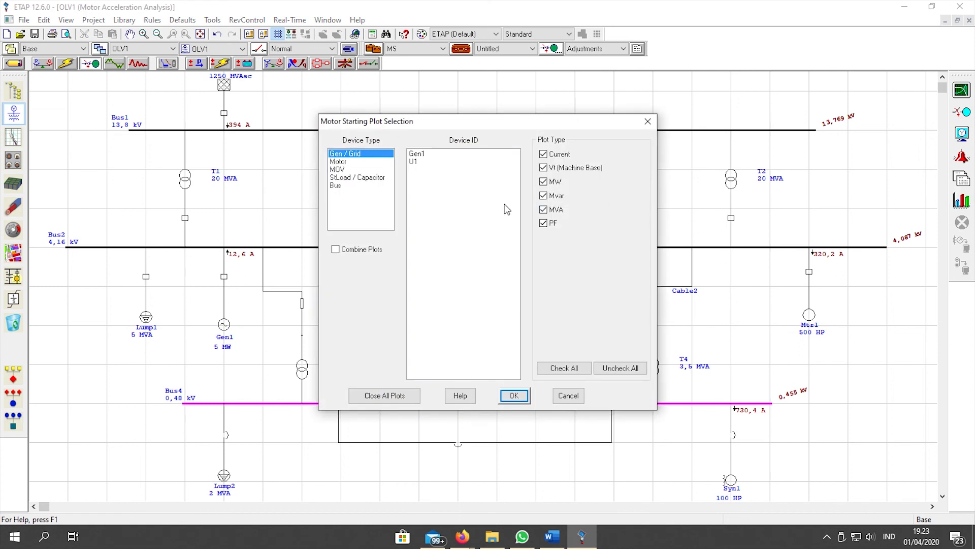
pyautogui.click(340, 162)
pyautogui.moveTo(418, 158); pyautogui.dragTo(424, 167)
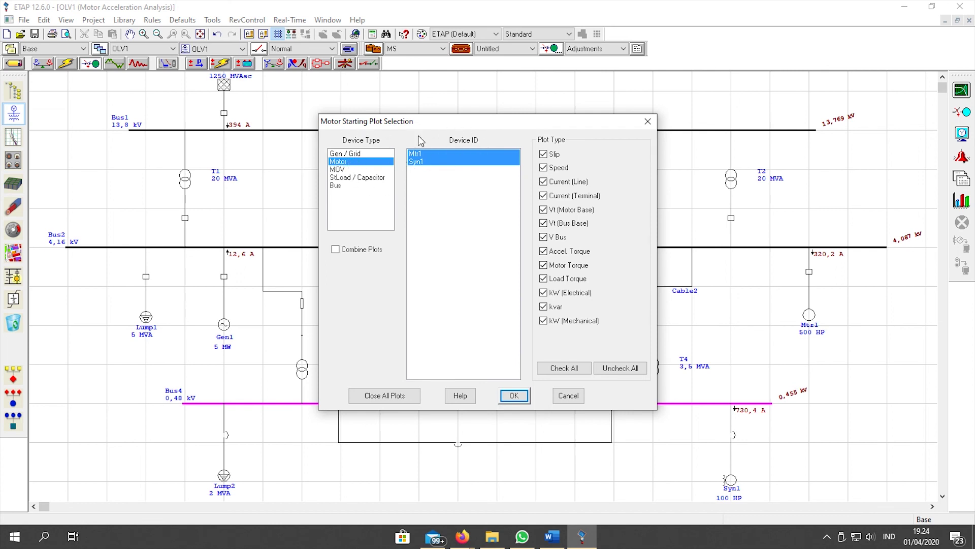
pyautogui.click(513, 396)
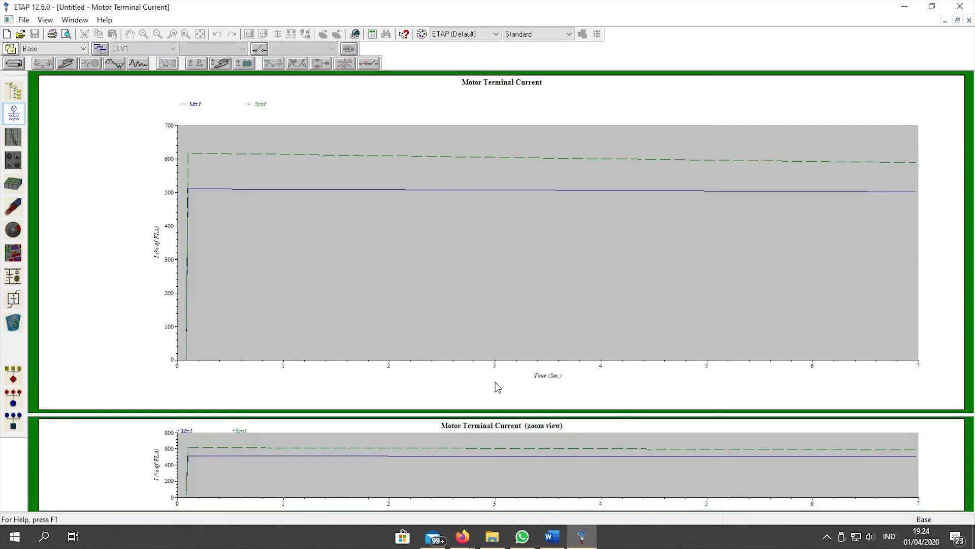
# Restore the plot windows, examine the motor terminal current and motor speed curves, and close both plots
pyautogui.click(957, 20)
pyautogui.moveTo(496, 204); pyautogui.dragTo(489, 149)
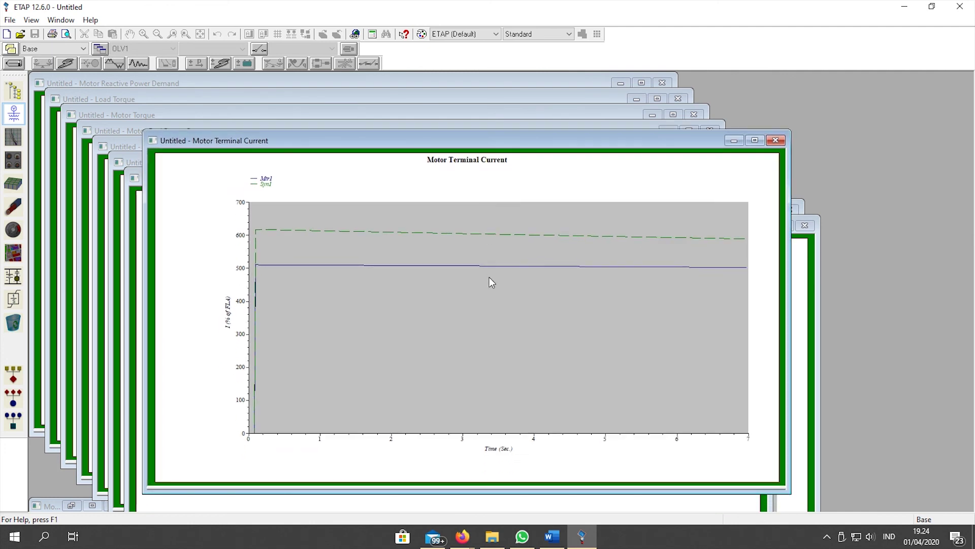
pyautogui.moveTo(387, 157); pyautogui.dragTo(343, 107)
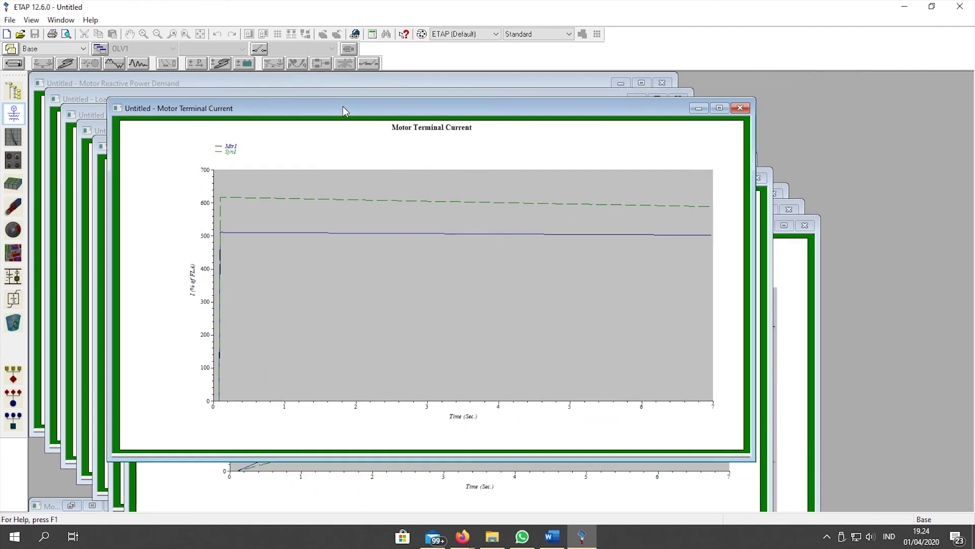
pyautogui.click(740, 108)
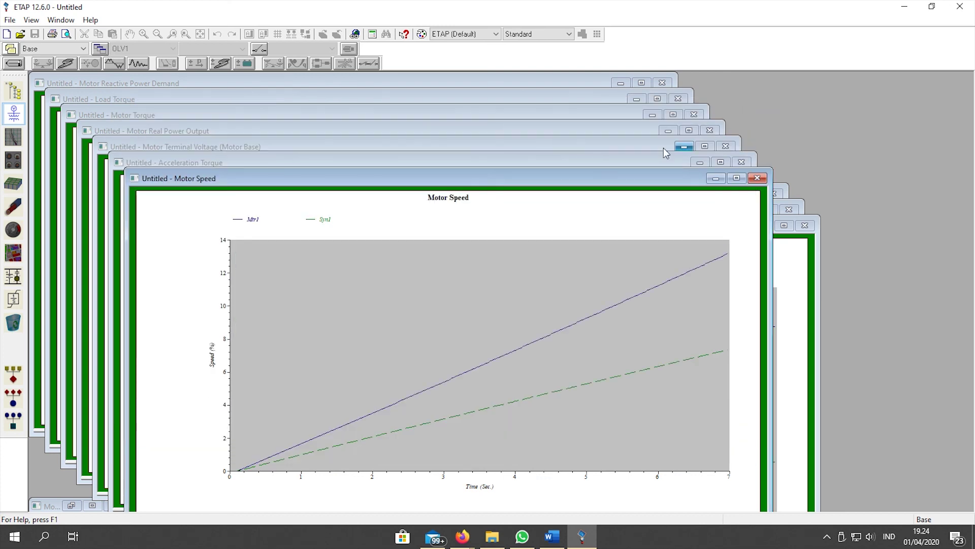
pyautogui.moveTo(527, 177); pyautogui.dragTo(483, 127)
pyautogui.click(715, 127)
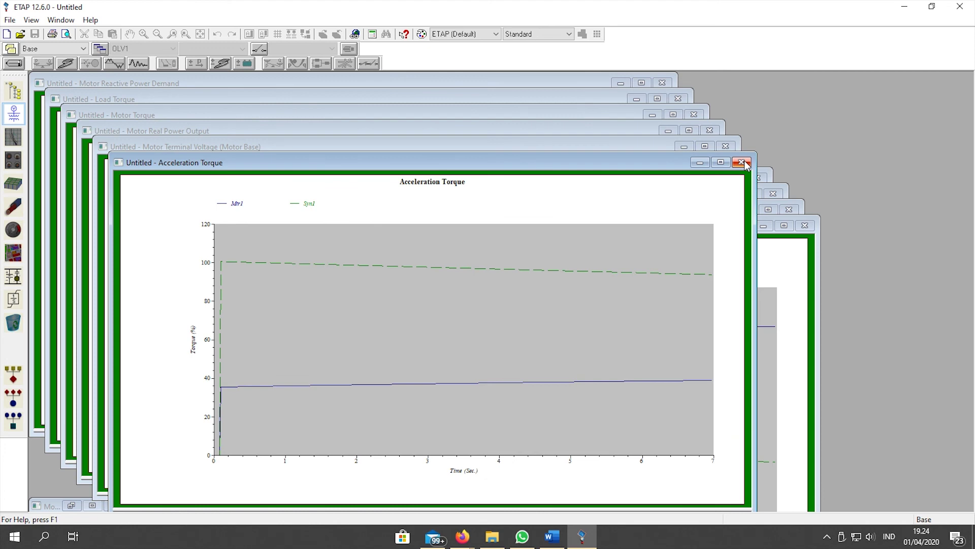
# Examine and close the acceleration torque, motor-base terminal voltage, real power output, motor torque, load torque and reactive power demand plots
pyautogui.click(748, 166)
pyautogui.click(725, 146)
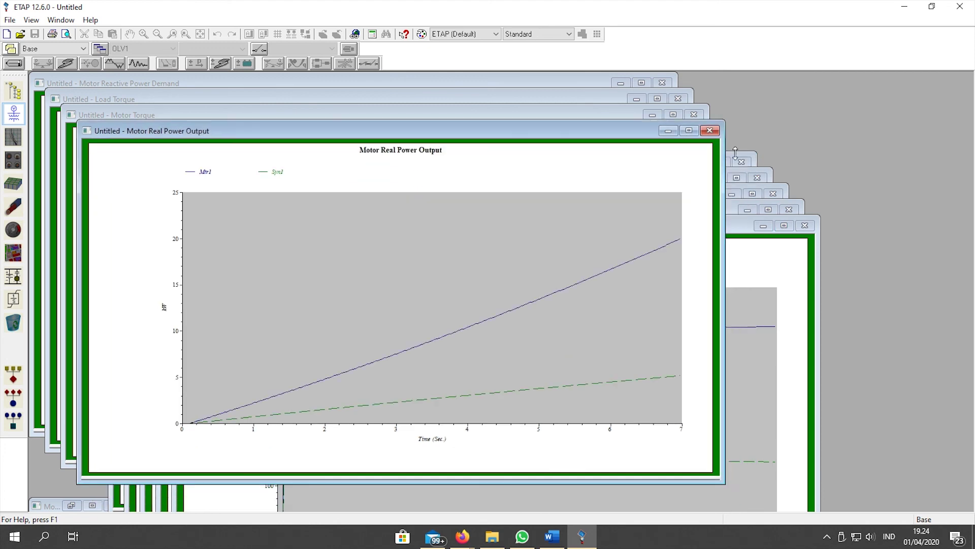
pyautogui.click(709, 130)
pyautogui.click(693, 115)
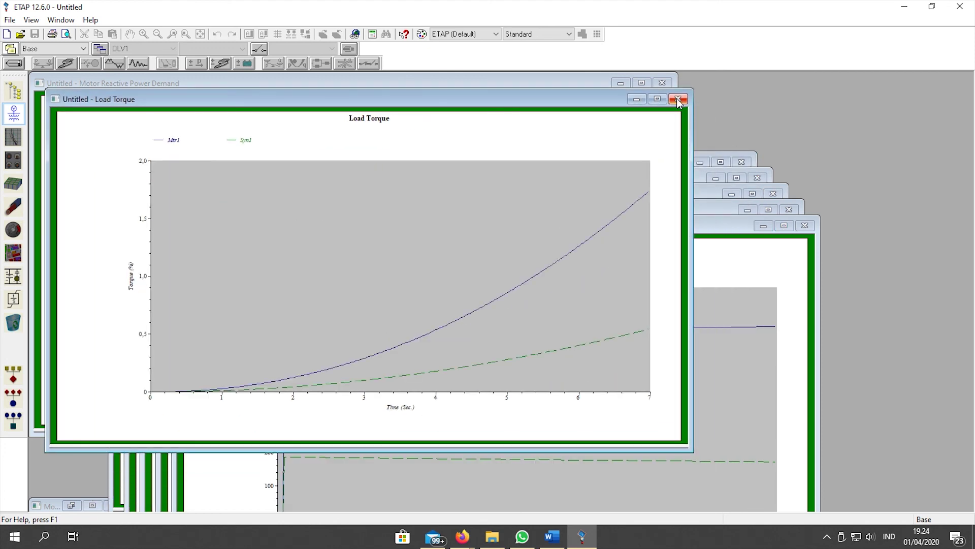
pyautogui.click(679, 101)
pyautogui.click(661, 83)
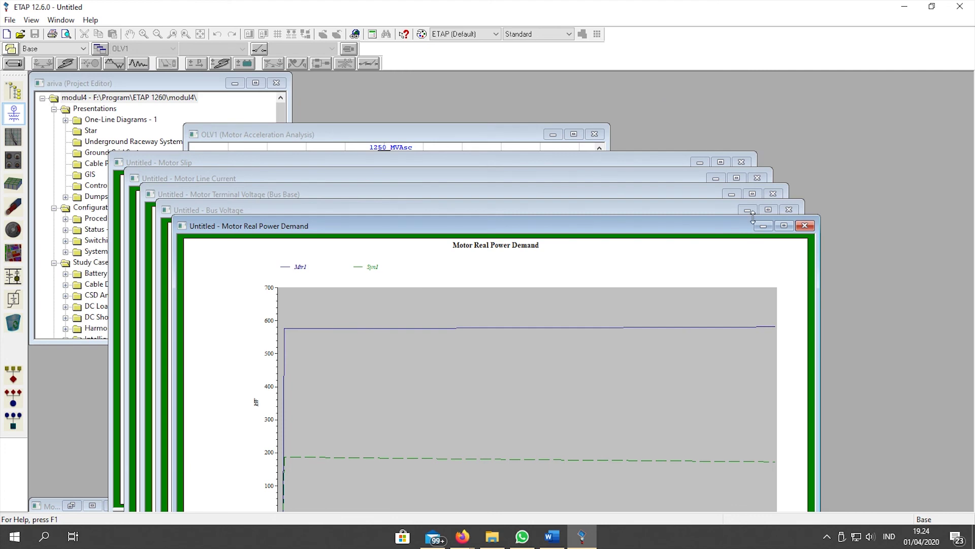
# Close the real power demand, bus voltage, bus-base terminal voltage, line current and slip plots, and move the time slider over the OLV1 diagram
pyautogui.click(805, 225)
pyautogui.click(789, 210)
pyautogui.click(773, 194)
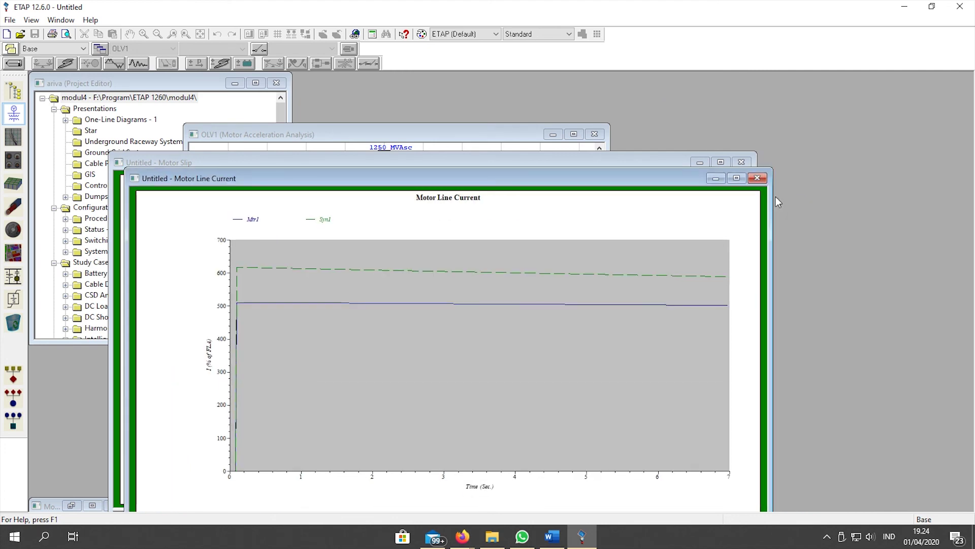
pyautogui.click(757, 178)
pyautogui.click(741, 162)
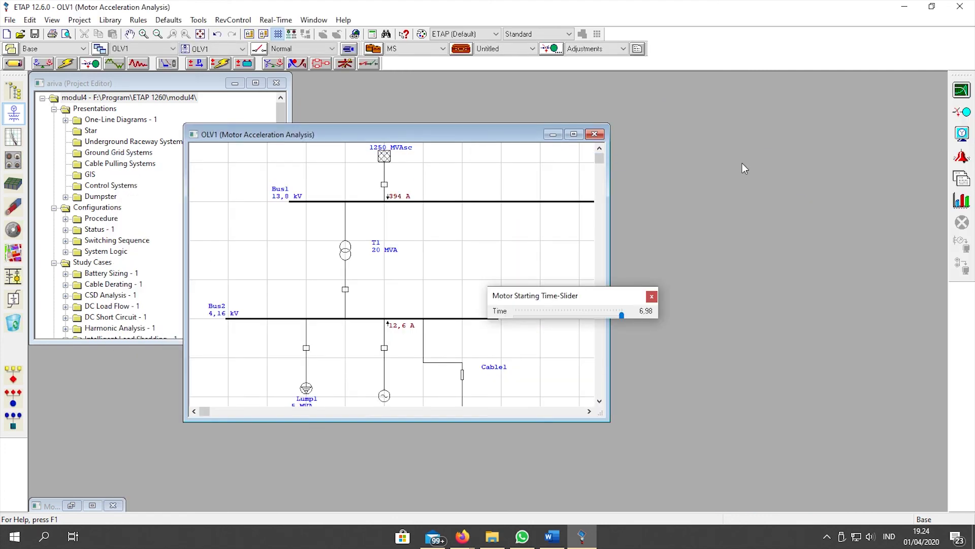
pyautogui.moveTo(594, 303); pyautogui.dragTo(441, 205)
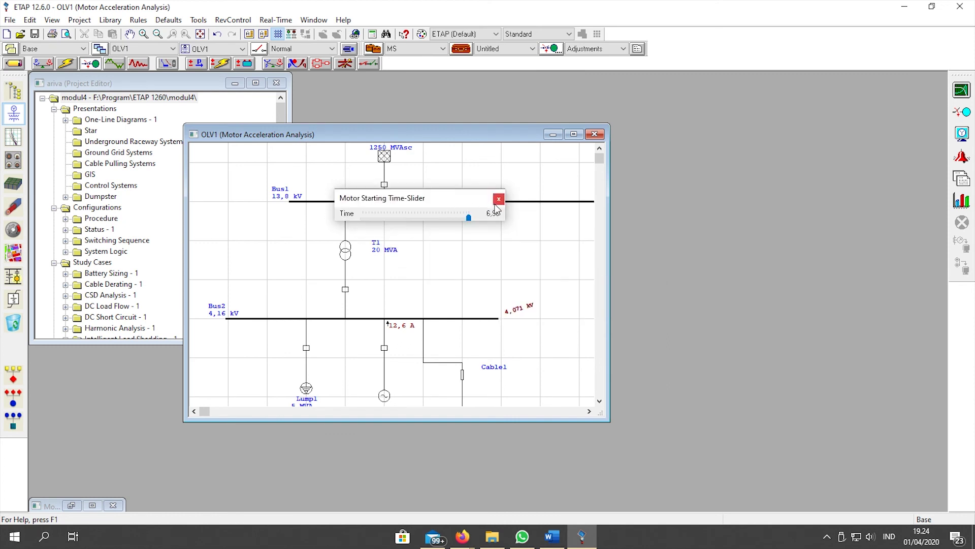